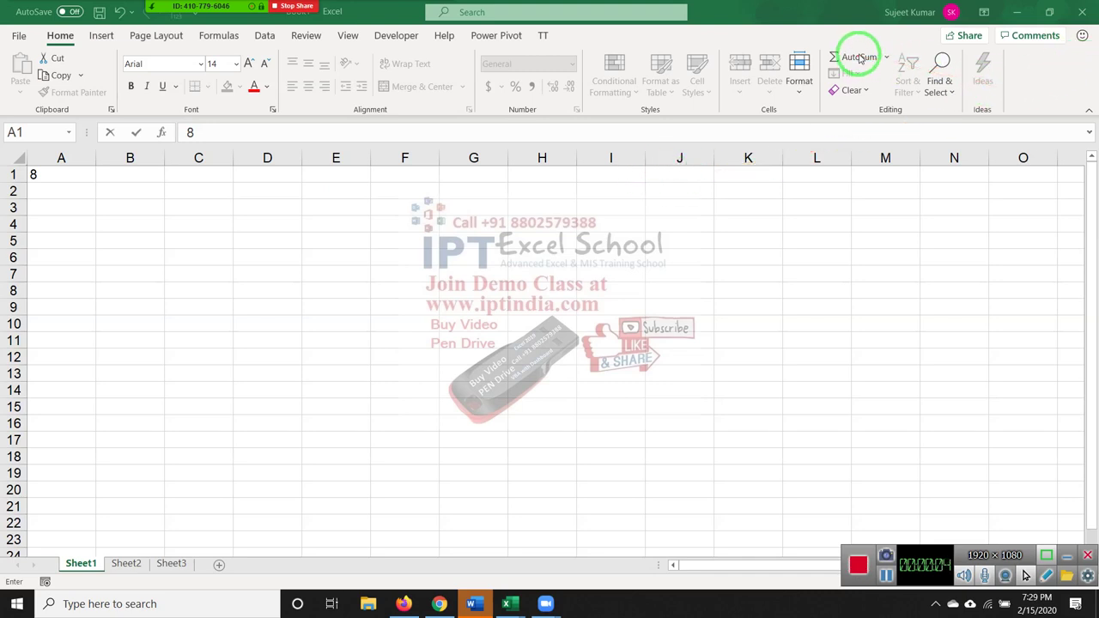
Enter 8, 8, 36, 52, 14 and 55 down column A, starting at A1.
{"action": "left_click_drag", "start_coordinate": [662, 246], "coordinate": [898, 93]}
{"action": "left_click_drag", "start_coordinate": [863, 47], "coordinate": [816, 67]}
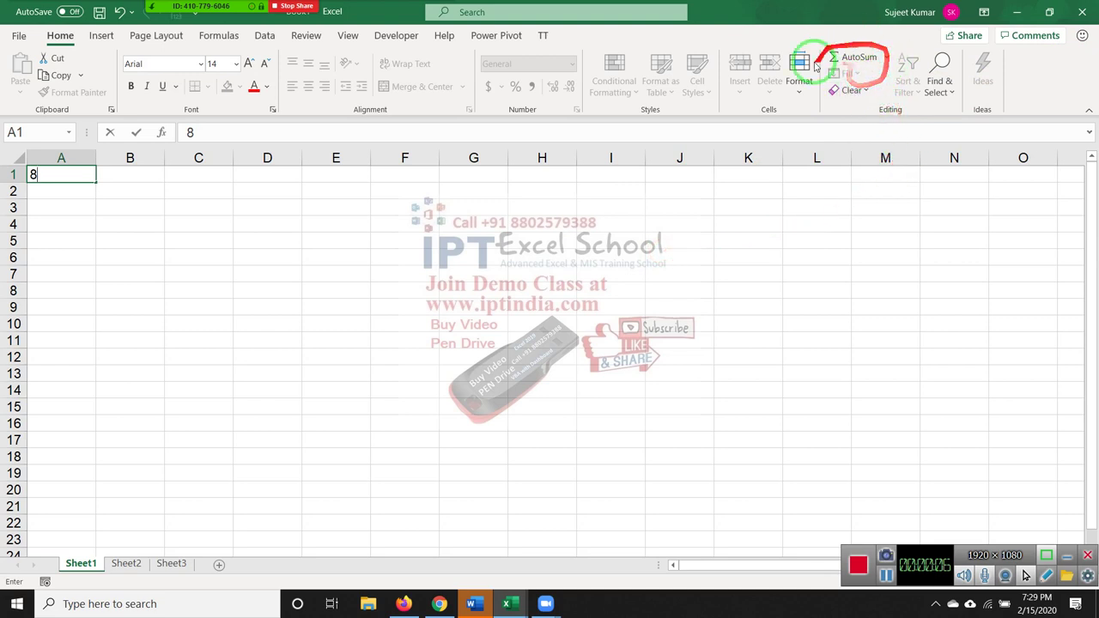
{"action": "left_click", "coordinate": [49, 258]}
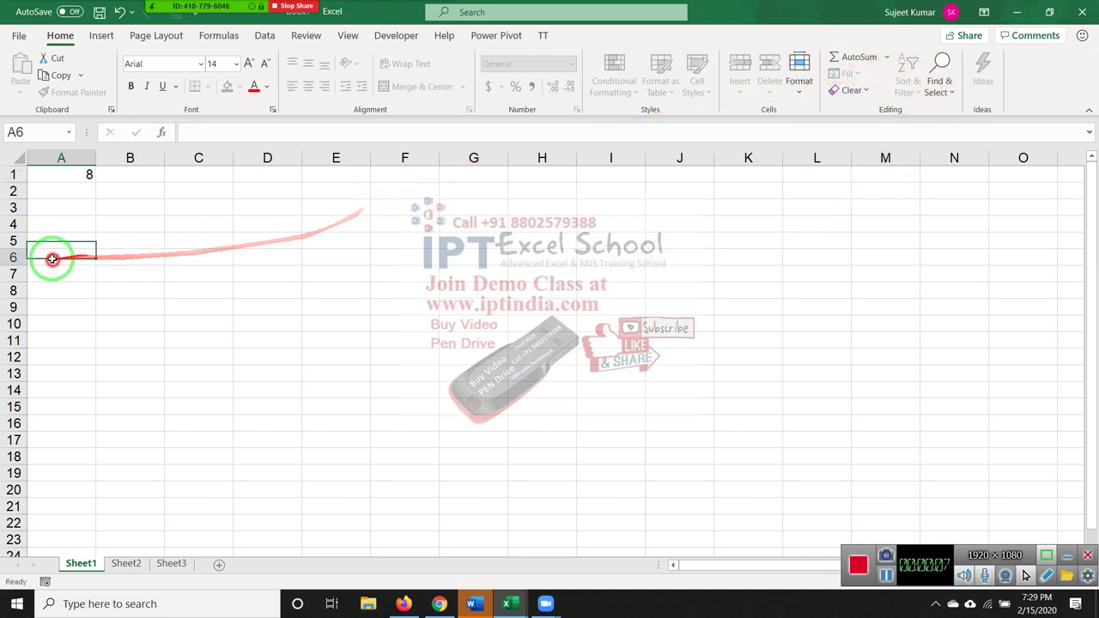
{"action": "left_click", "coordinate": [56, 193]}
{"action": "type", "text": "8"}
{"action": "key", "text": "Return"}
{"action": "type", "text": "36"}
{"action": "key", "text": "Return"}
{"action": "type", "text": "56"}
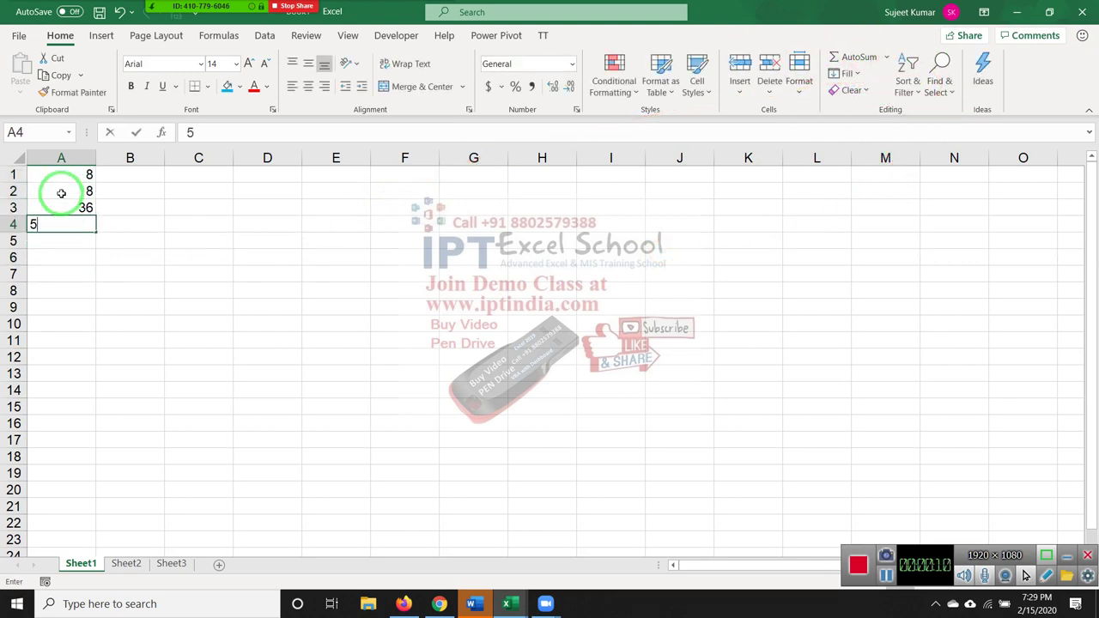
{"action": "type", "text": "2"}
{"action": "key", "text": "Return"}
{"action": "type", "text": "14"}
{"action": "key", "text": "Return"}
{"action": "type", "text": "562"}
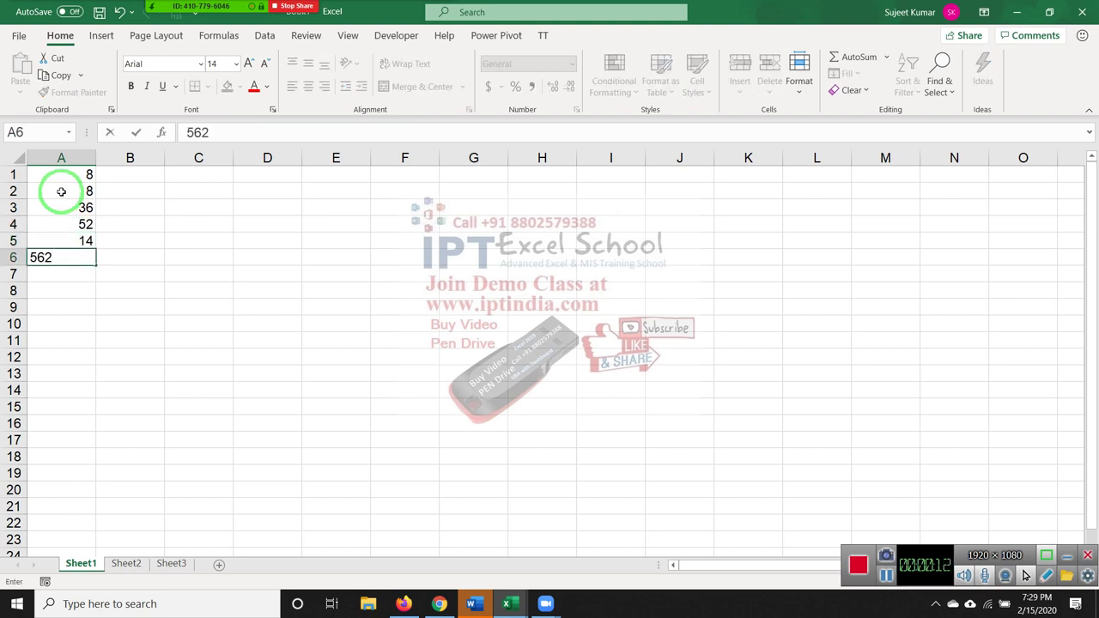
{"action": "type", "text": "55"}
{"action": "key", "text": "Return"}
Continue the column with 36, 65, 25, 63 and 25 through A11.
{"action": "type", "text": "36"}
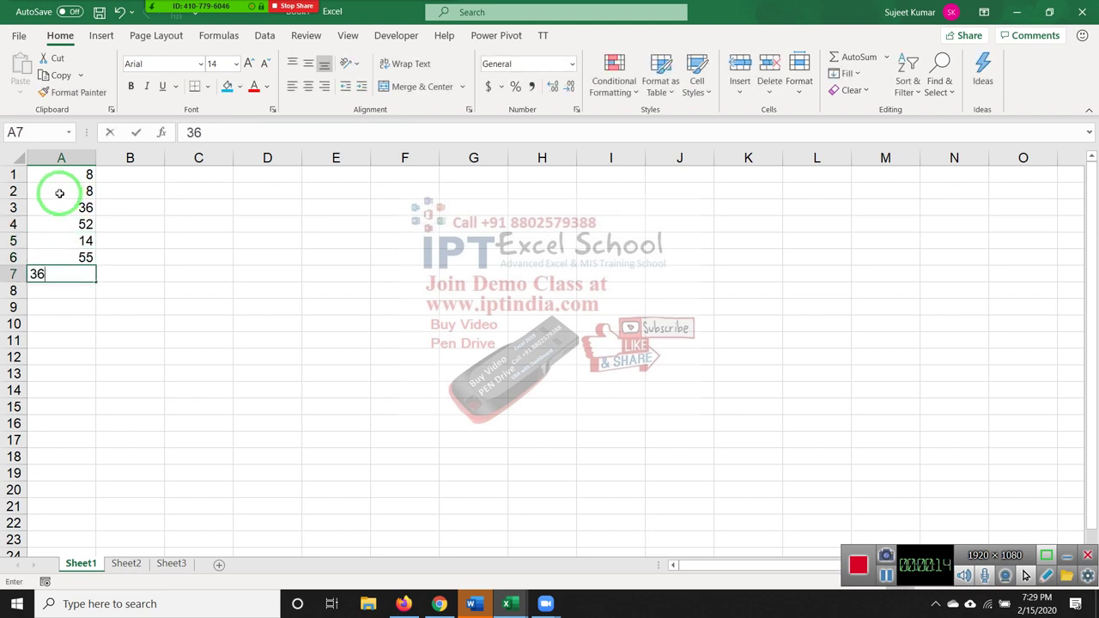
{"action": "key", "text": "Return"}
{"action": "type", "text": "65"}
{"action": "key", "text": "ctrl+Return"}
{"action": "key", "text": "Return"}
{"action": "type", "text": "25"}
{"action": "key", "text": "Return"}
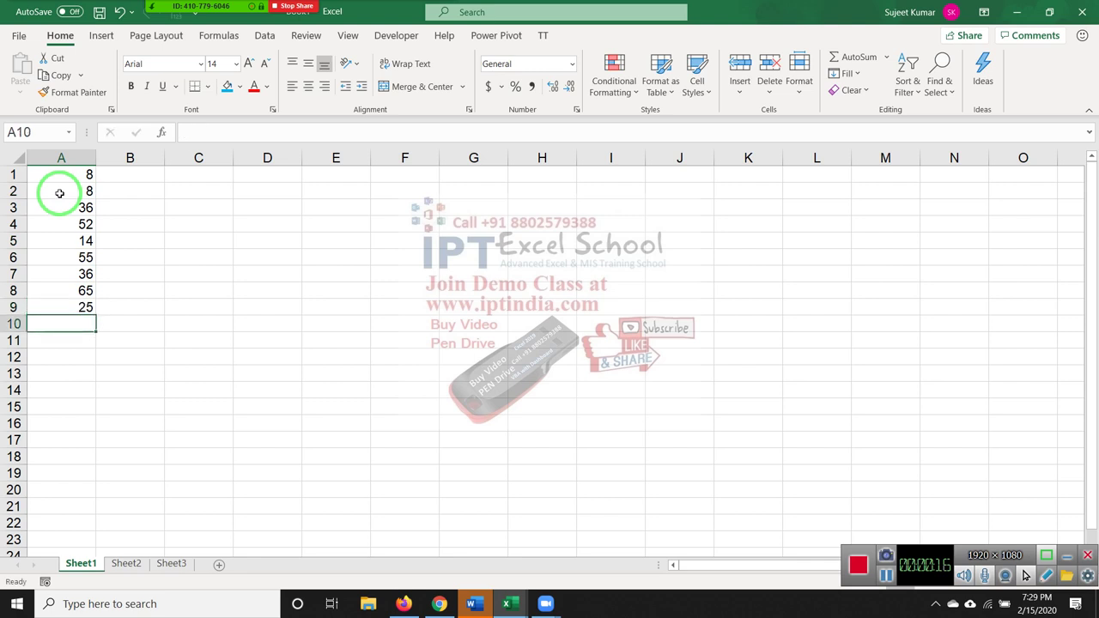
{"action": "type", "text": "63"}
{"action": "key", "text": "Return"}
{"action": "type", "text": "25"}
{"action": "key", "text": "Return"}
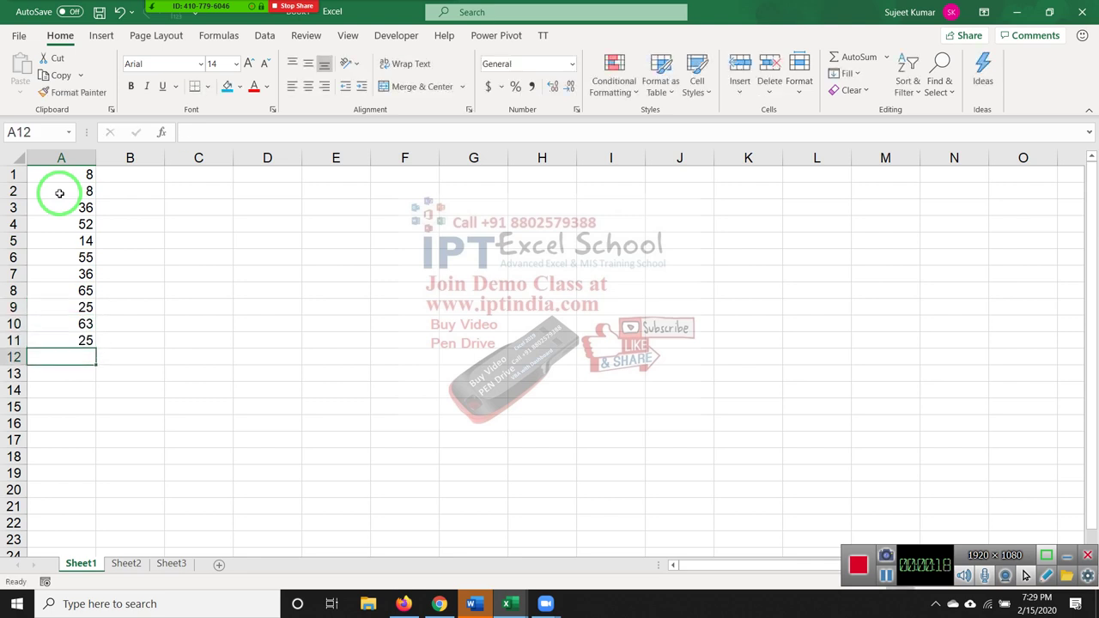
Start a SUM of A1:A11 in A12, then an AutoSum, cancelling both to leave A12 empty.
{"action": "type", "text": "=sum"}
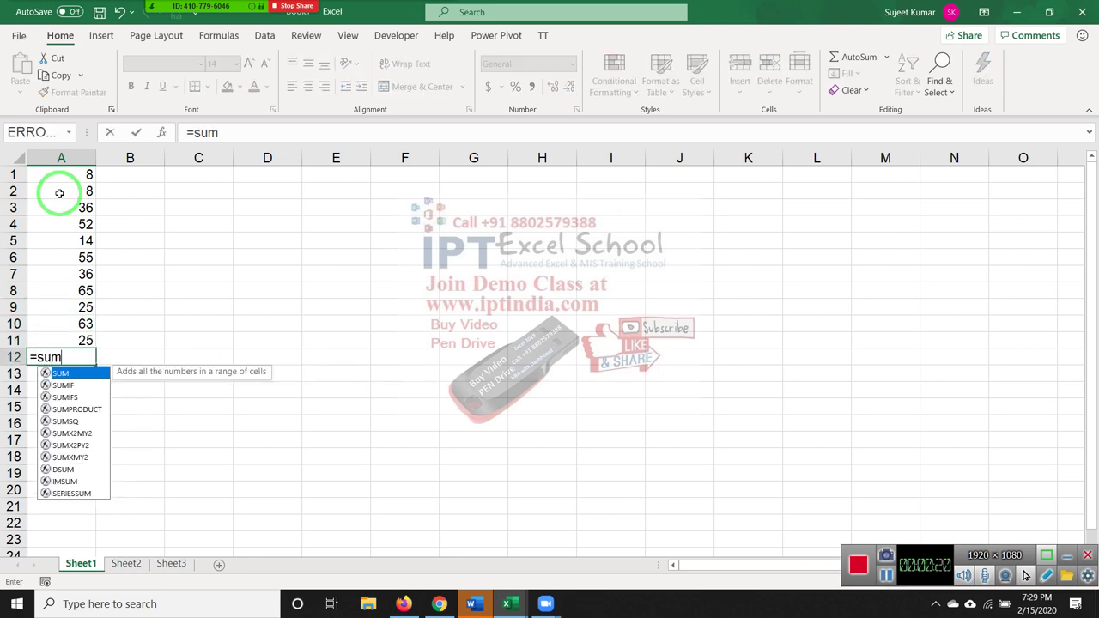
{"action": "key", "text": "Tab"}
{"action": "key", "text": "Up"}
{"action": "key", "text": "ctrl+shift+Up"}
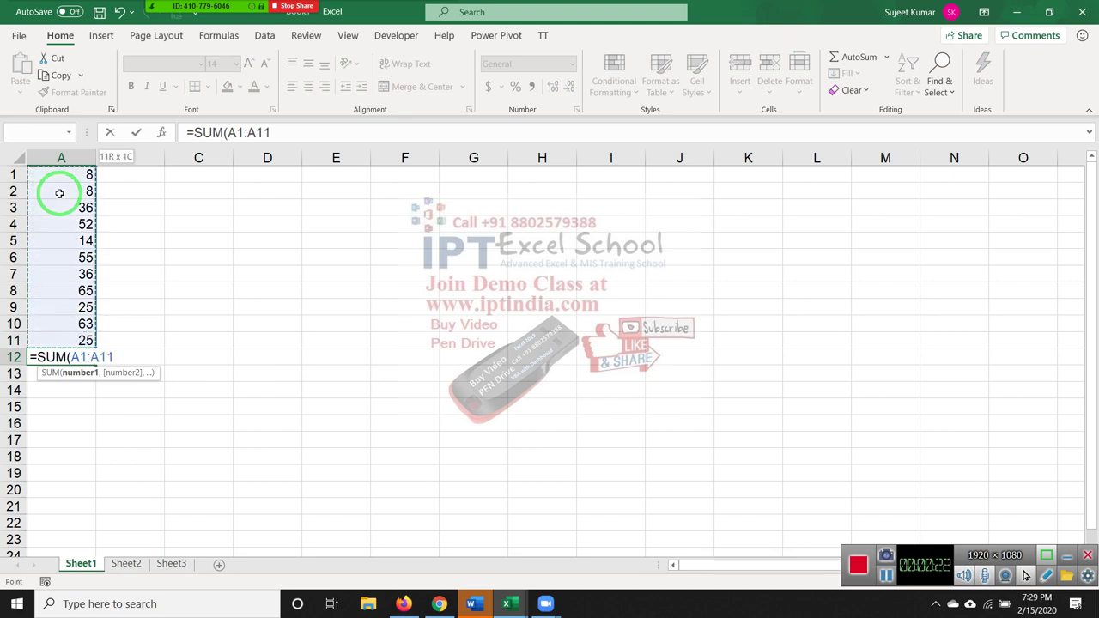
{"action": "key", "text": "Escape"}
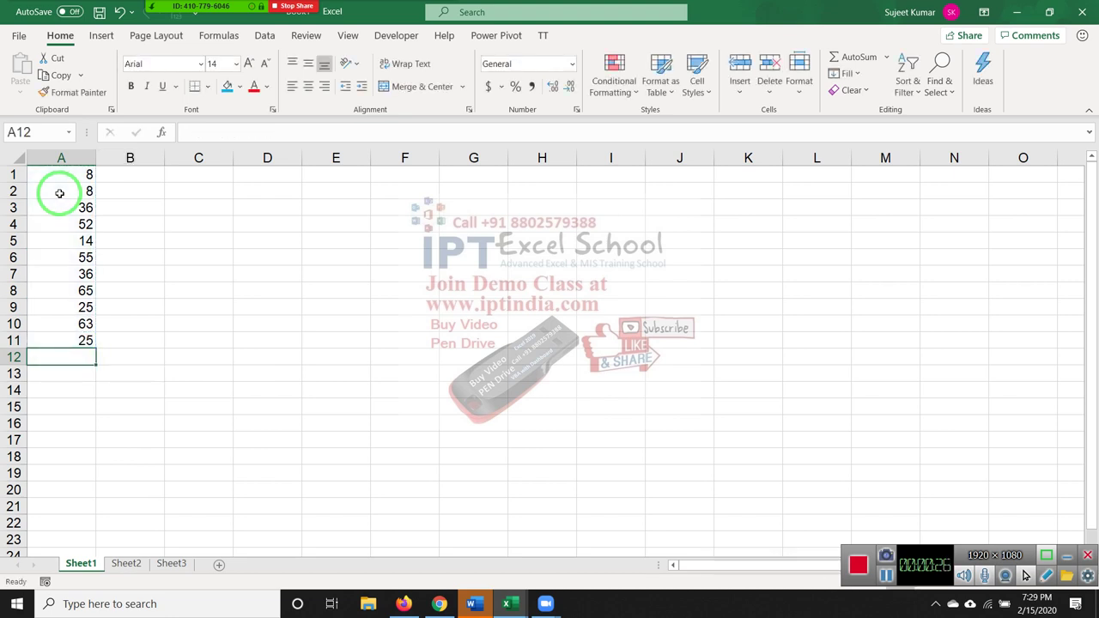
{"action": "key", "text": "alt+equal"}
{"action": "left_click_drag", "start_coordinate": [25, 194], "coordinate": [711, 23]}
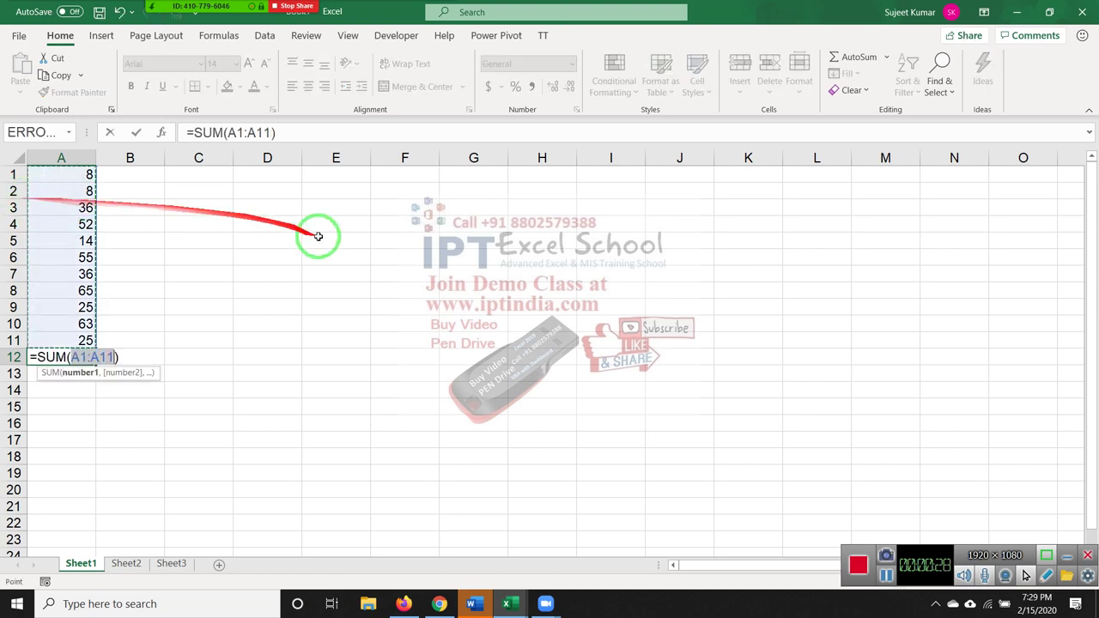
{"action": "key", "text": "Escape"}
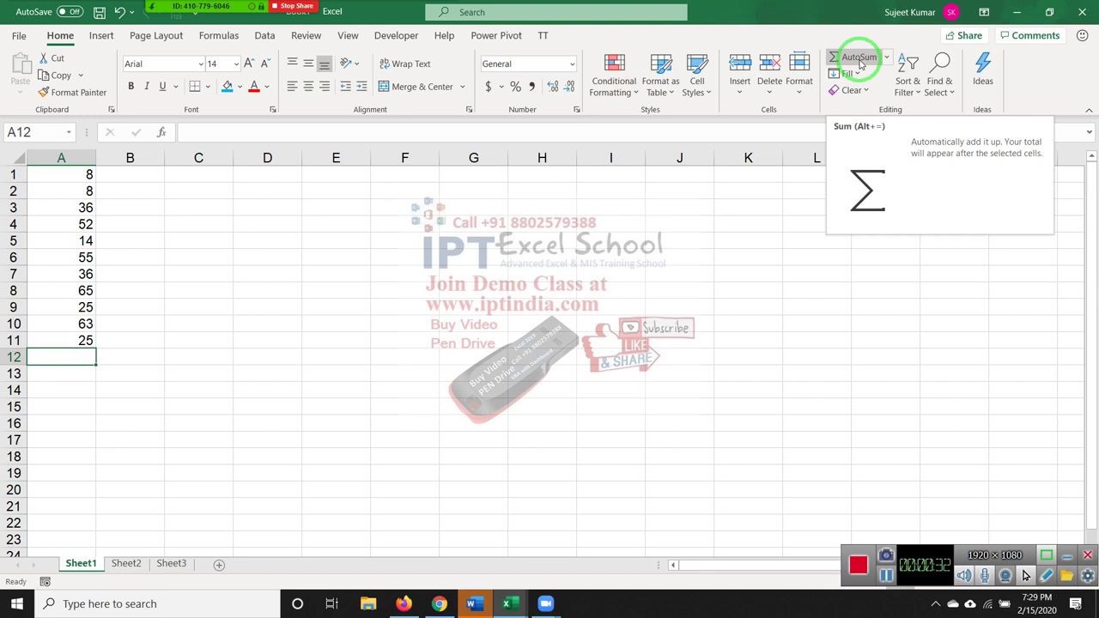
{"action": "left_click", "coordinate": [860, 58]}
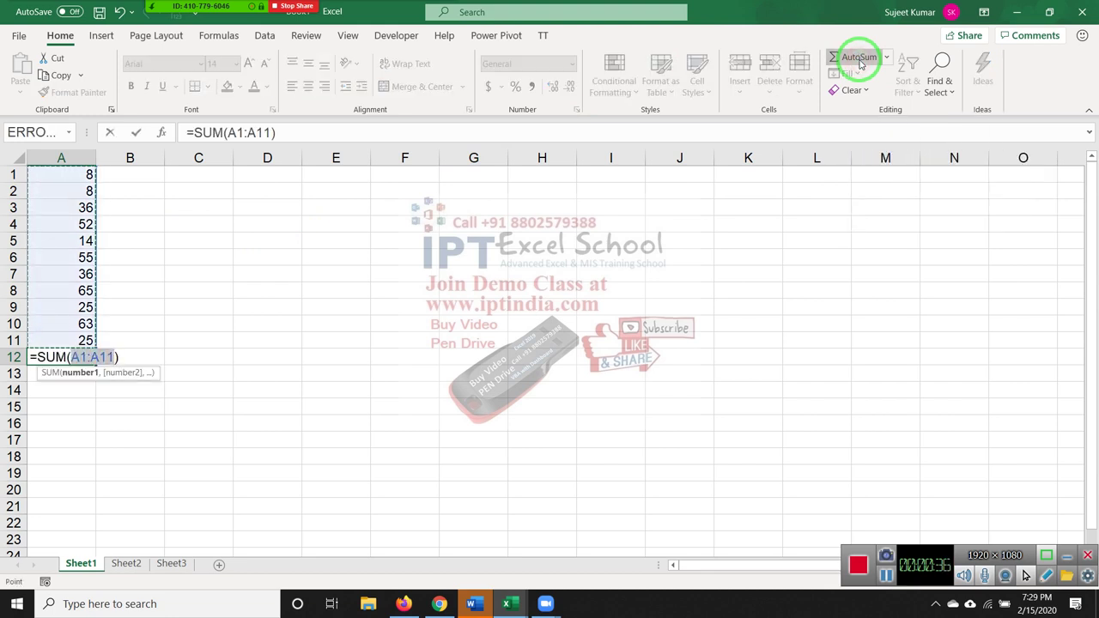
{"action": "key", "text": "Escape"}
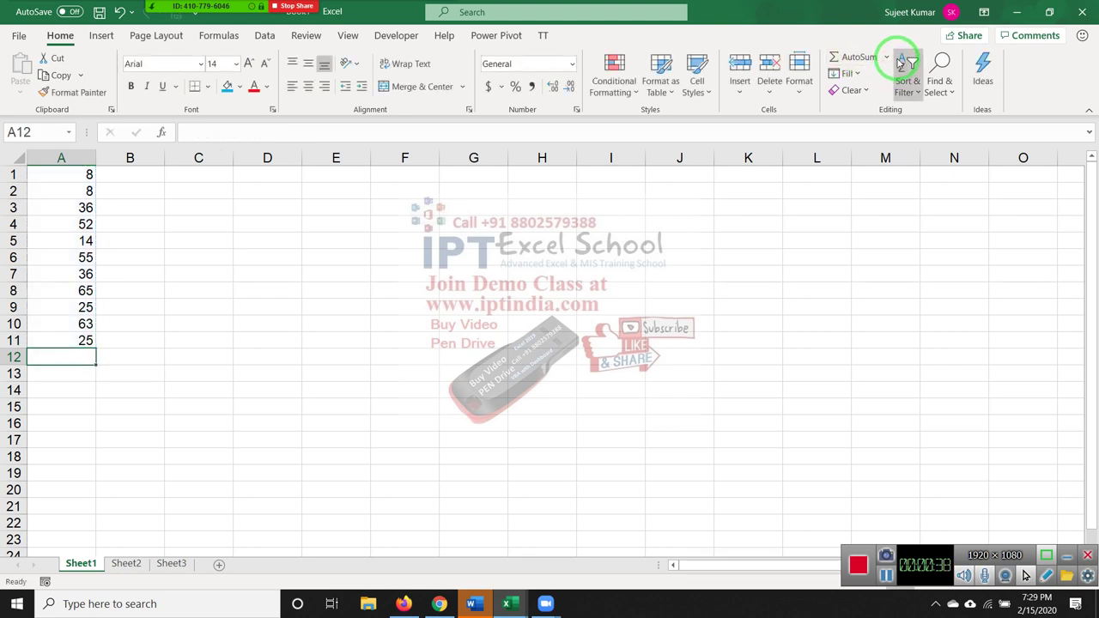
{"action": "left_click", "coordinate": [888, 57]}
{"action": "left_click", "coordinate": [869, 97]}
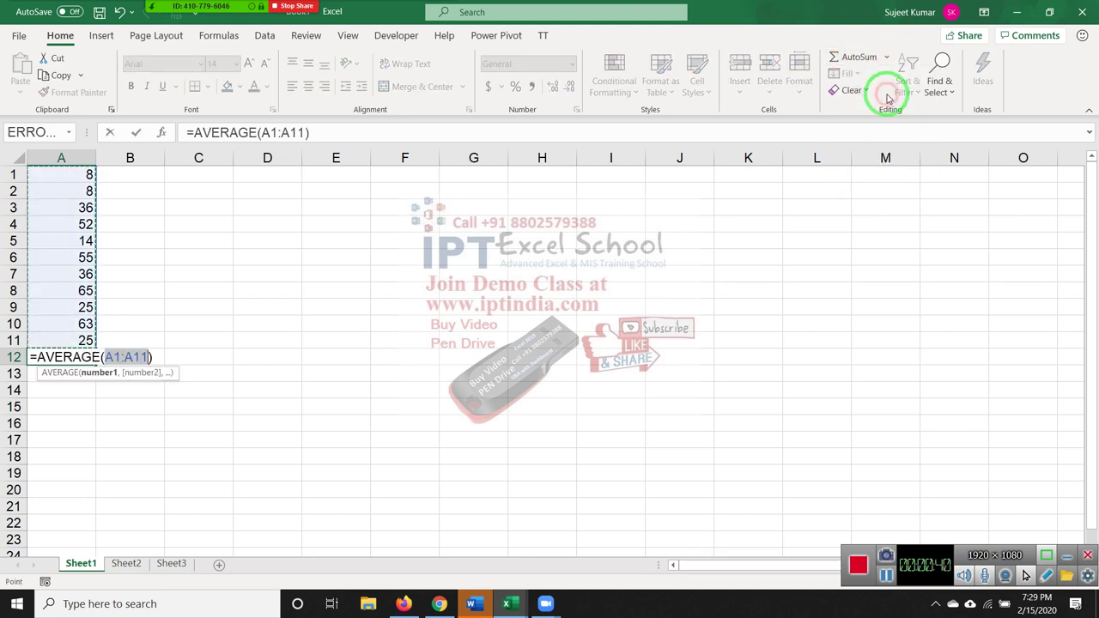
{"action": "key", "text": "Escape"}
{"action": "left_click", "coordinate": [889, 58]}
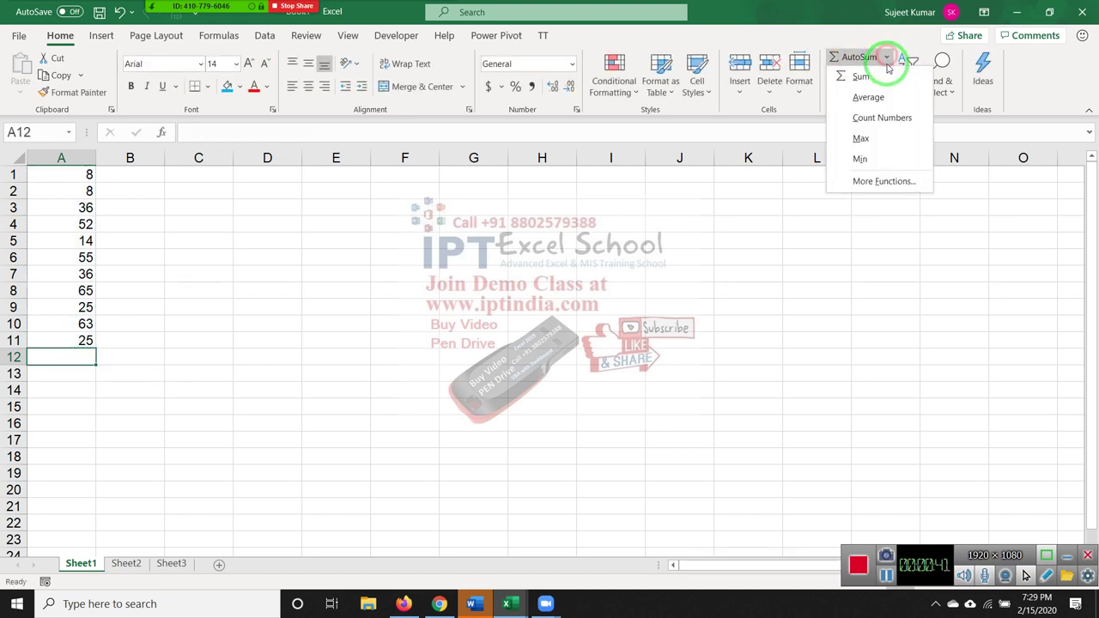
{"action": "left_click", "coordinate": [884, 115]}
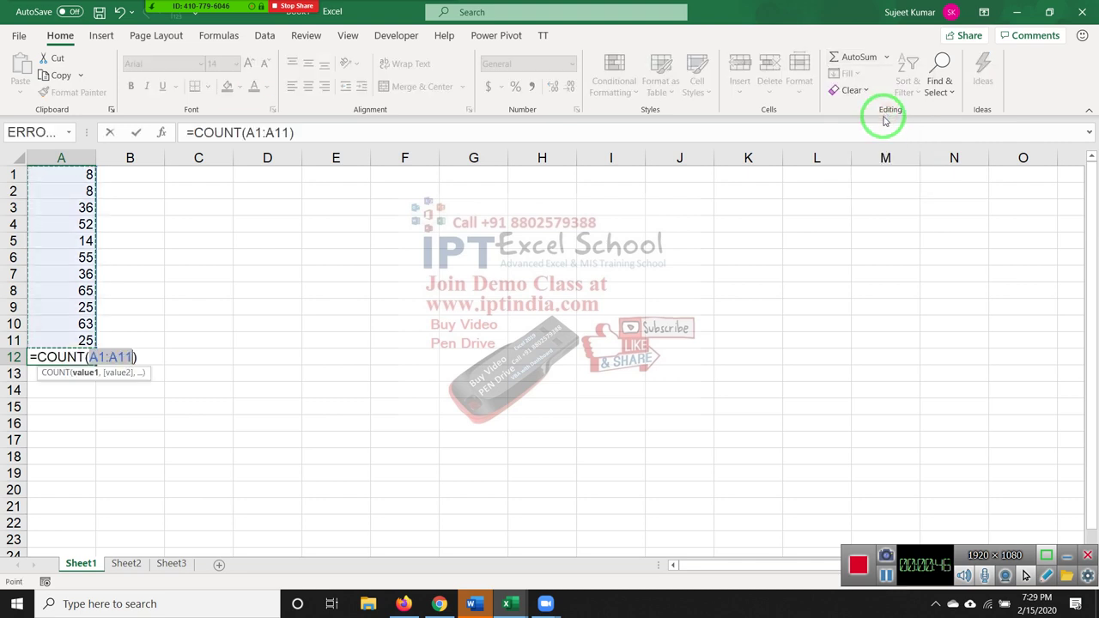
{"action": "key", "text": "Escape"}
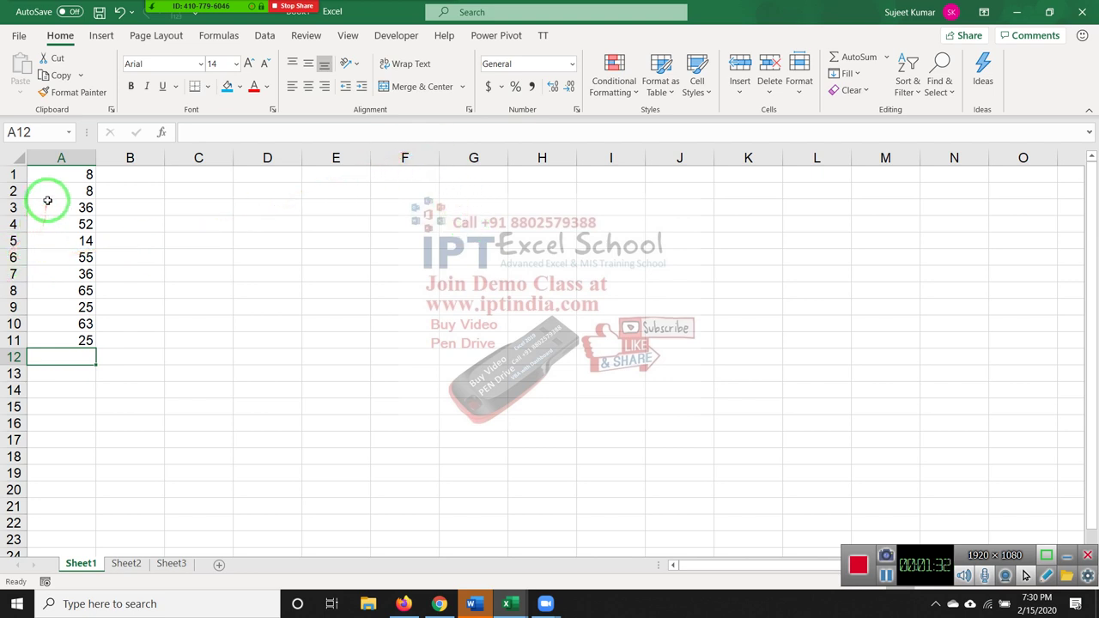
Remove the eleven numbers from A1:A11 and show the Home Fill options list.
{"action": "left_click_drag", "start_coordinate": [87, 178], "coordinate": [56, 337]}
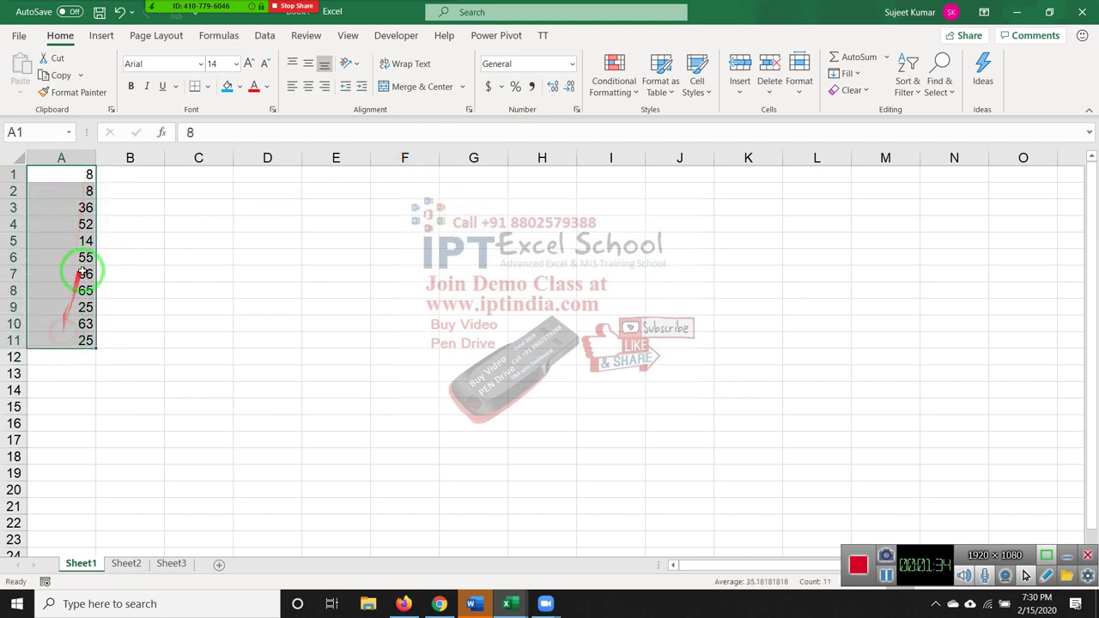
{"action": "key", "text": "ctrl+z"}
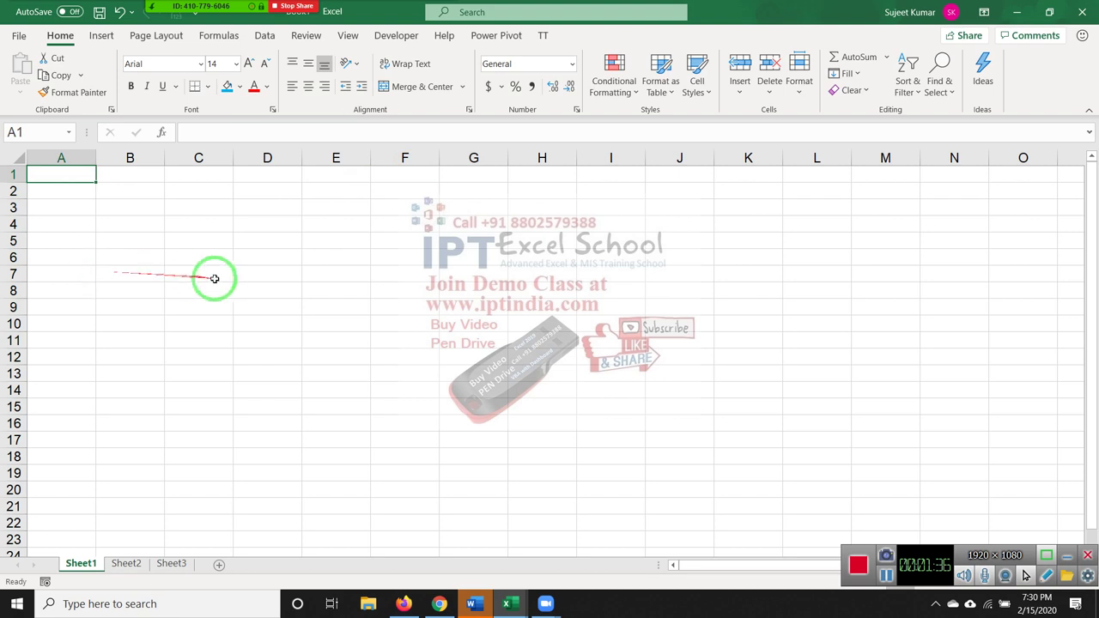
{"action": "left_click", "coordinate": [856, 74]}
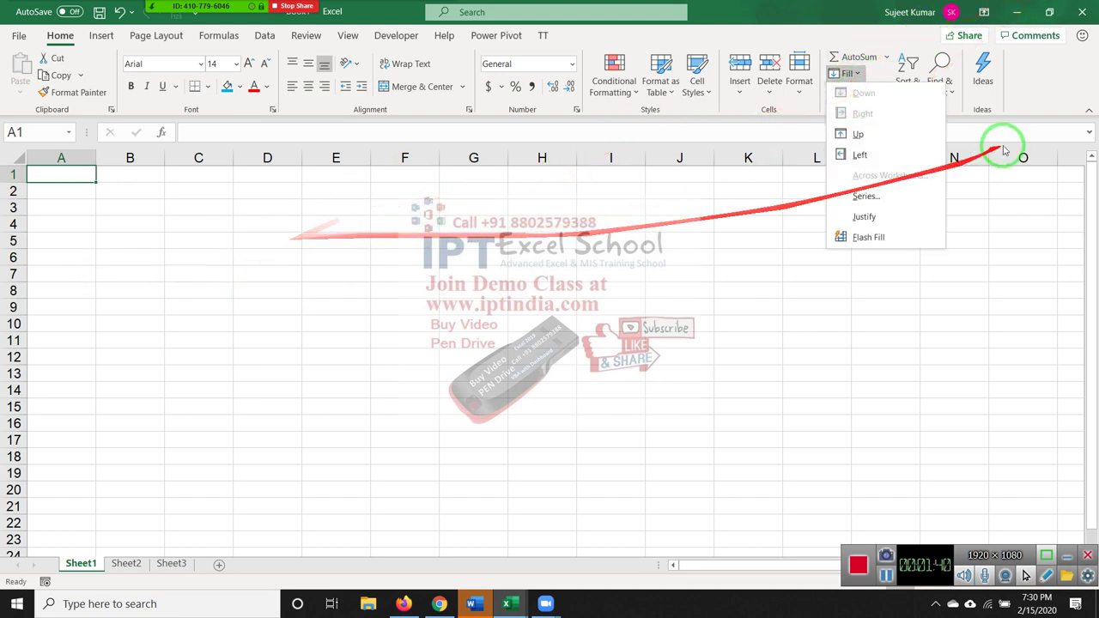
Enter the formula =RANDBETWEEN(10,90) in cell A1.
{"action": "key", "text": "Escape"}
{"action": "type", "text": "="}
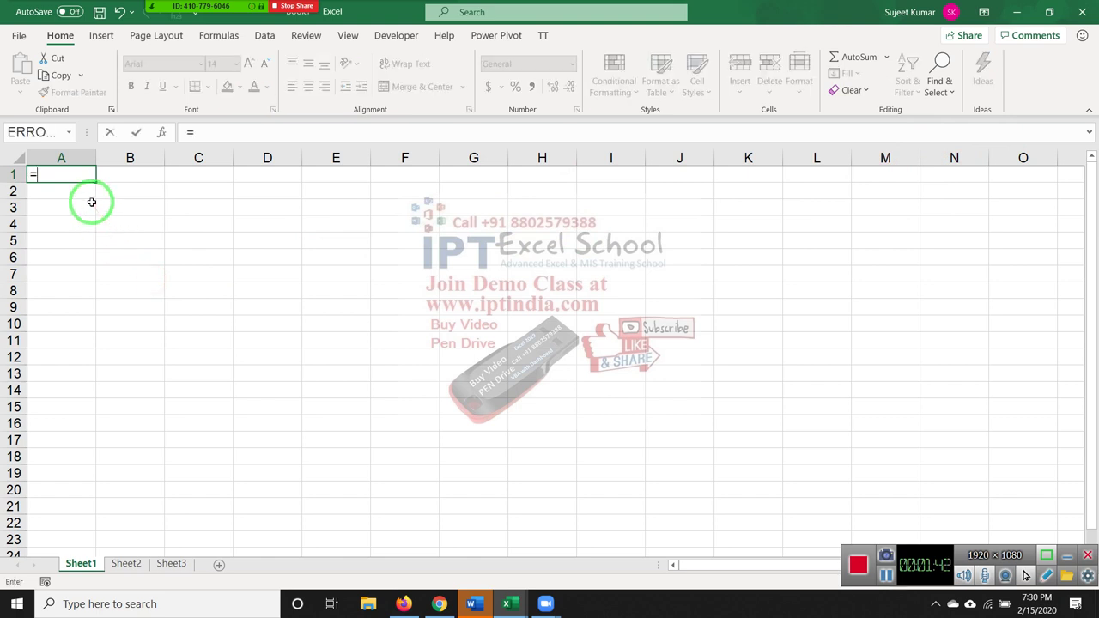
{"action": "type", "text": "ra"}
{"action": "key", "text": "Down"}
{"action": "key", "text": "Down"}
{"action": "key", "text": "Down"}
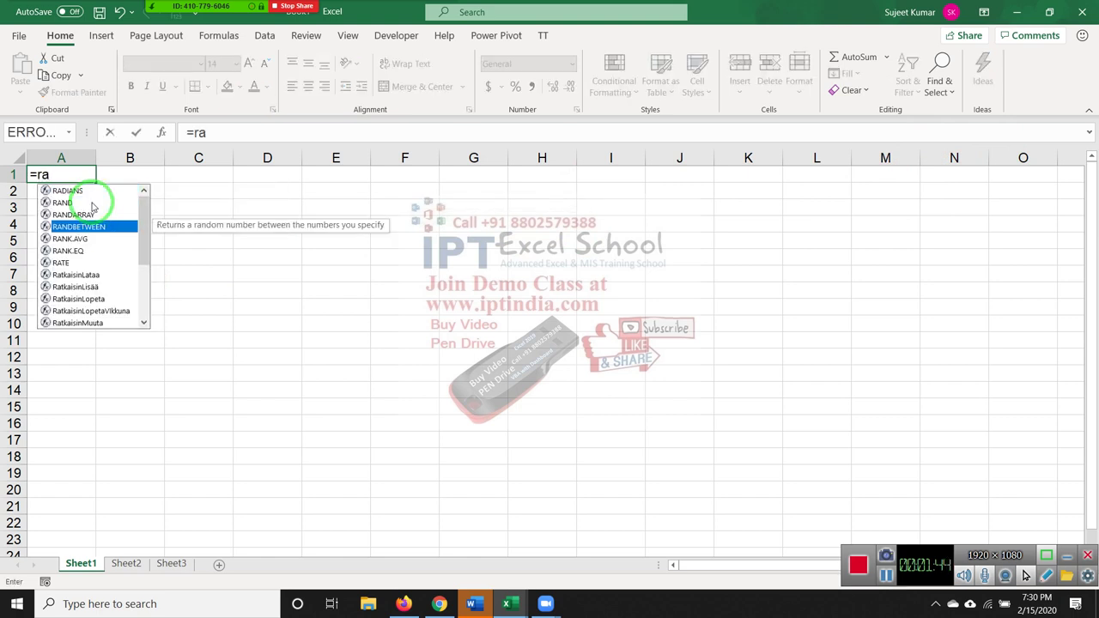
{"action": "key", "text": "Tab"}
{"action": "type", "text": "1"}
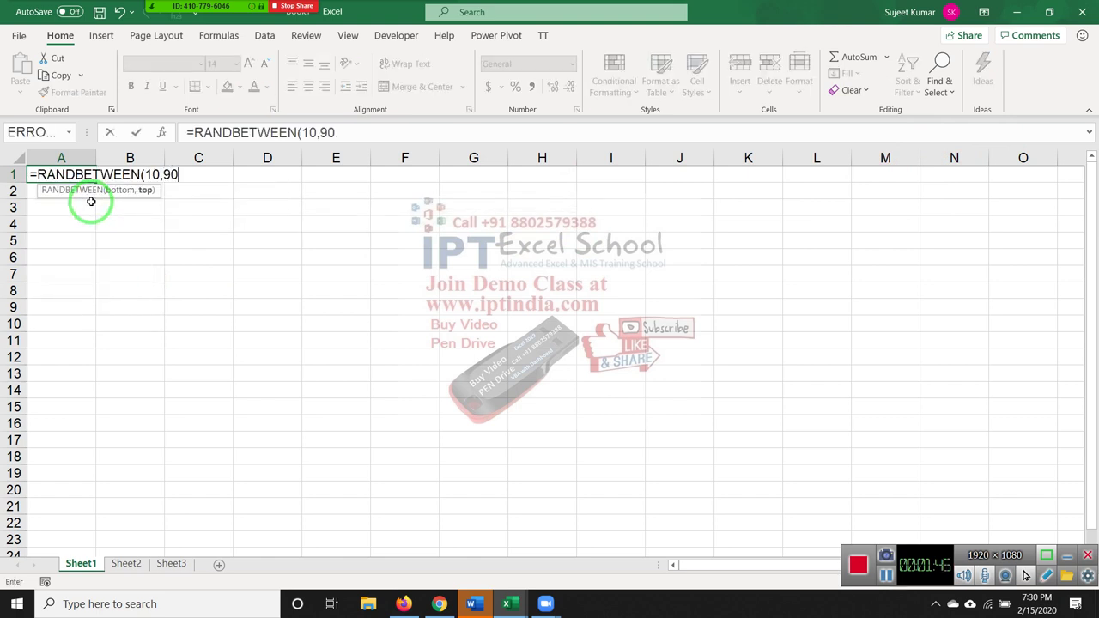
{"action": "key", "text": "Return"}
Fill the formula across A1:K1 and down to row 18, then undo both fills.
{"action": "key", "text": "Up"}
{"action": "key", "text": "shift+Right"}
{"action": "key", "text": "shift+Right"}
{"action": "key", "text": "shift+Right"}
{"action": "key", "text": "shift+Right"}
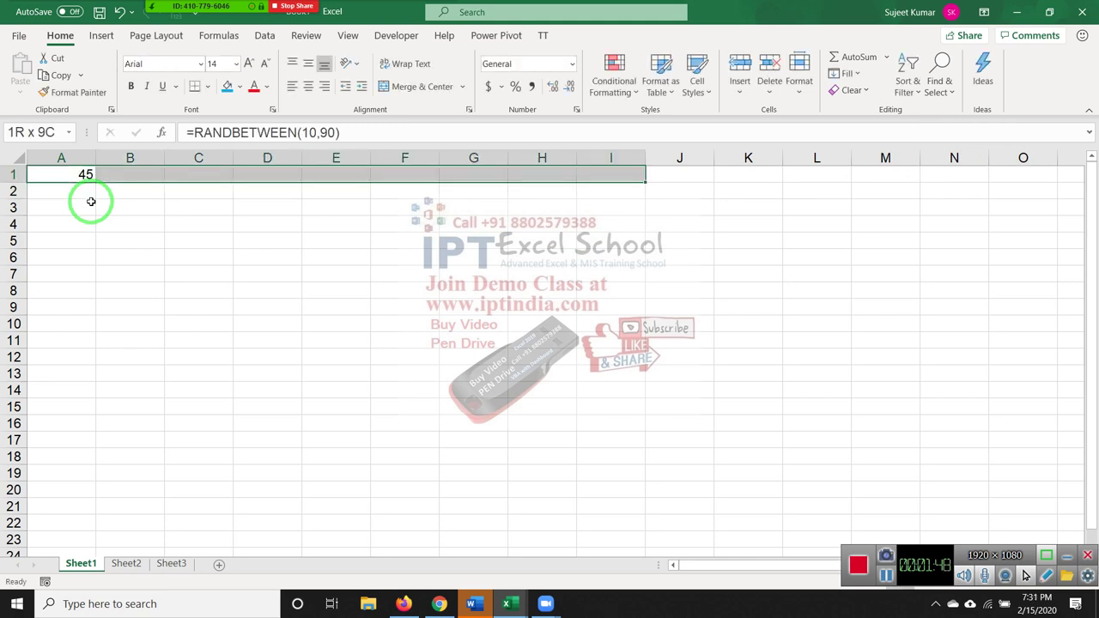
{"action": "key", "text": "shift+Down"}
{"action": "key", "text": "shift+Down"}
{"action": "key", "text": "shift+Down"}
{"action": "key", "text": "shift+Down"}
{"action": "key", "text": "shift+Down"}
{"action": "key", "text": "shift+Down"}
{"action": "key", "text": "shift+Right"}
{"action": "key", "text": "shift+Right"}
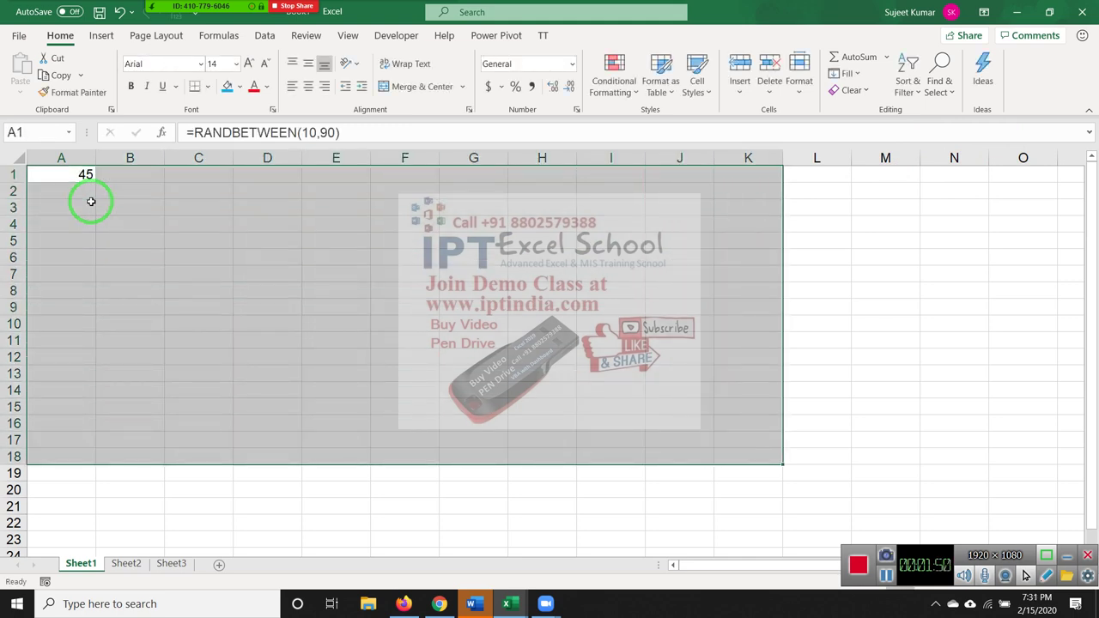
{"action": "key", "text": "ctrl+r"}
{"action": "key", "text": "ctrl+d"}
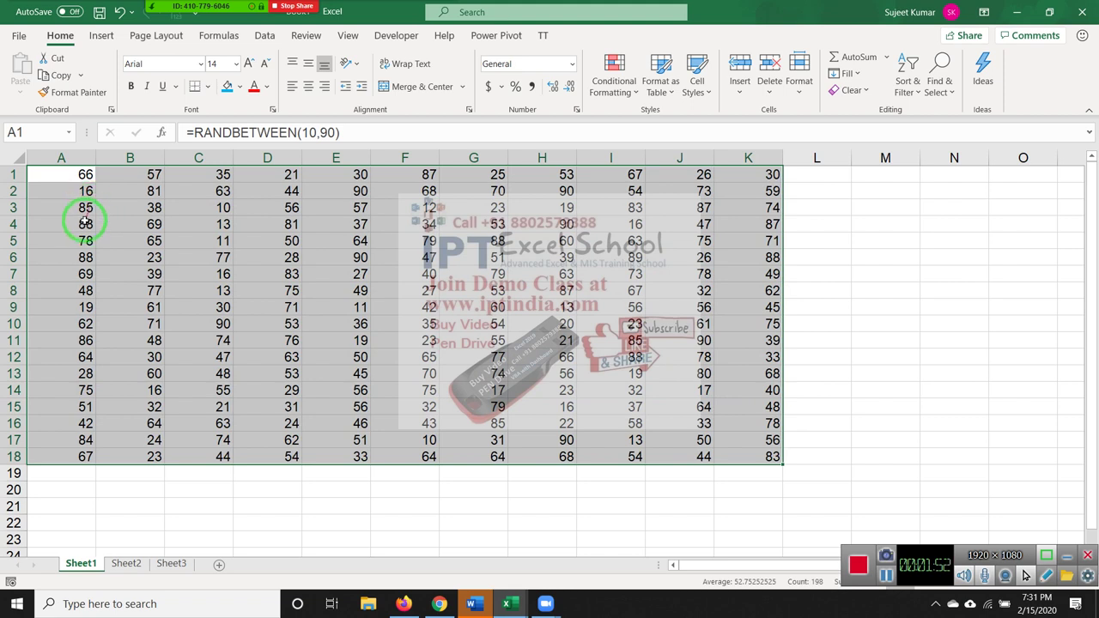
{"action": "left_click_drag", "start_coordinate": [95, 275], "coordinate": [619, 34]}
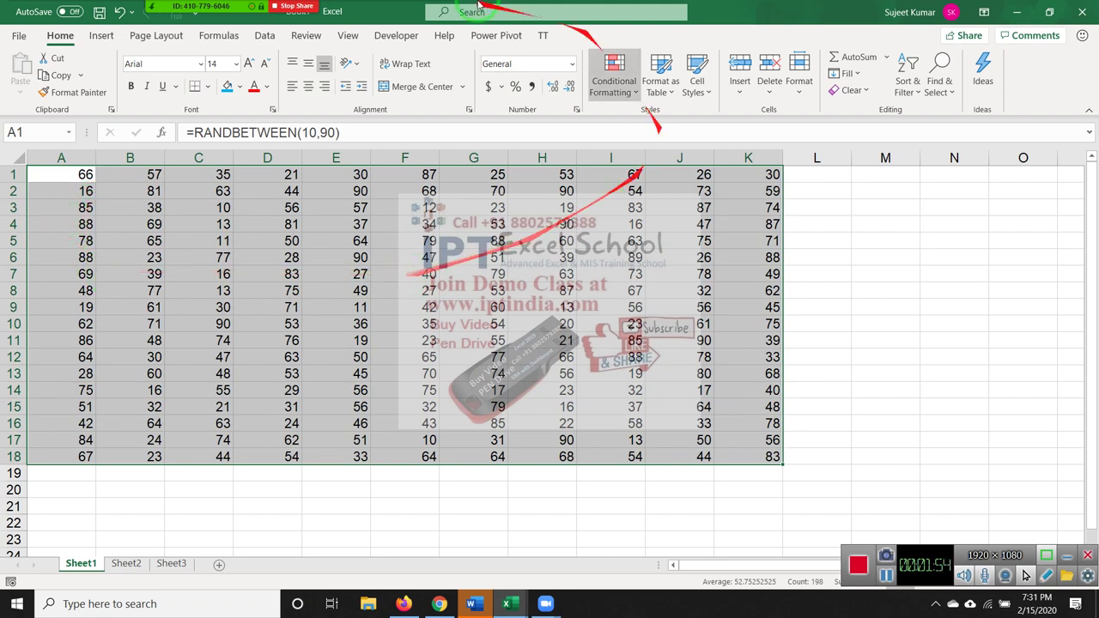
{"action": "left_click_drag", "start_coordinate": [383, 26], "coordinate": [488, 537]}
{"action": "key", "text": "ctrl+z"}
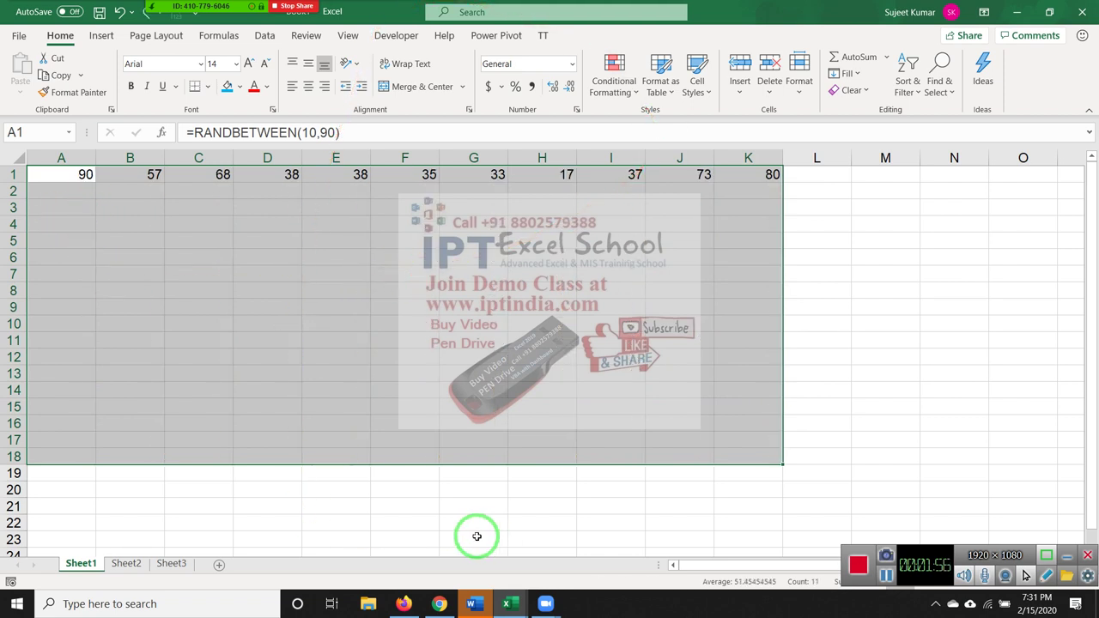
{"action": "key", "text": "ctrl+z"}
Refill the RANDBETWEEN formula right to column K and down through row 18.
{"action": "left_click_drag", "start_coordinate": [477, 537], "coordinate": [387, 277]}
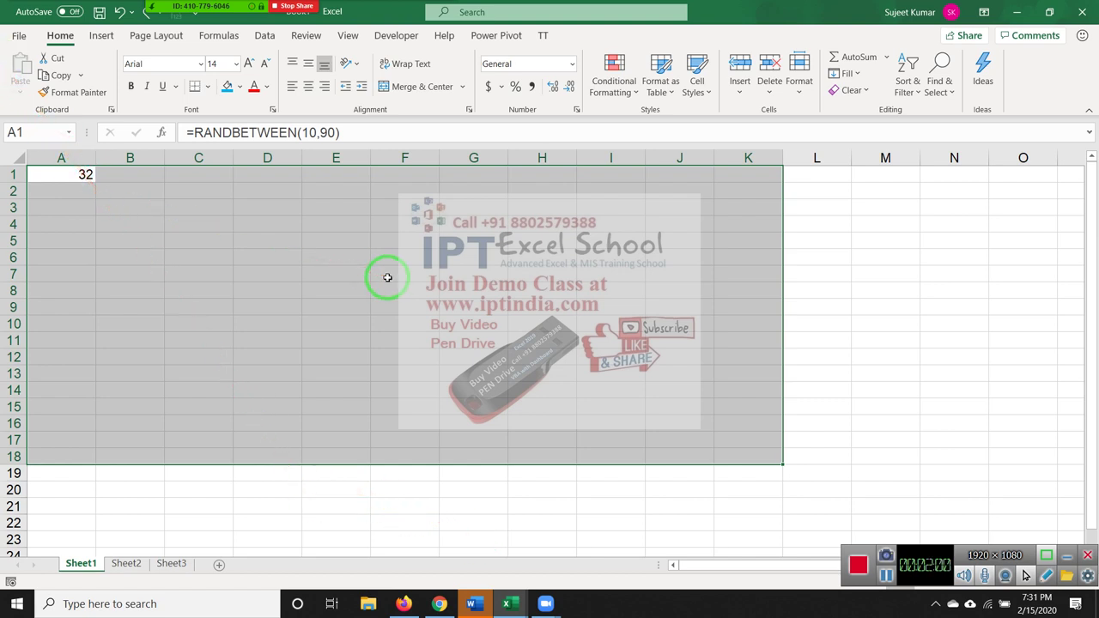
{"action": "key", "text": "ctrl+r"}
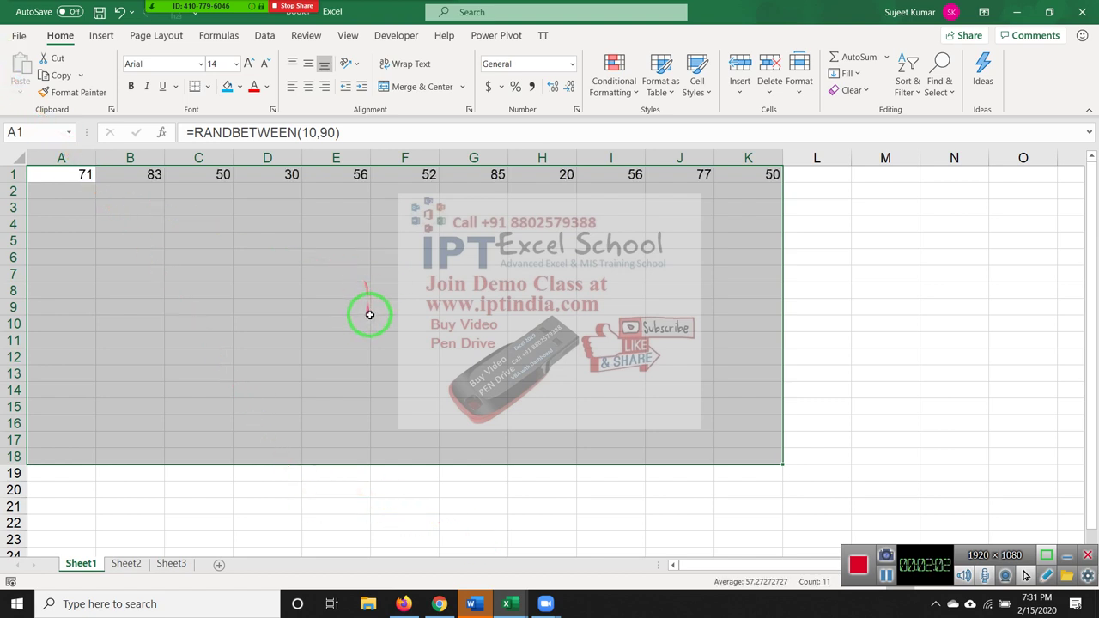
{"action": "mouse_move", "coordinate": [367, 312]}
{"action": "left_mouse_down"}
{"action": "mouse_move", "coordinate": [53, 170]}
{"action": "mouse_move", "coordinate": [44, 417]}
{"action": "left_mouse_up"}
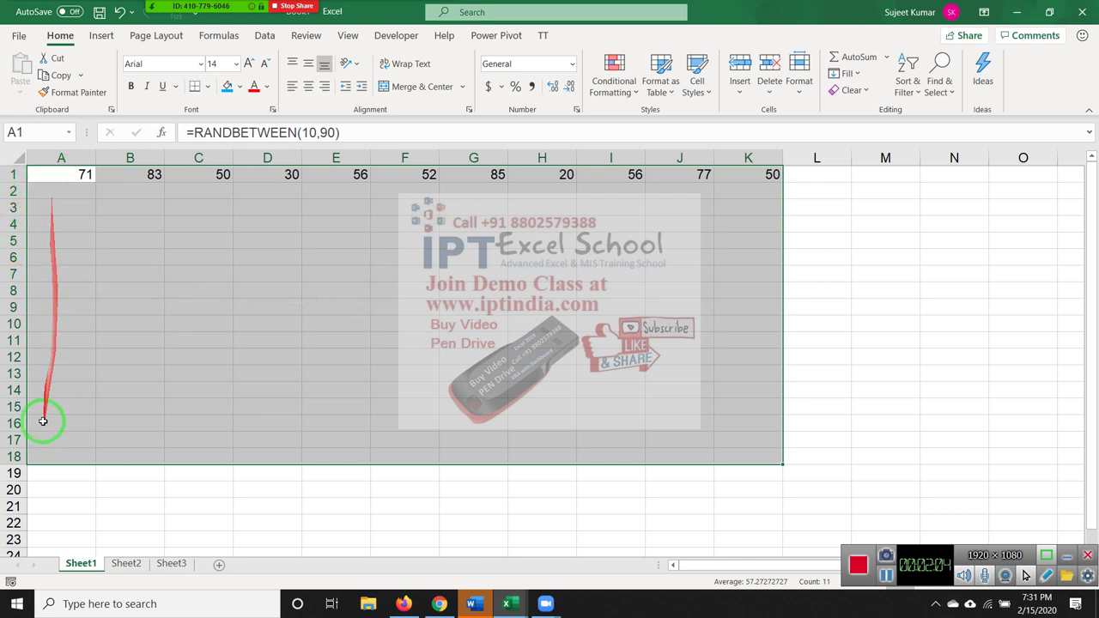
{"action": "left_click_drag", "start_coordinate": [43, 363], "coordinate": [756, 337]}
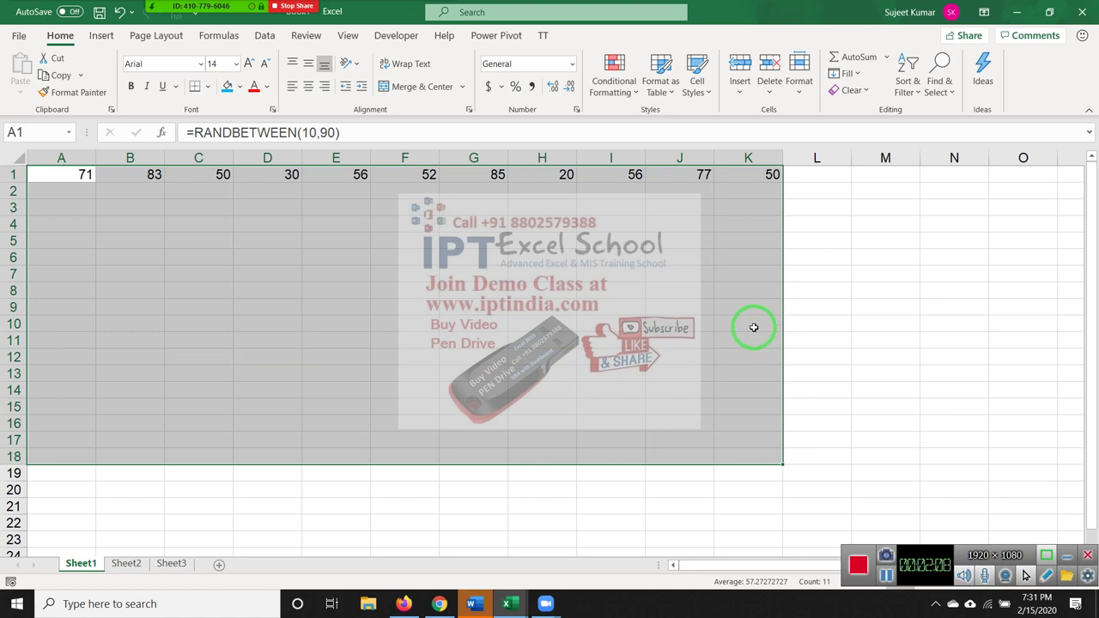
{"action": "mouse_move", "coordinate": [757, 332]}
{"action": "left_mouse_down"}
{"action": "mouse_move", "coordinate": [353, 206]}
{"action": "mouse_move", "coordinate": [4, 184]}
{"action": "left_mouse_up"}
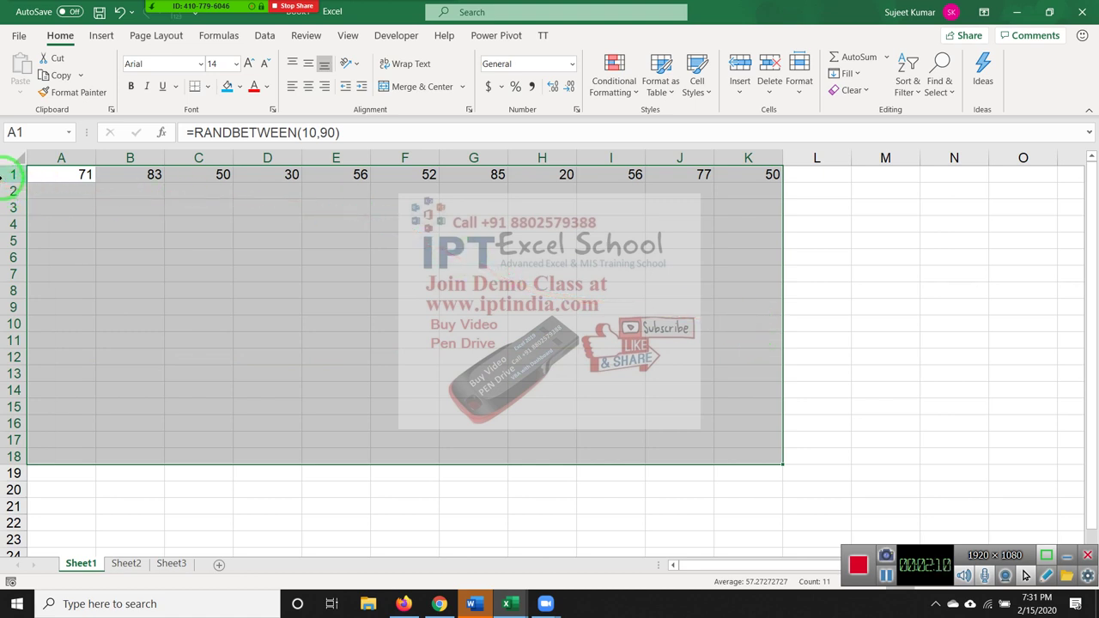
{"action": "left_click_drag", "start_coordinate": [37, 278], "coordinate": [39, 429]}
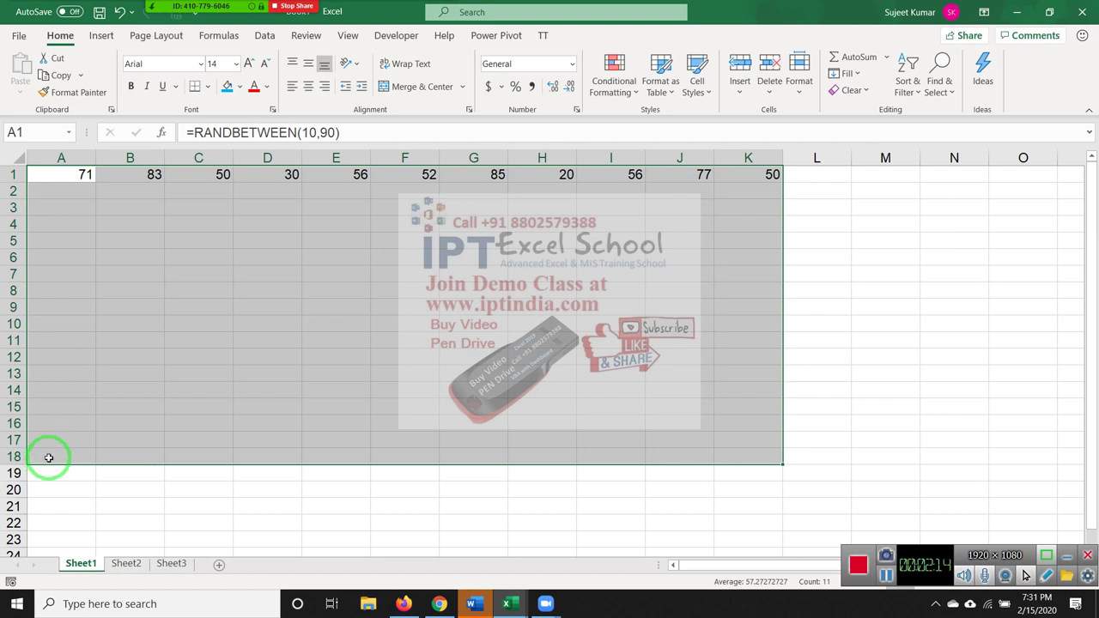
{"action": "key", "text": "ctrl+d"}
{"action": "left_click_drag", "start_coordinate": [49, 464], "coordinate": [850, 145]}
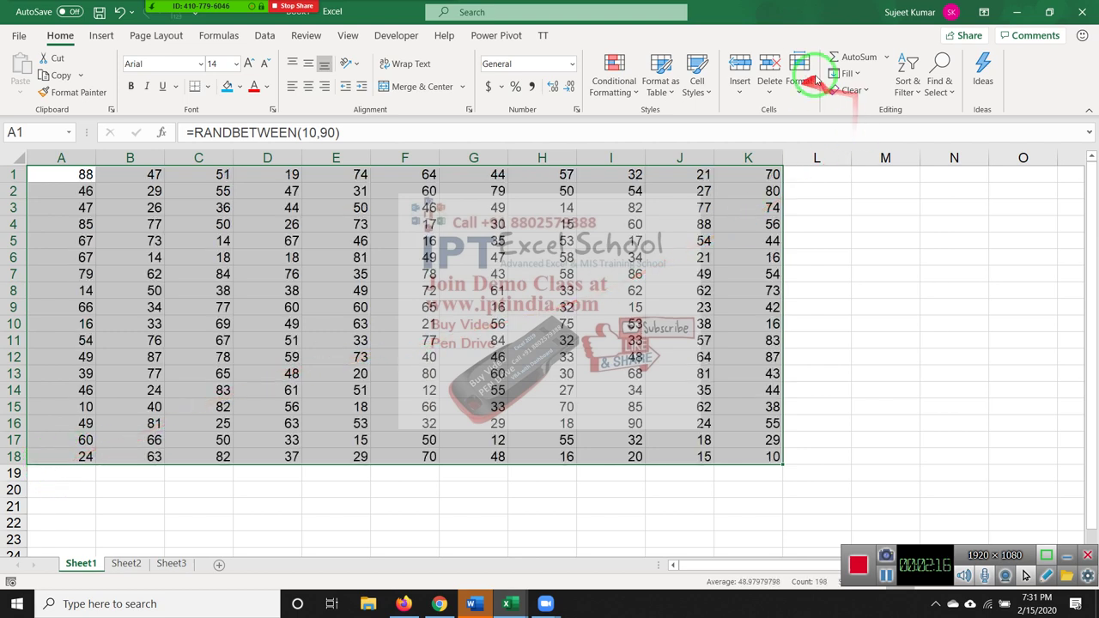
Undo the right and down fills and delete A1's formula, leaving the sheet blank.
{"action": "left_click", "coordinate": [846, 74]}
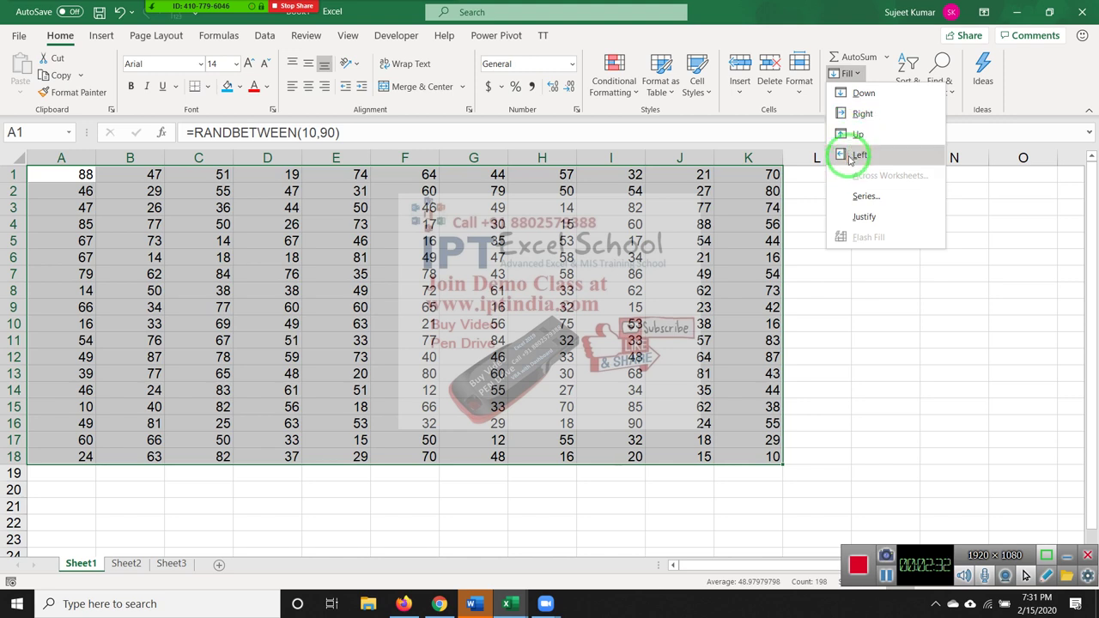
{"action": "left_click", "coordinate": [720, 228]}
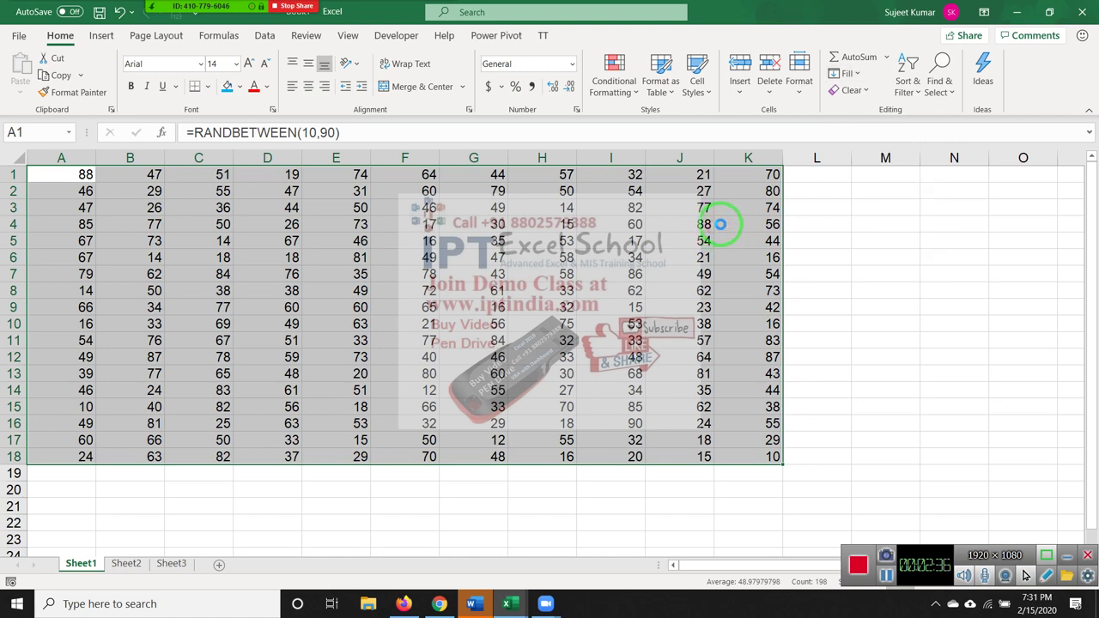
{"action": "key", "text": "ctrl+z"}
{"action": "key", "text": "ctrl+z"}
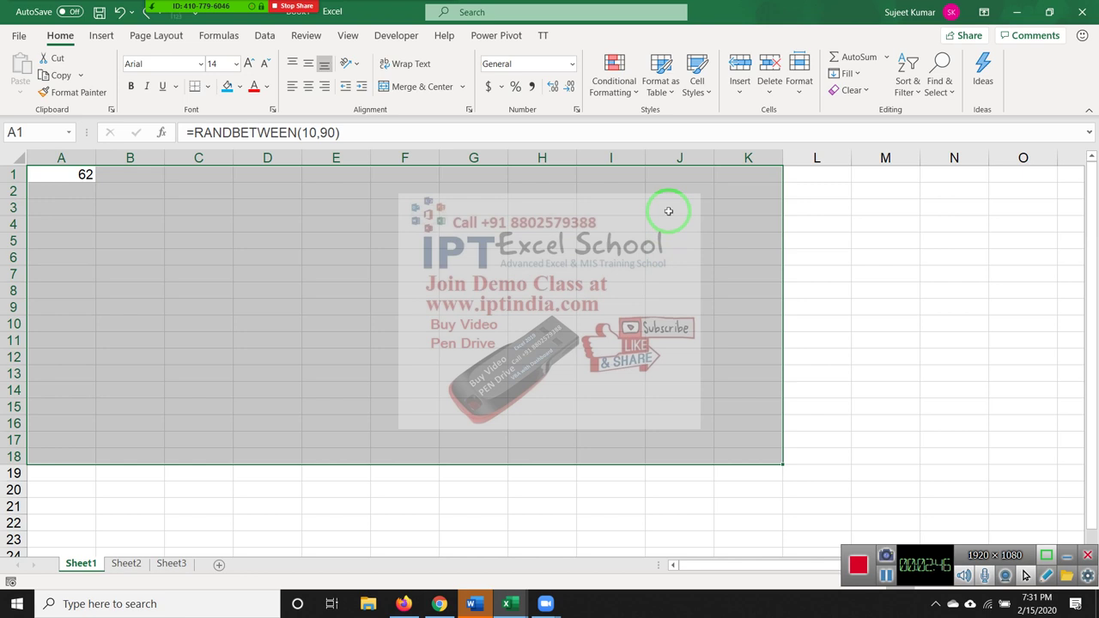
{"action": "key", "text": "Delete"}
Enter 1 and 2 in A1:A2, drag-fill them down, then undo back to just 1 in A1.
{"action": "left_click", "coordinate": [176, 176]}
{"action": "left_click", "coordinate": [83, 176]}
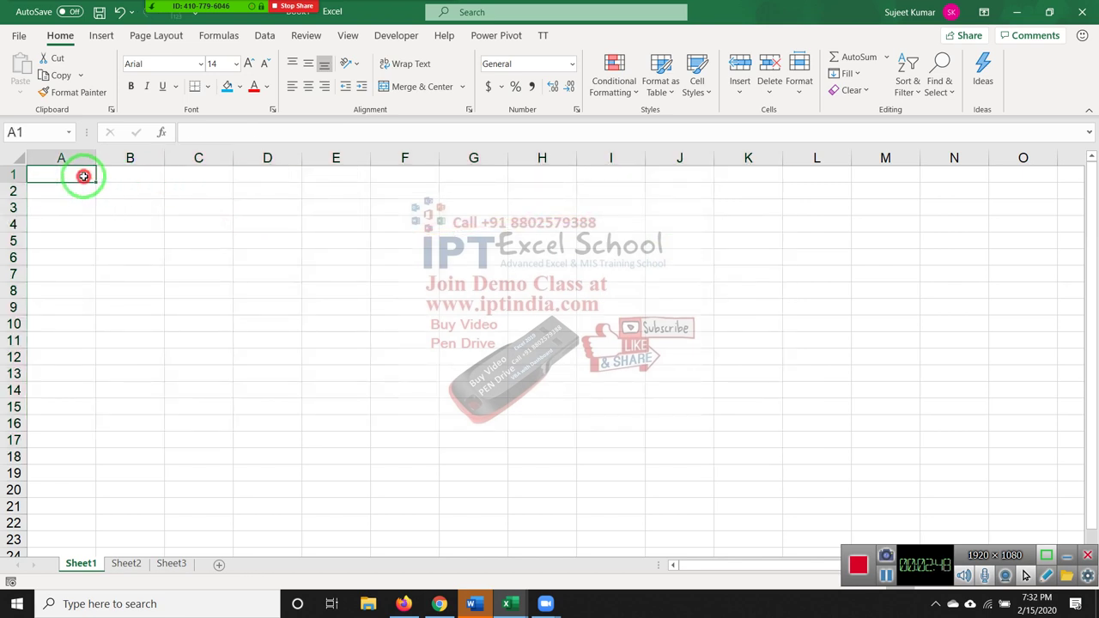
{"action": "type", "text": "1"}
{"action": "key", "text": "Return"}
{"action": "type", "text": "2"}
{"action": "key", "text": "ctrl+Return"}
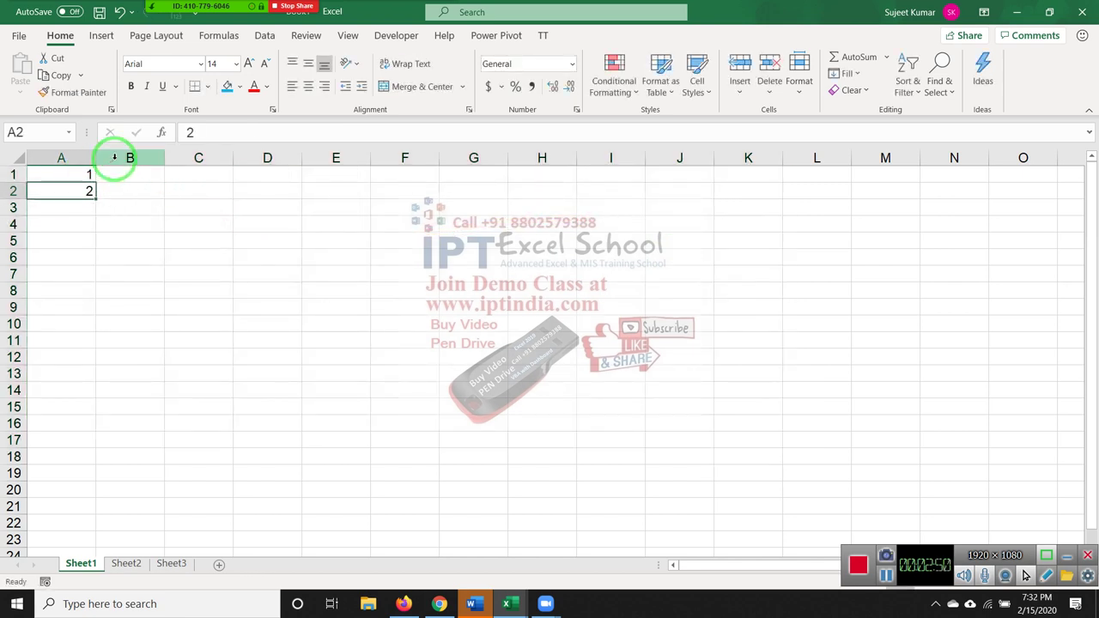
{"action": "left_click_drag", "start_coordinate": [86, 175], "coordinate": [79, 443]}
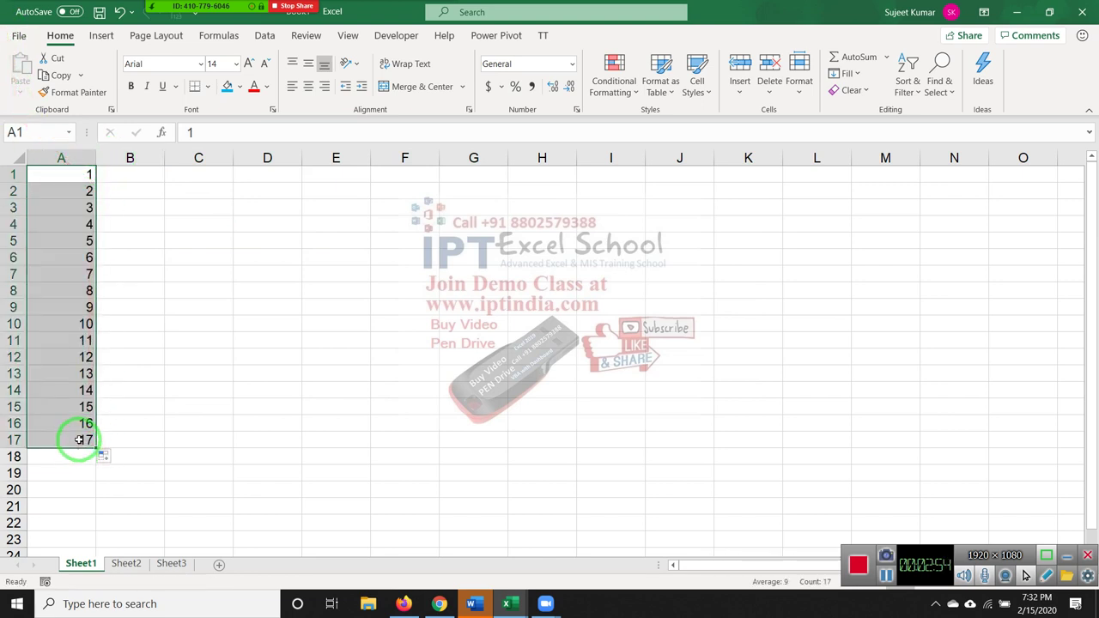
{"action": "key", "text": "ctrl+z"}
{"action": "key", "text": "ctrl+z"}
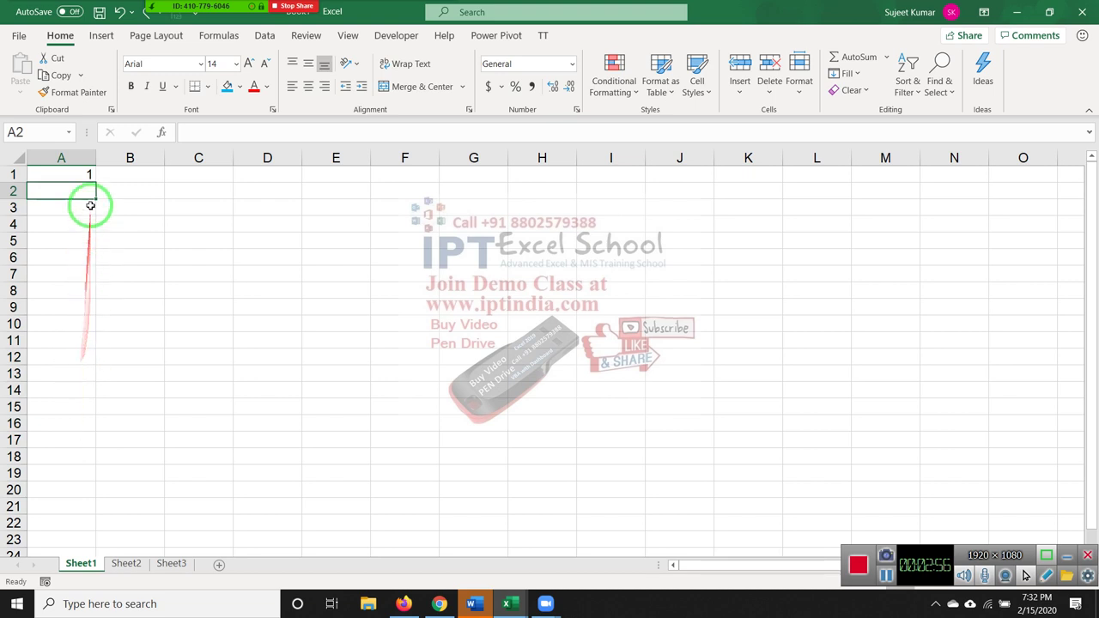
Fill A1:A19 with a linear step-1 series using Fill > Series.
{"action": "left_click_drag", "start_coordinate": [78, 176], "coordinate": [74, 475]}
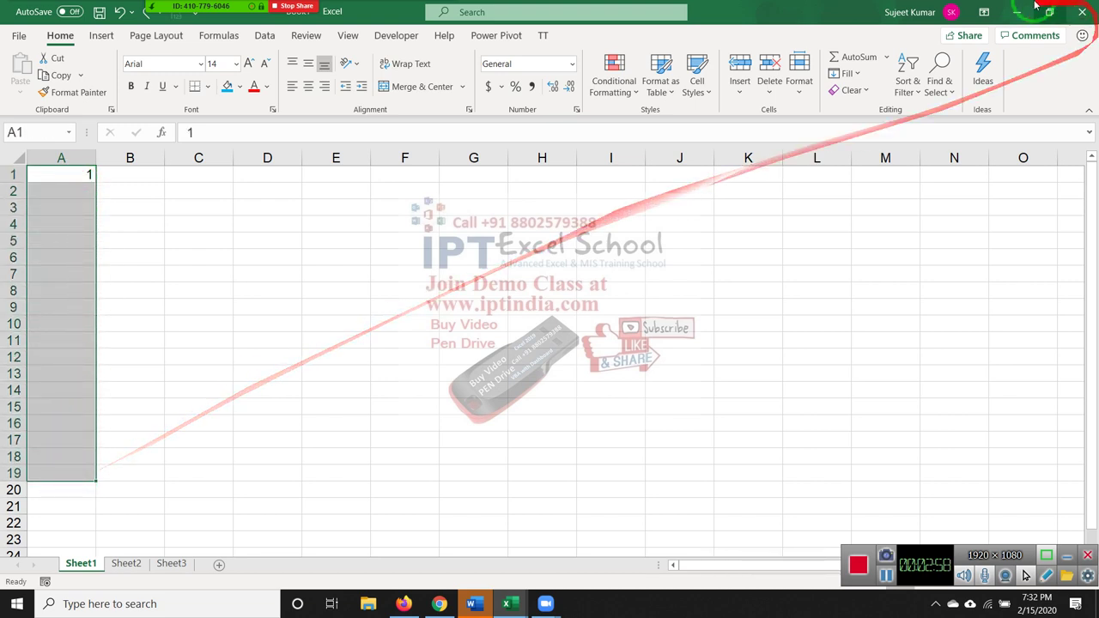
{"action": "left_click", "coordinate": [846, 74]}
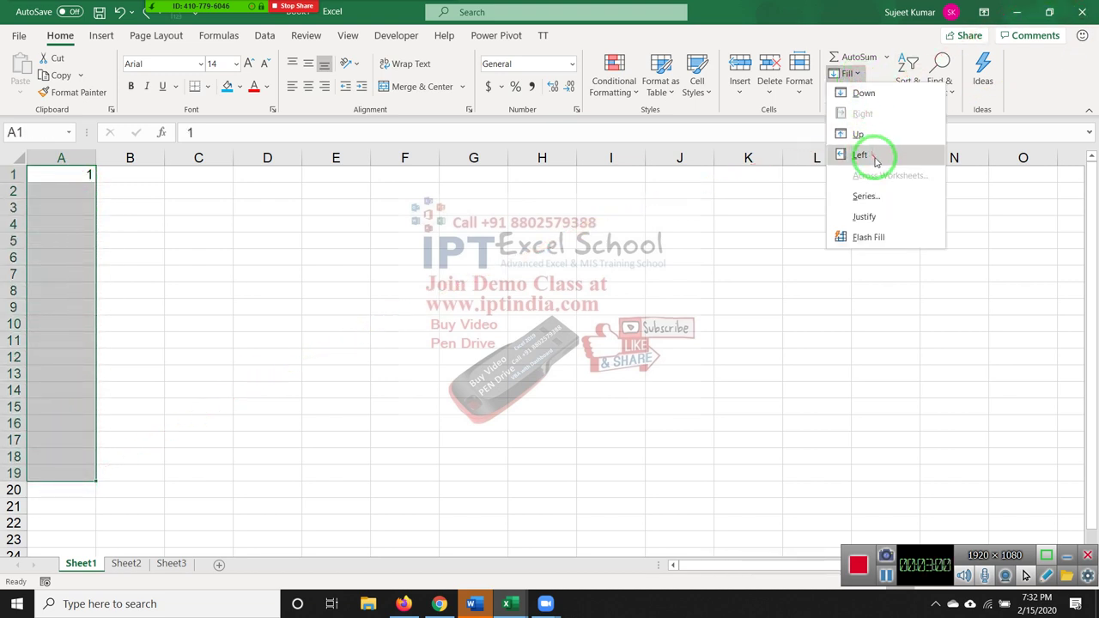
{"action": "left_click", "coordinate": [869, 196]}
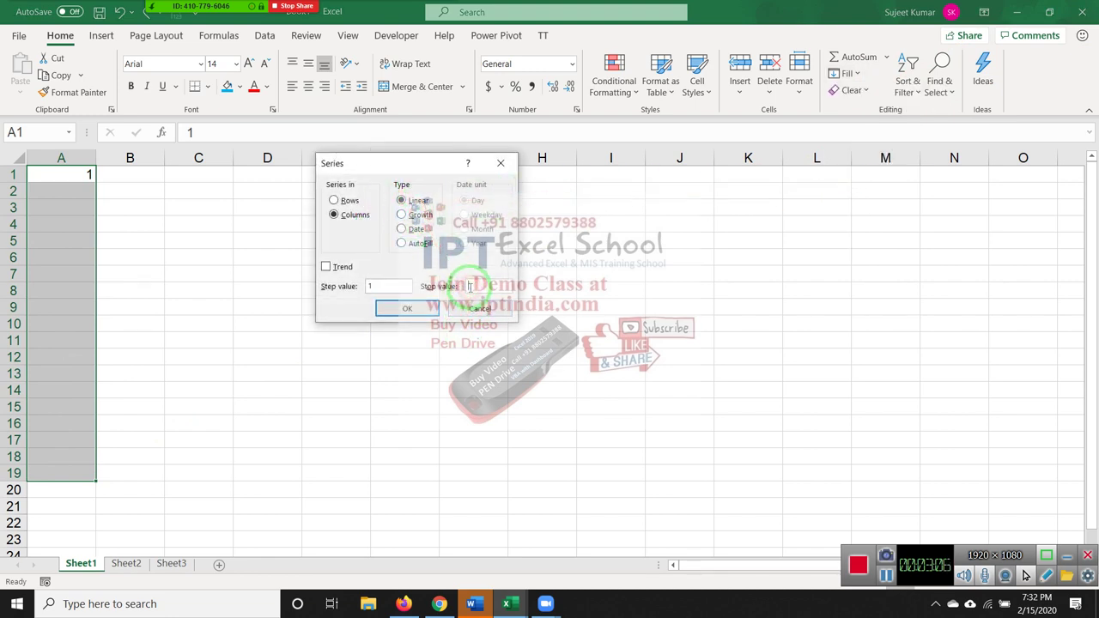
{"action": "left_click", "coordinate": [401, 311]}
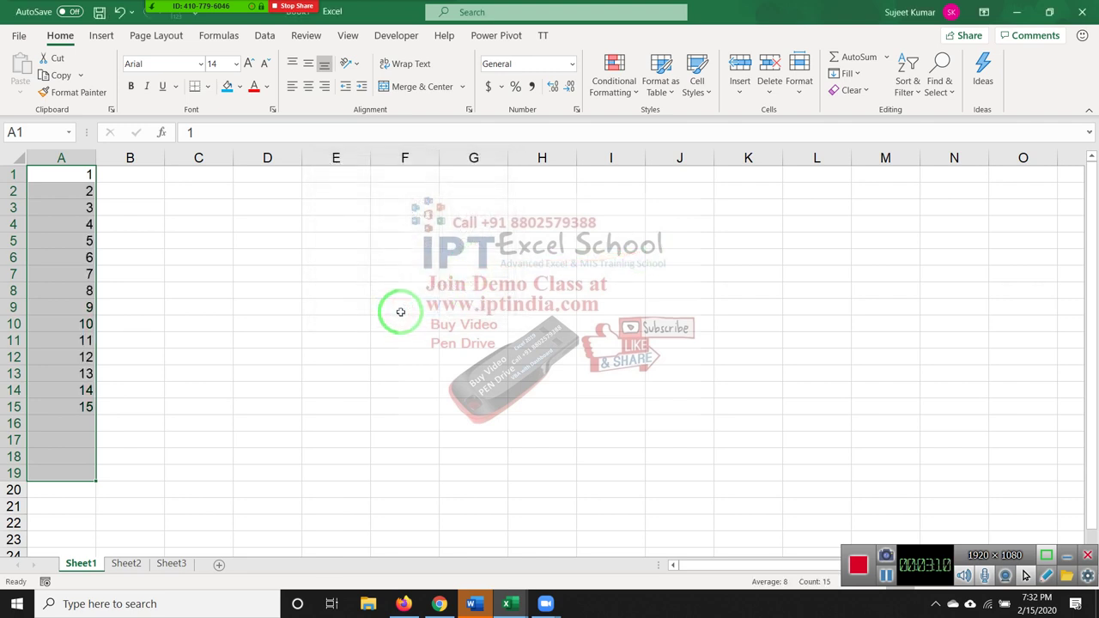
Rerun the linear series with step value 2, giving odd numbers 1 to 37.
{"action": "left_click", "coordinate": [851, 73]}
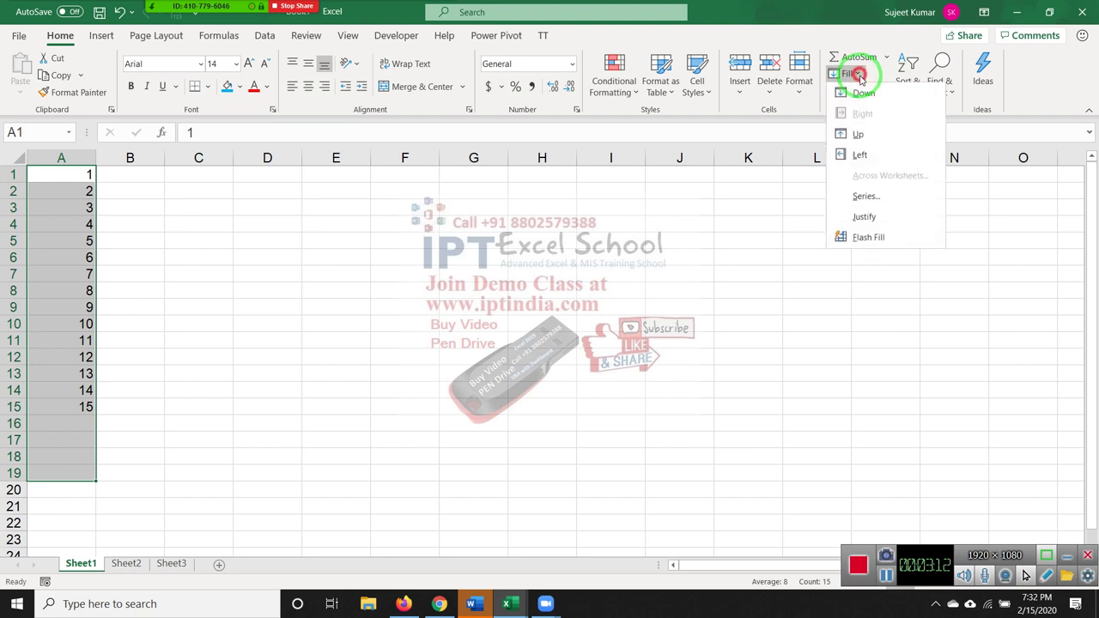
{"action": "left_click", "coordinate": [878, 199]}
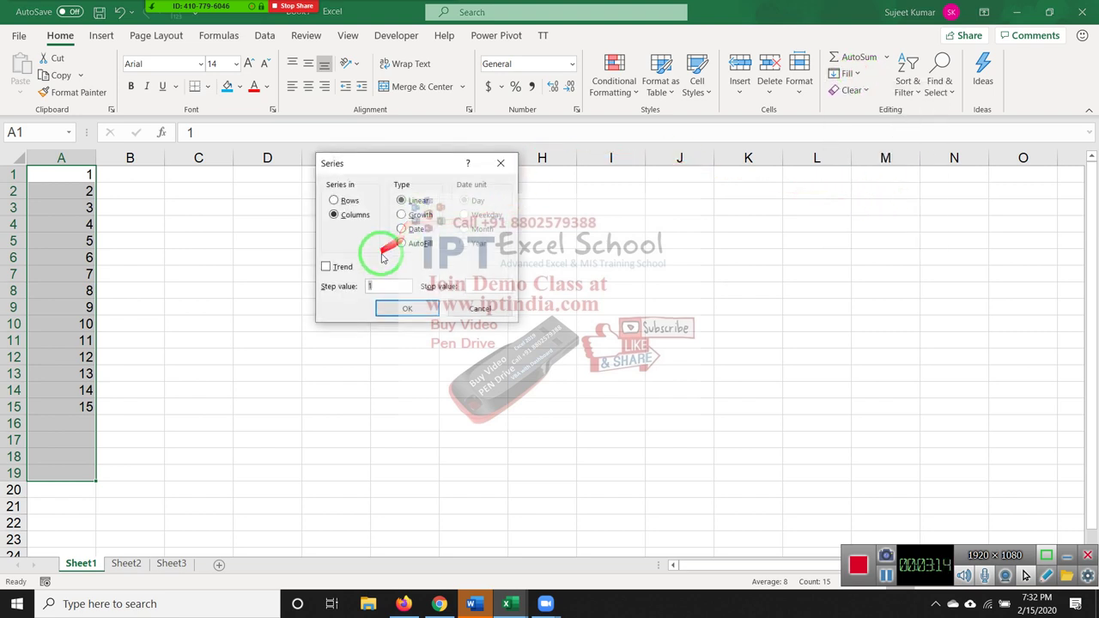
{"action": "double_click", "coordinate": [383, 284]}
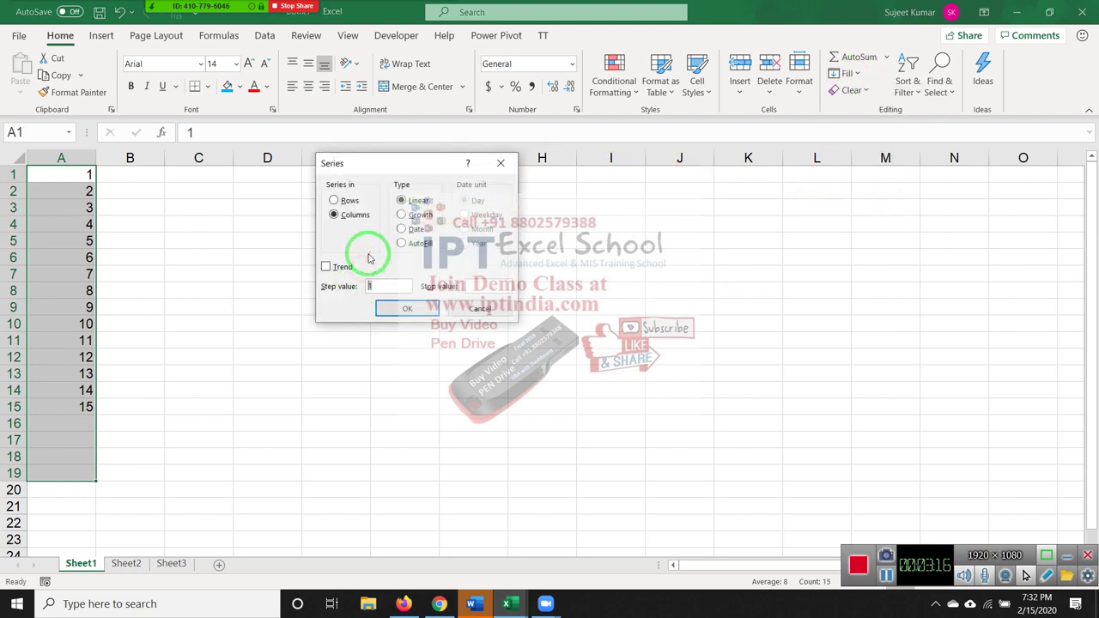
{"action": "type", "text": "2"}
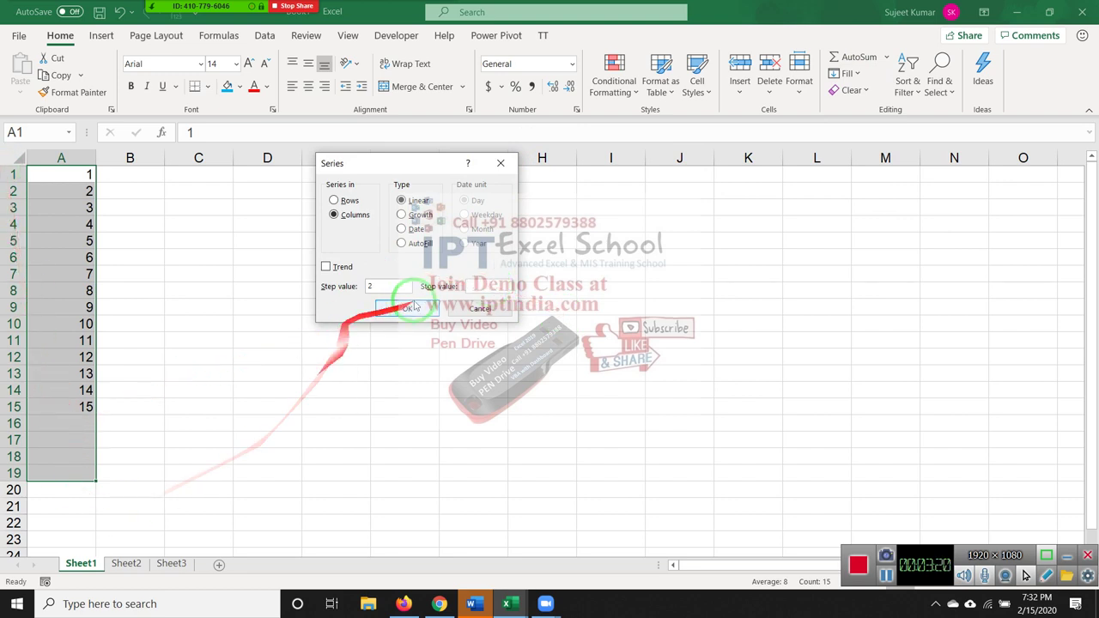
{"action": "left_click", "coordinate": [405, 307]}
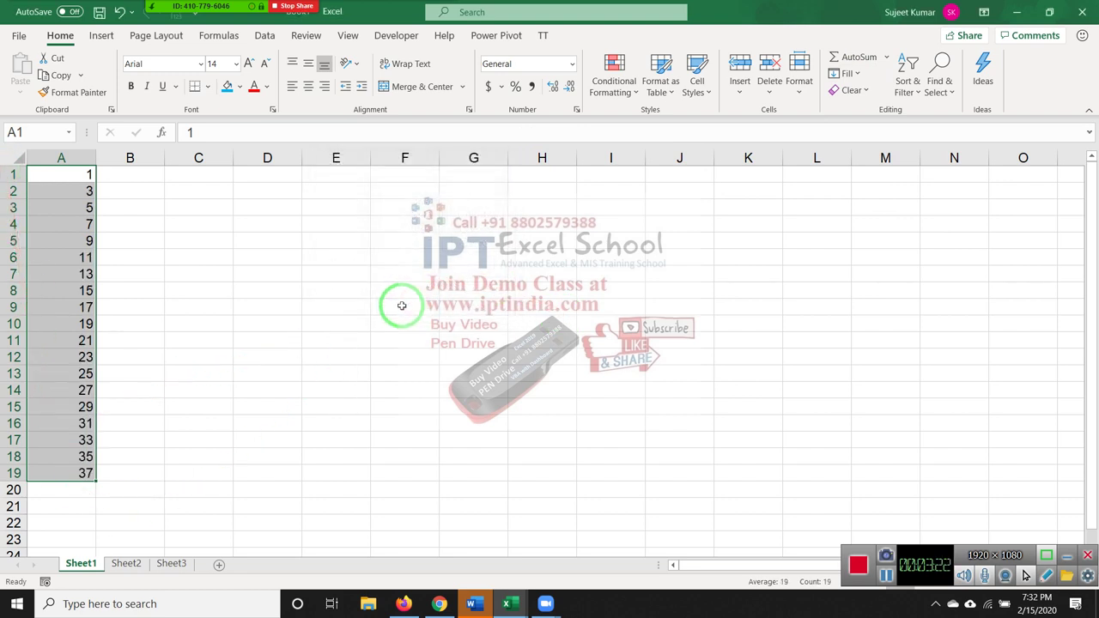
Apply a Growth series with step 2 (doubling to 262144), dismiss the popup, then undo it.
{"action": "left_click", "coordinate": [846, 74]}
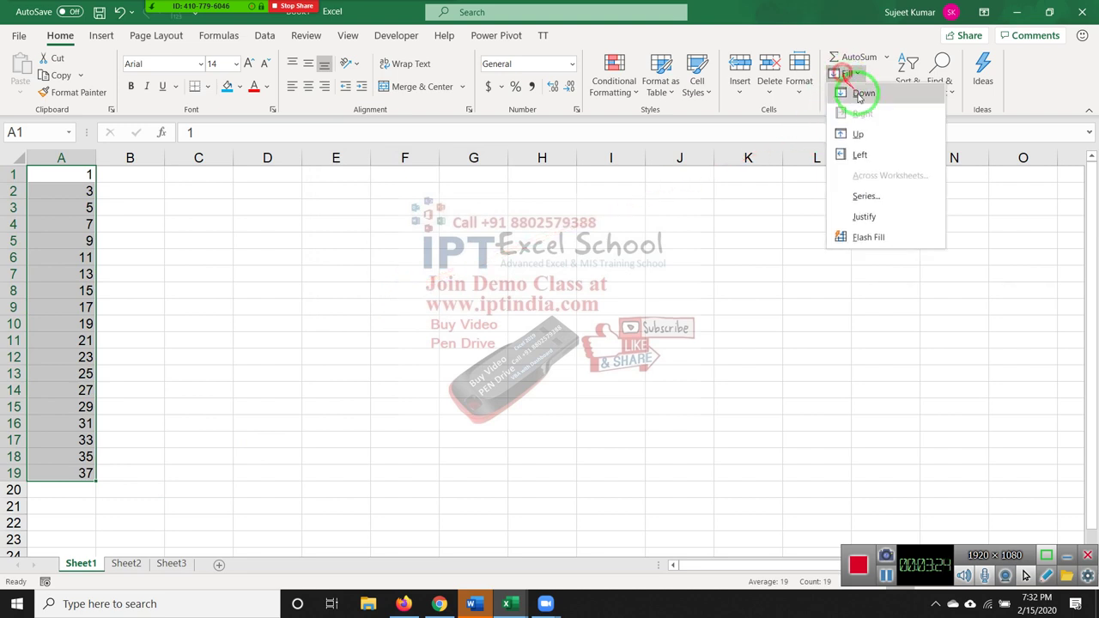
{"action": "left_click", "coordinate": [874, 194]}
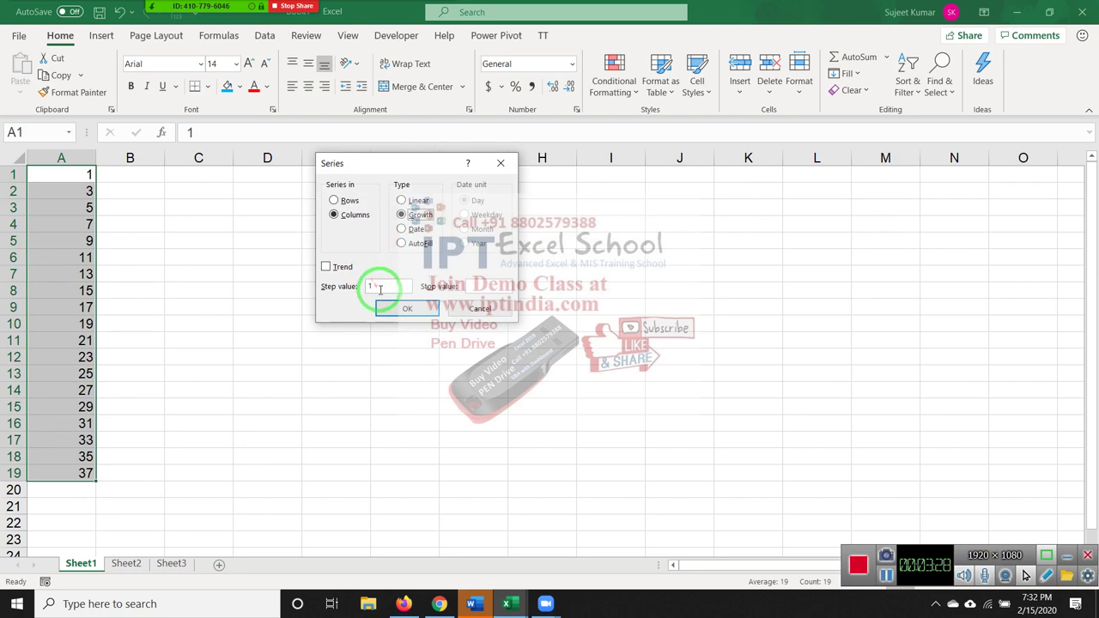
{"action": "left_click_drag", "start_coordinate": [375, 286], "coordinate": [327, 287]}
{"action": "type", "text": "2"}
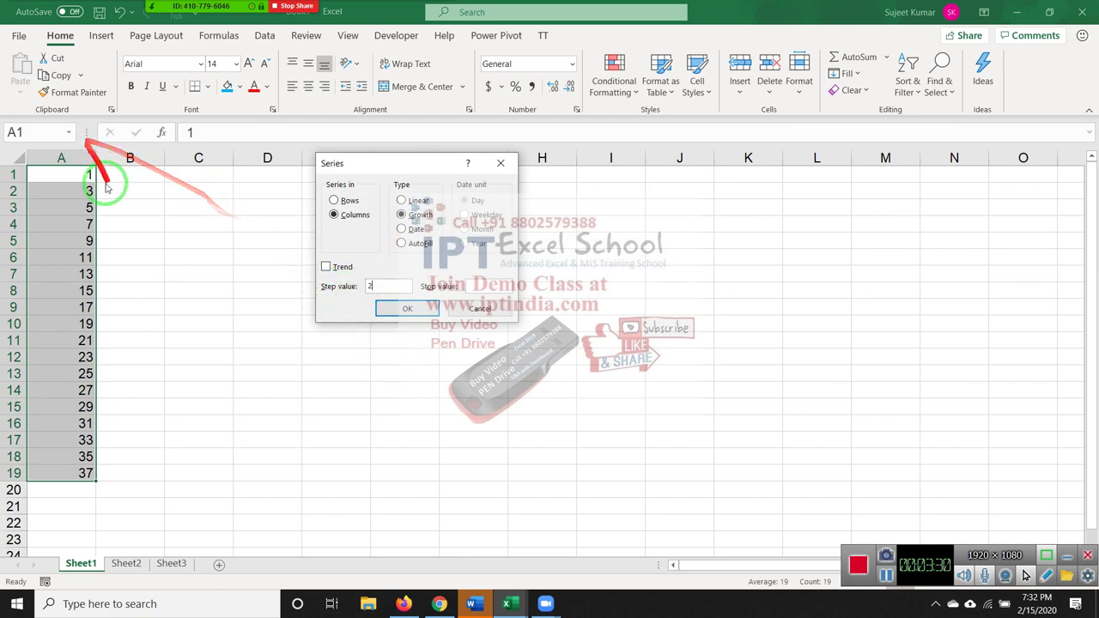
{"action": "left_click", "coordinate": [403, 309]}
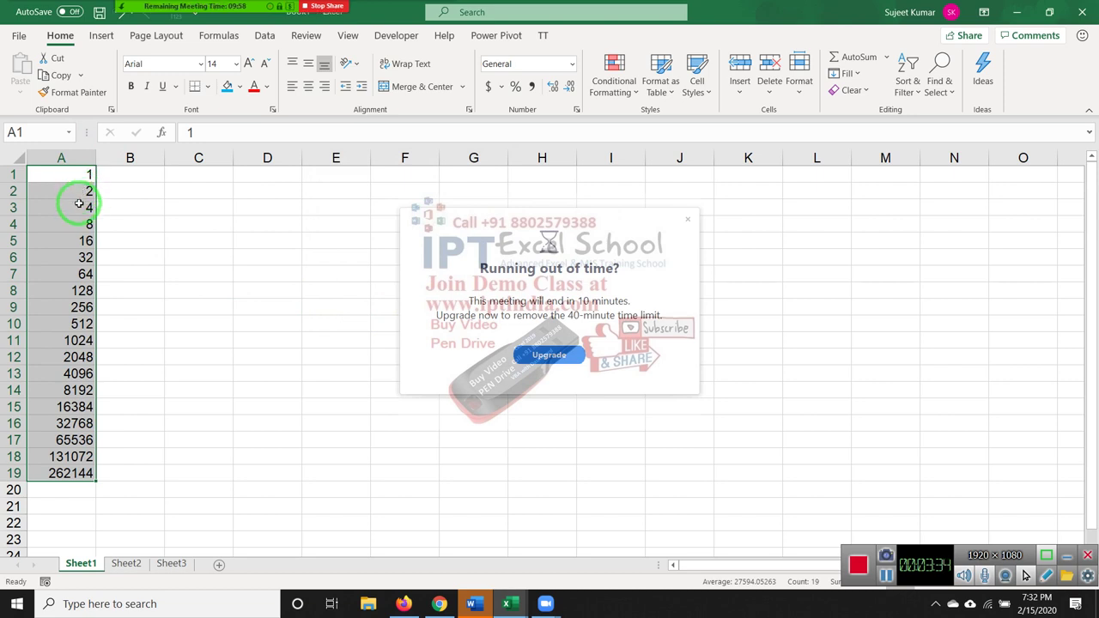
{"action": "left_click", "coordinate": [689, 219]}
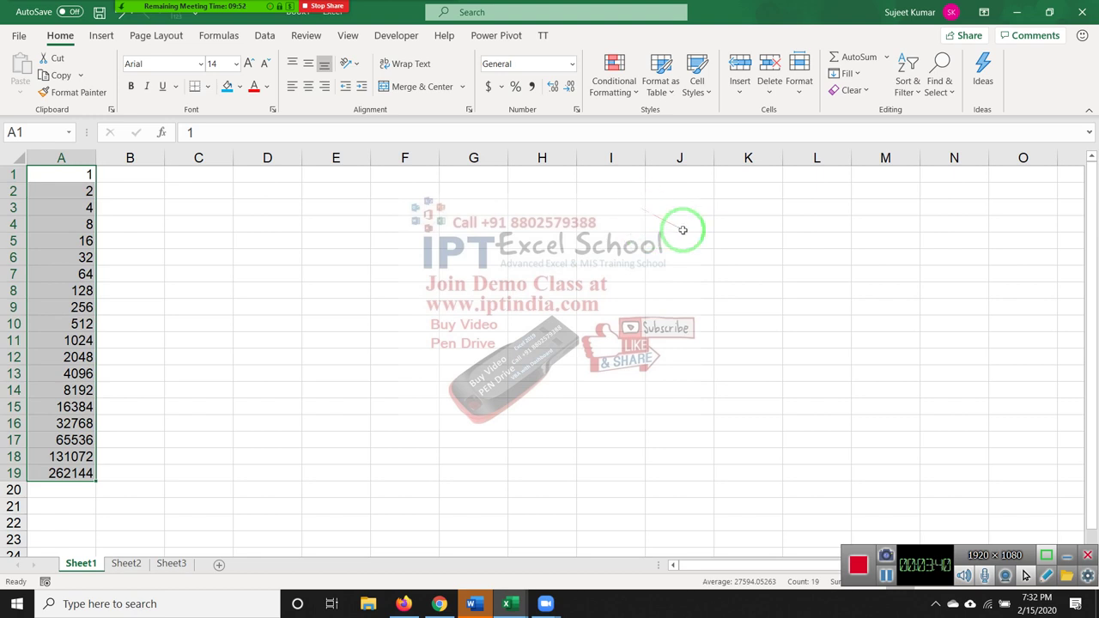
{"action": "key", "text": "ctrl+z"}
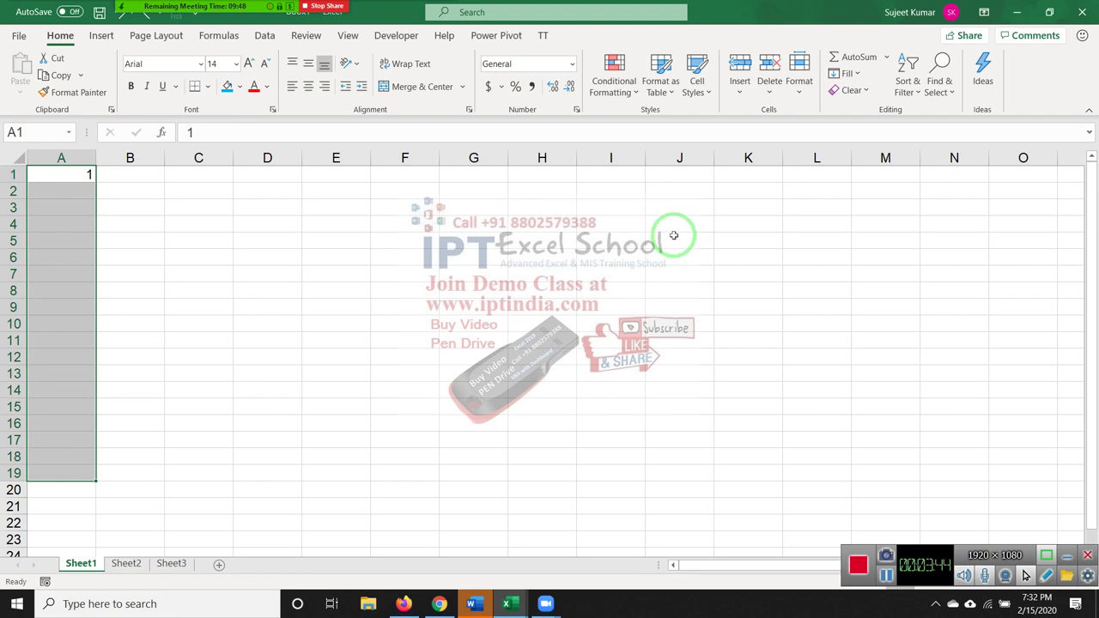
Enter the date 1-Jan in A1 and drag it down to A22 as daily dates.
{"action": "key", "text": "ctrl+z"}
{"action": "type", "text": "/1"}
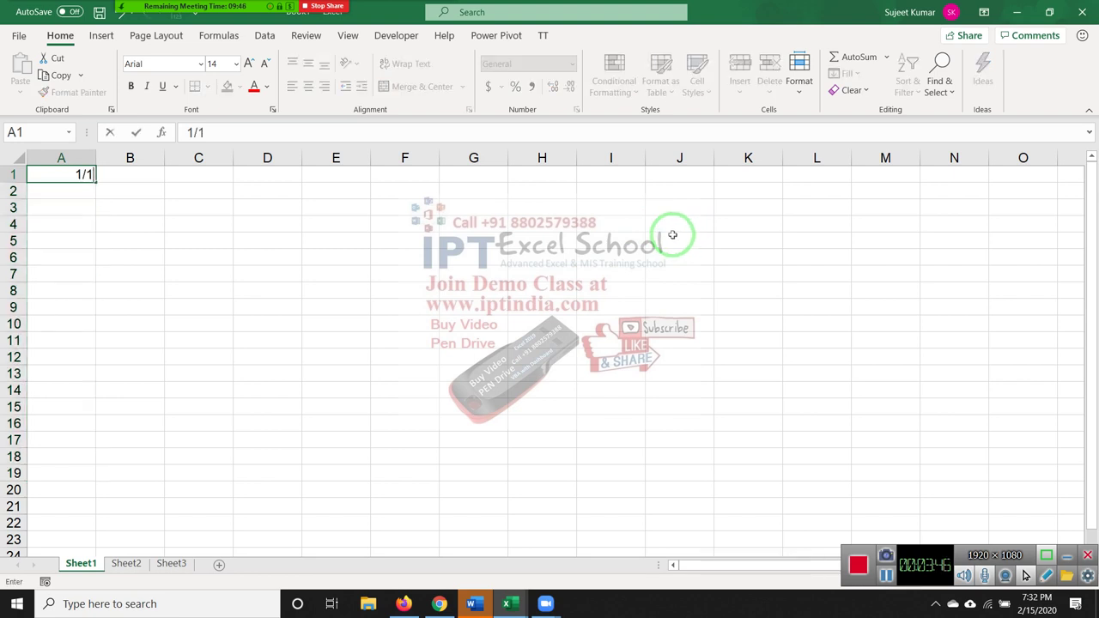
{"action": "left_click", "coordinate": [363, 221]}
{"action": "left_click", "coordinate": [96, 177]}
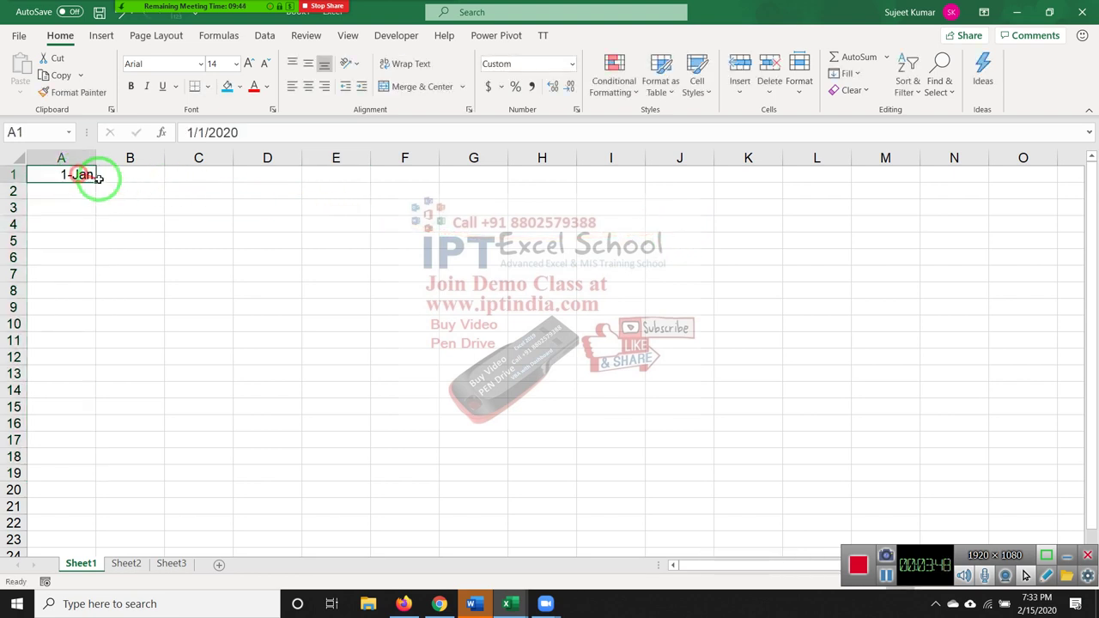
{"action": "left_click_drag", "start_coordinate": [97, 182], "coordinate": [52, 524]}
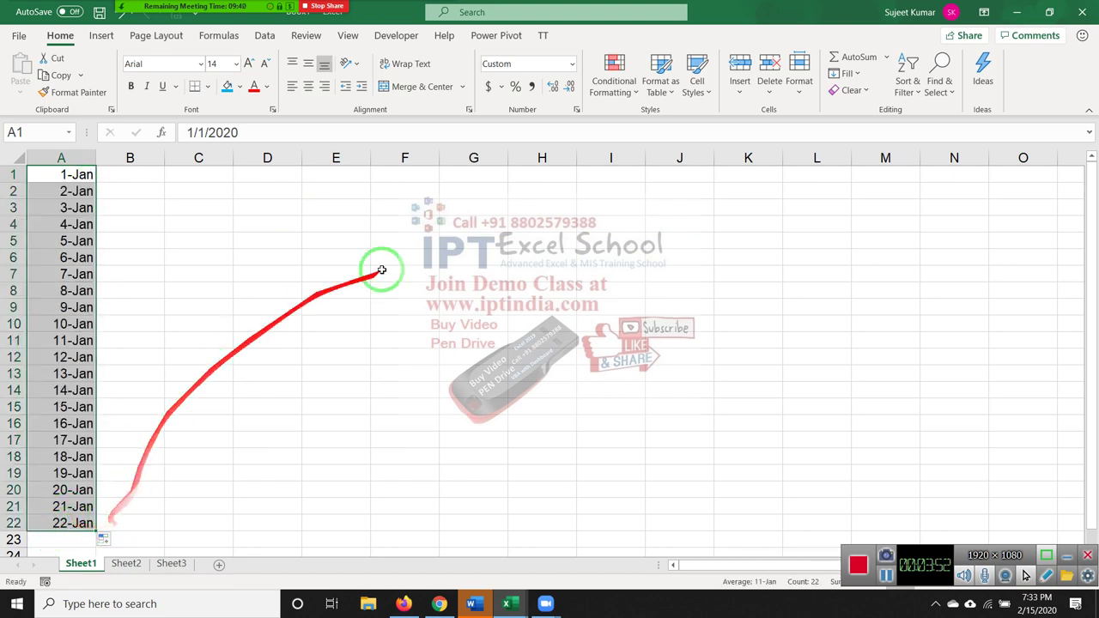
Convert A1:A22 into a Weekday date series from 1-Jan to 30-Jan via Fill > Series.
{"action": "left_click", "coordinate": [861, 75]}
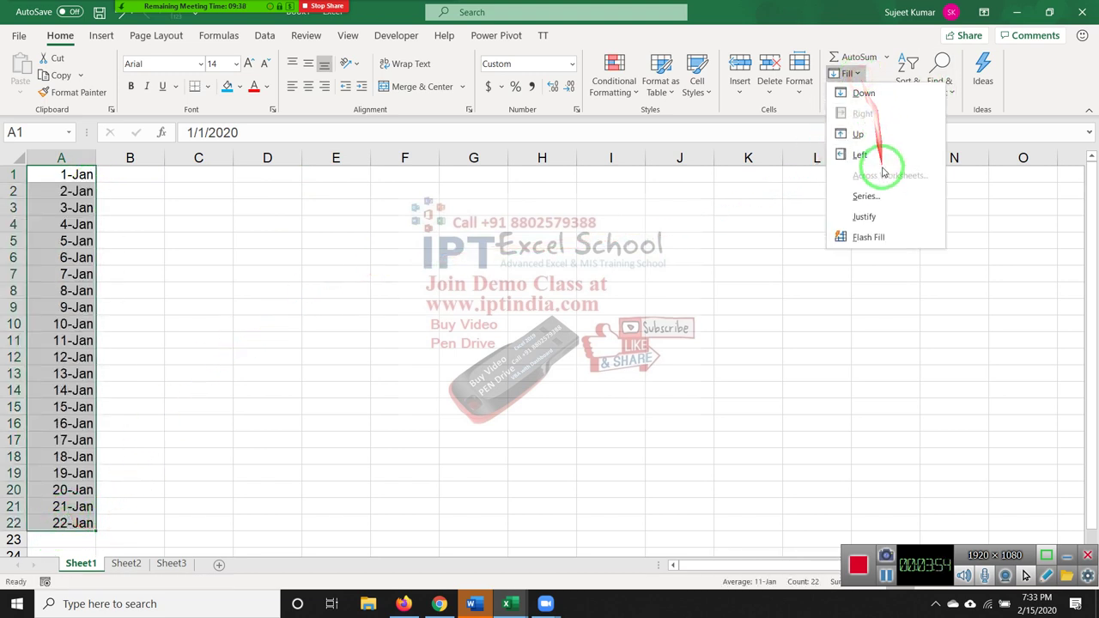
{"action": "left_click", "coordinate": [867, 196]}
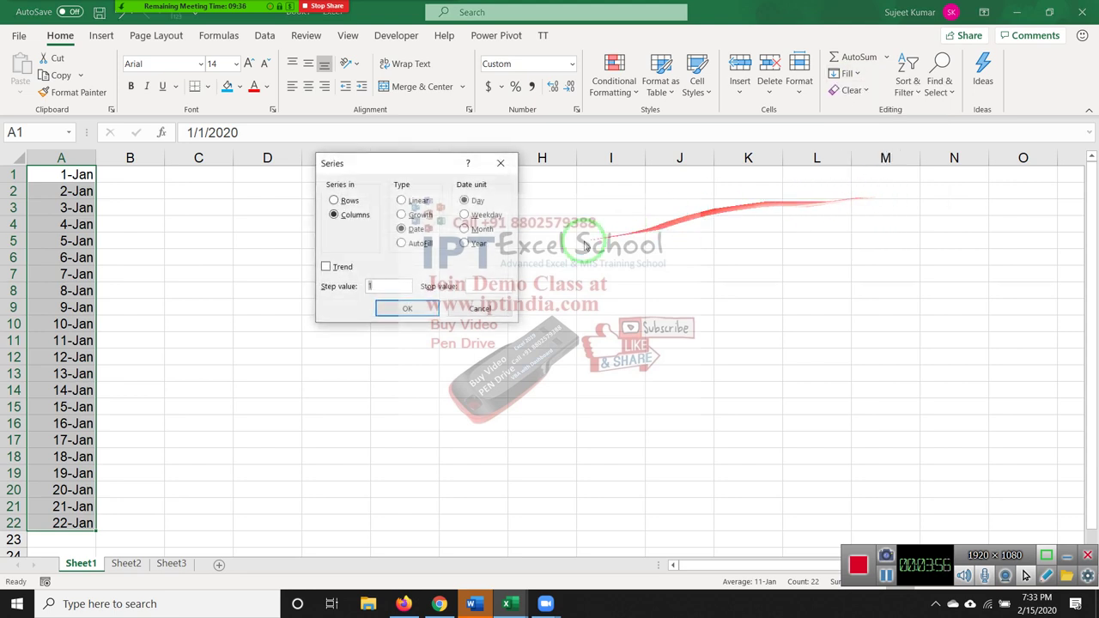
{"action": "left_click", "coordinate": [466, 216]}
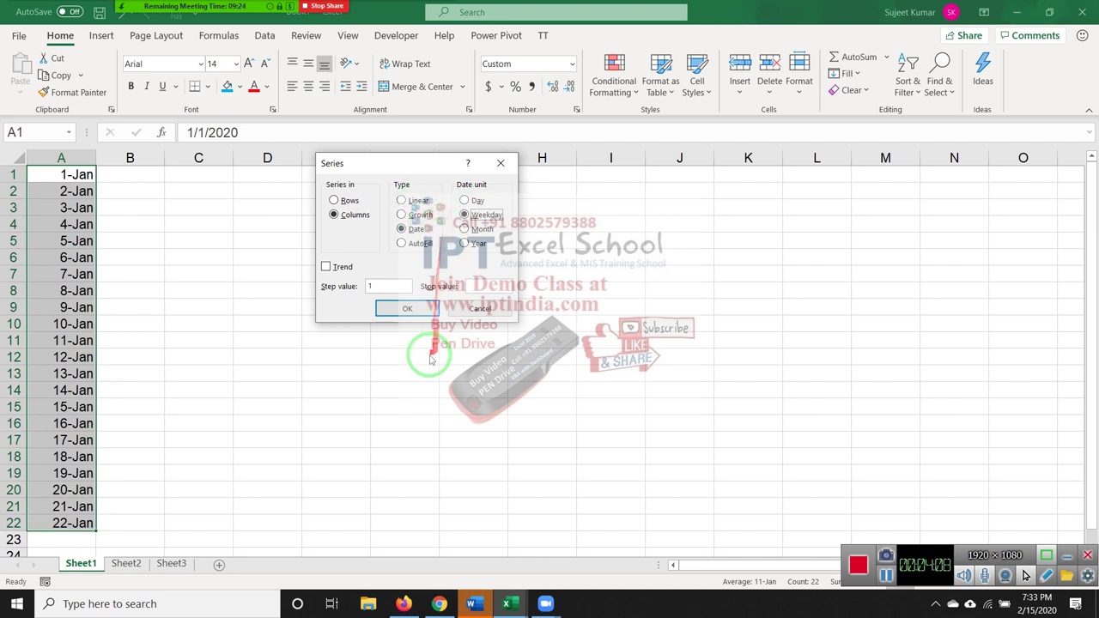
{"action": "left_click", "coordinate": [418, 310]}
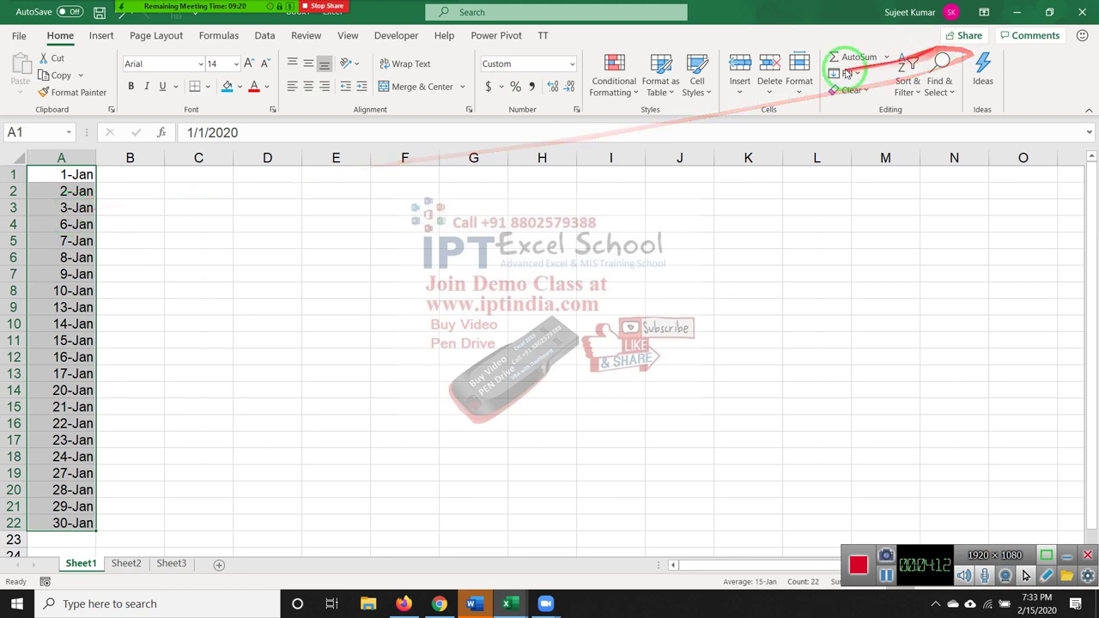
{"action": "left_click", "coordinate": [48, 175]}
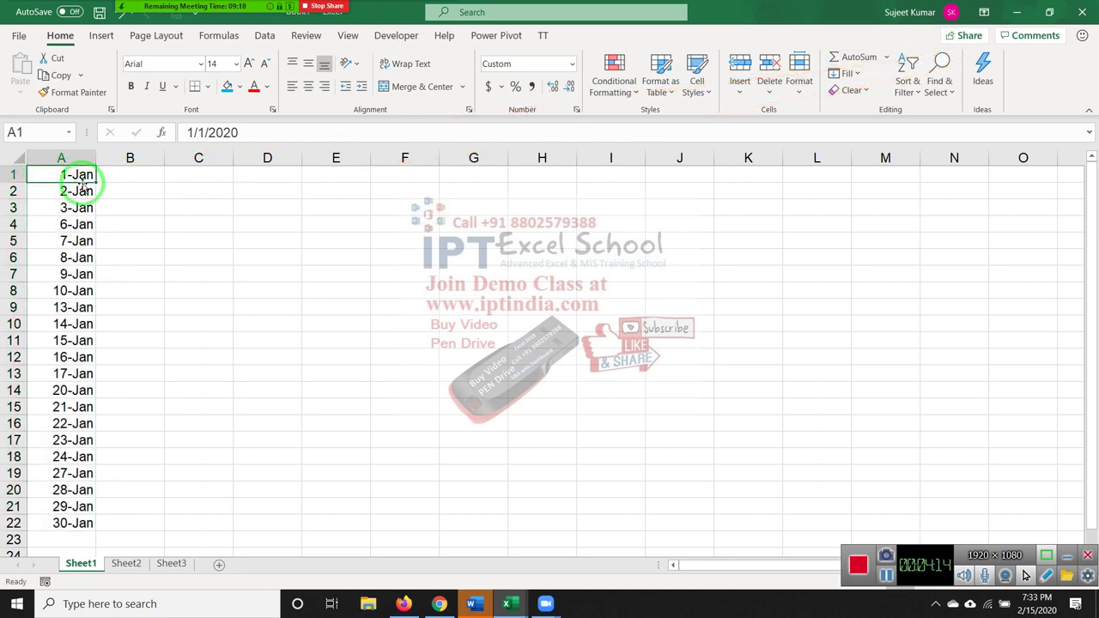
Change A1's start date to 9-Aug.
{"action": "type", "text": "8/"}
{"action": "key", "text": "Escape"}
{"action": "type", "text": "5/1"}
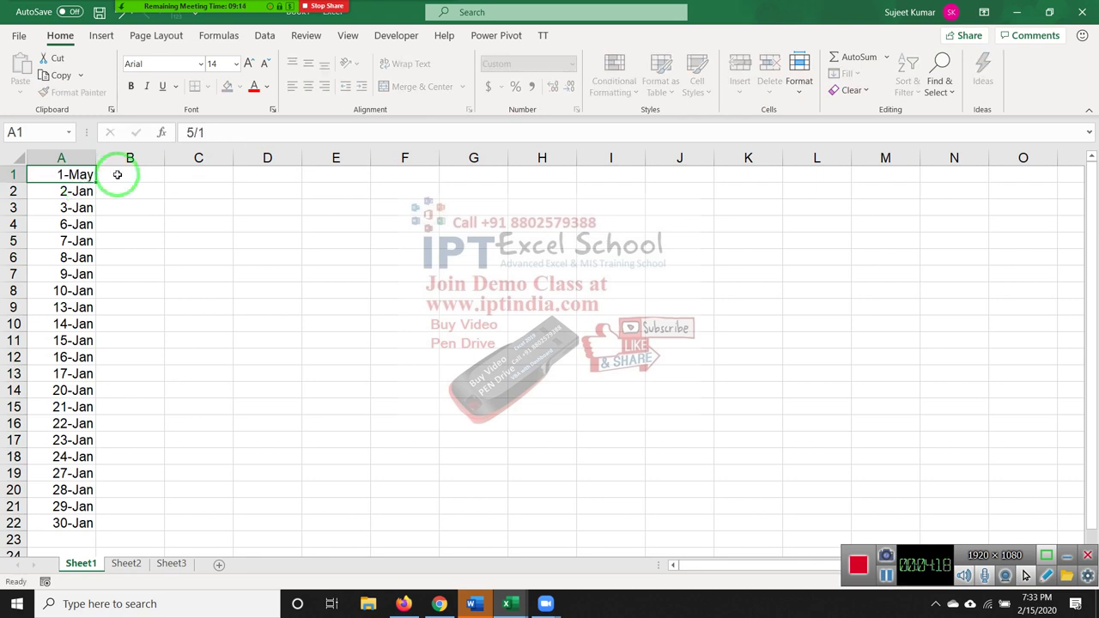
{"action": "key", "text": "Return"}
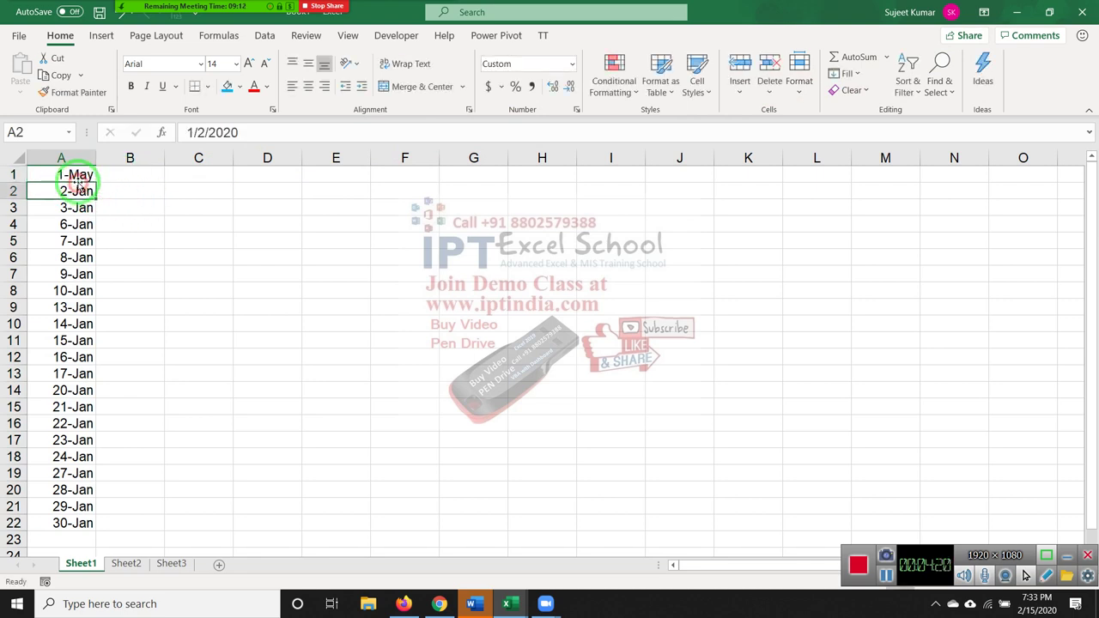
{"action": "left_click", "coordinate": [76, 175]}
{"action": "type", "text": "89"}
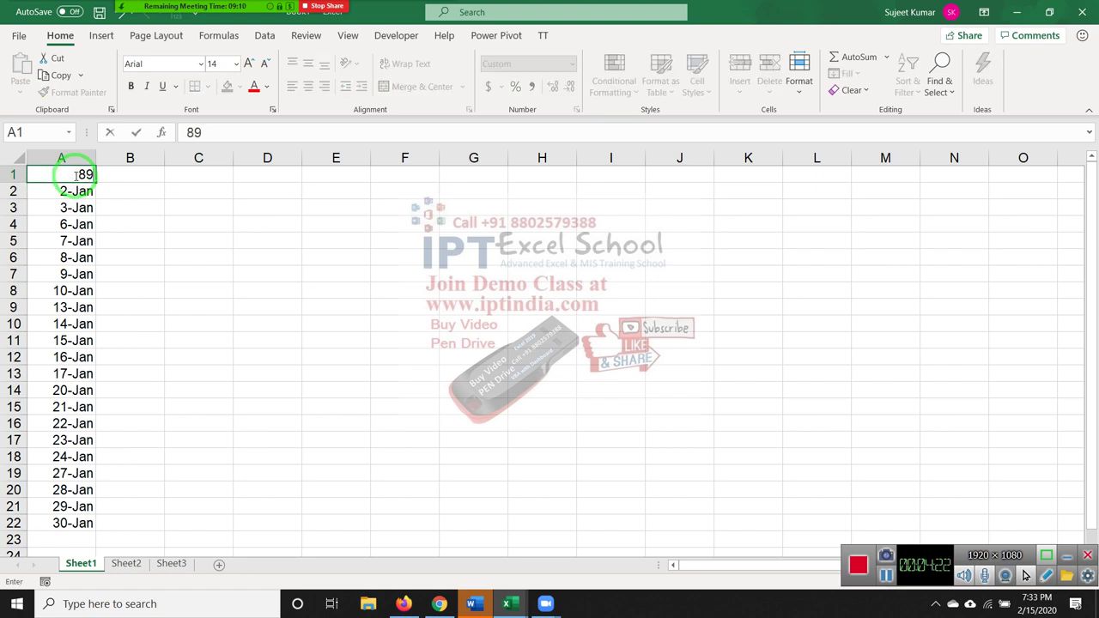
{"action": "key", "text": "Return"}
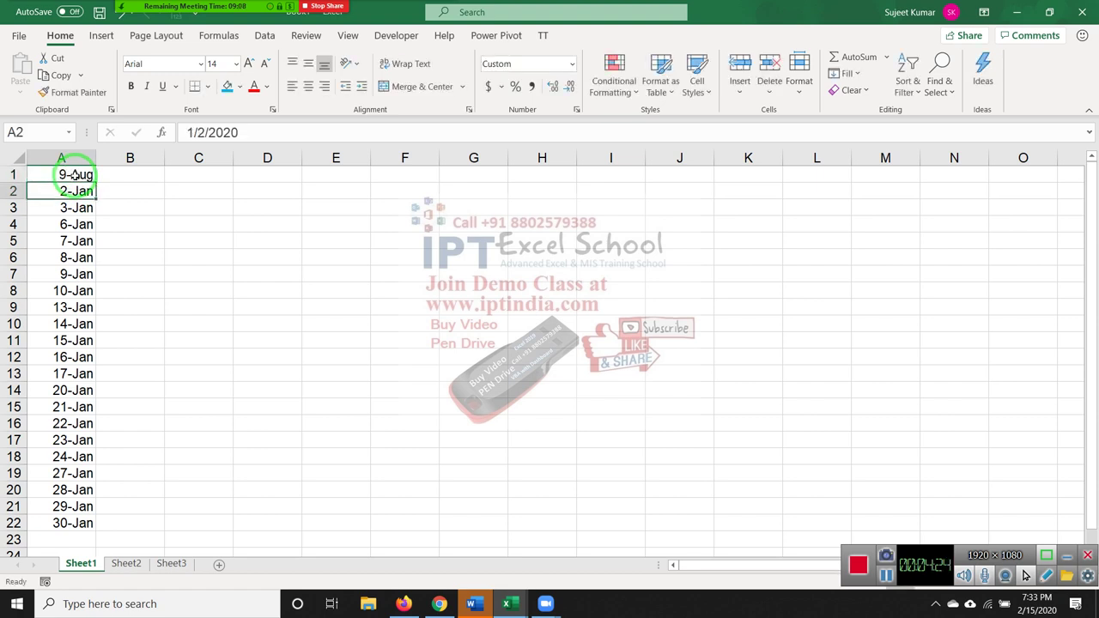
Fill A1:A22 with a monthly date series starting 9-Aug using Fill > Series.
{"action": "left_click_drag", "start_coordinate": [77, 175], "coordinate": [74, 523]}
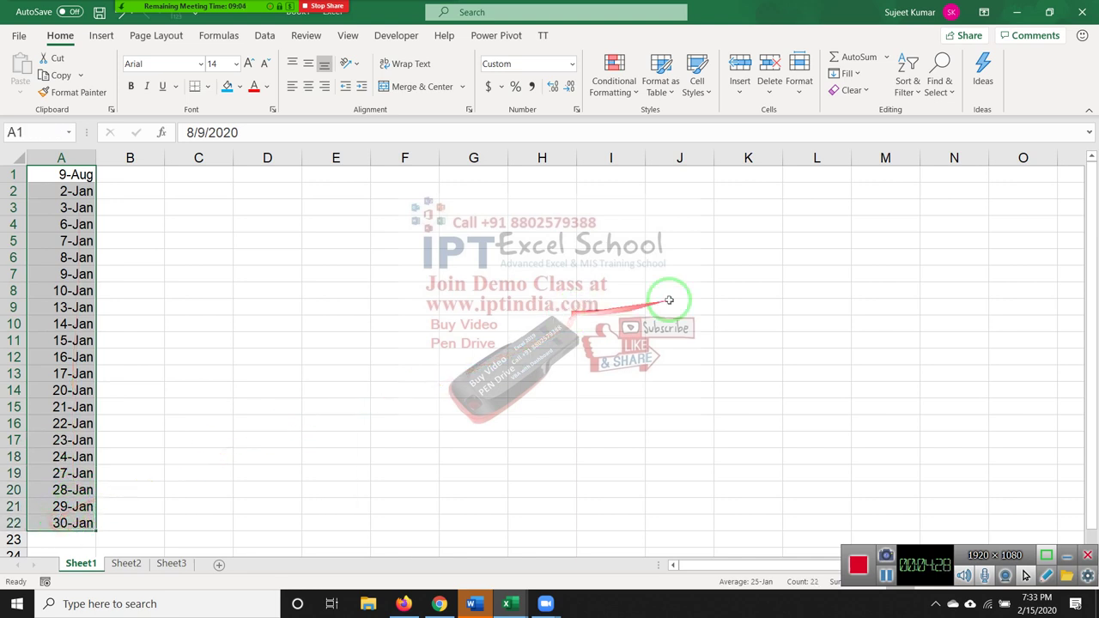
{"action": "left_click", "coordinate": [846, 73]}
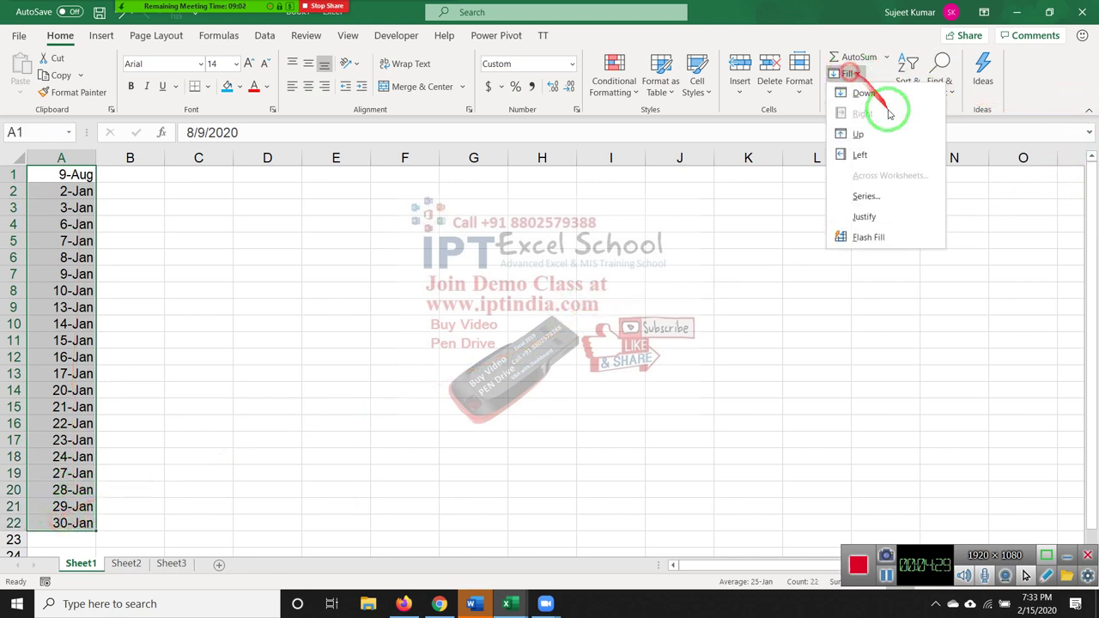
{"action": "left_click", "coordinate": [885, 194]}
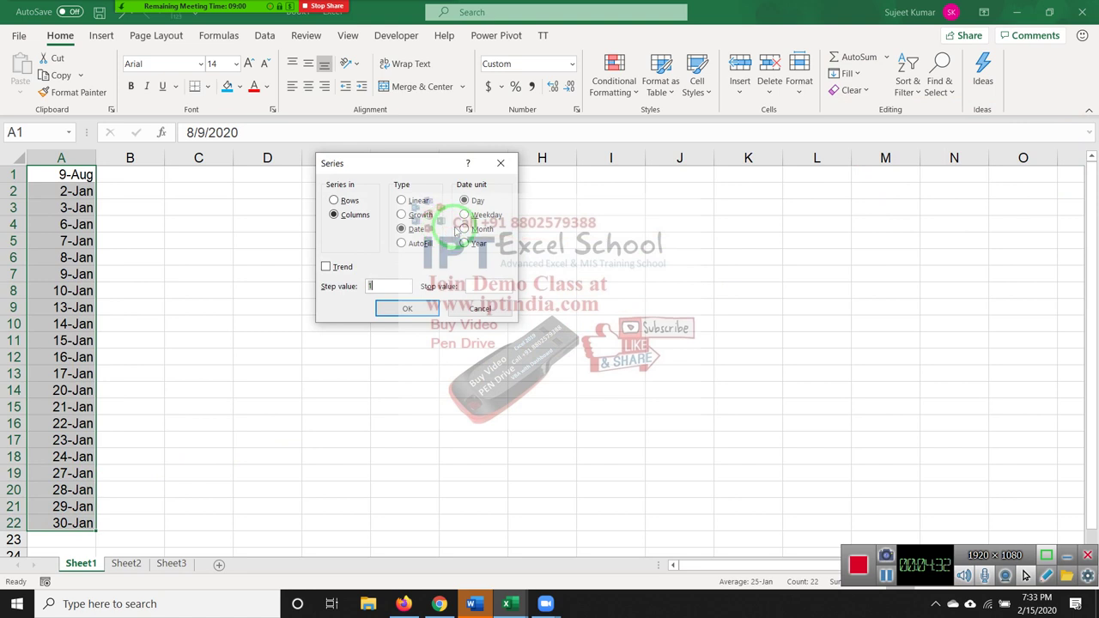
{"action": "left_click", "coordinate": [462, 228]}
{"action": "left_click", "coordinate": [407, 308]}
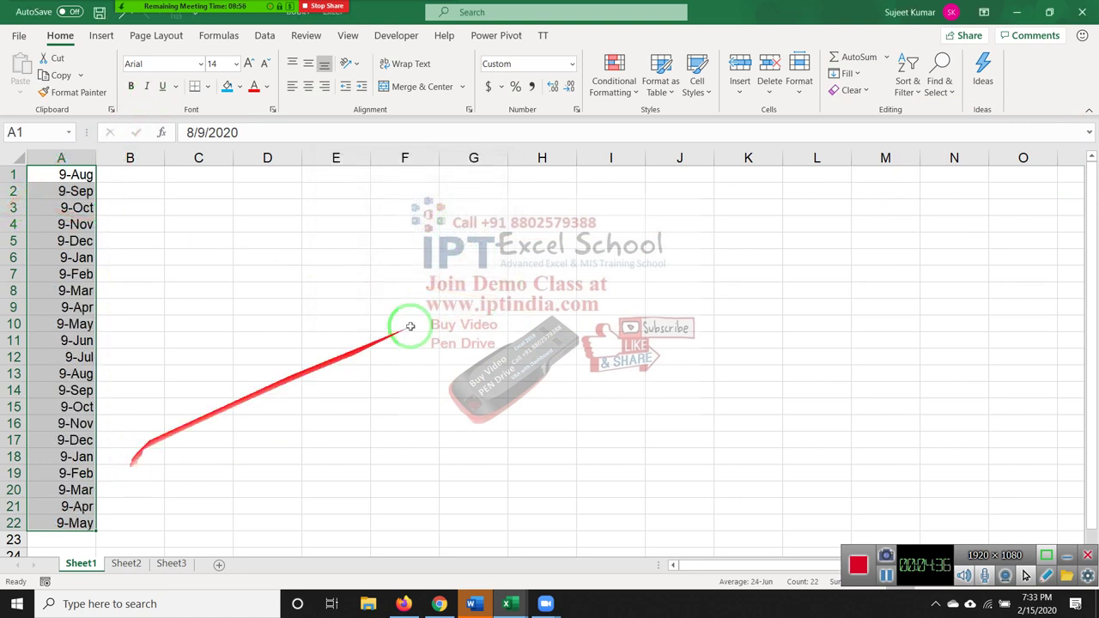
Add a new blank worksheet, Sheet4, to the workbook.
{"action": "left_click", "coordinate": [849, 74]}
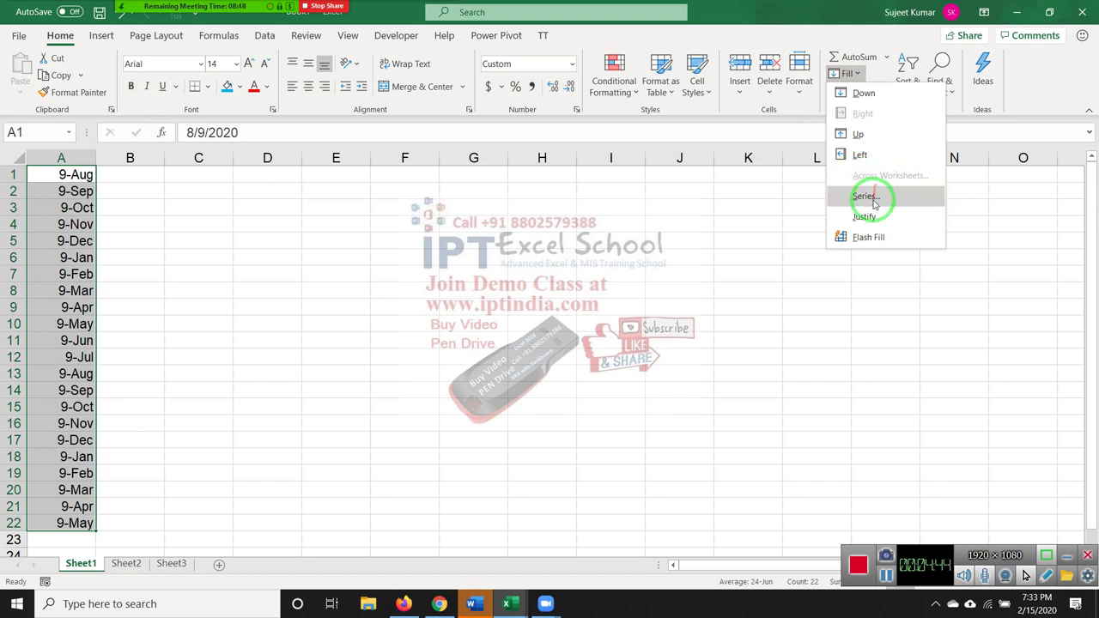
{"action": "left_click", "coordinate": [447, 373]}
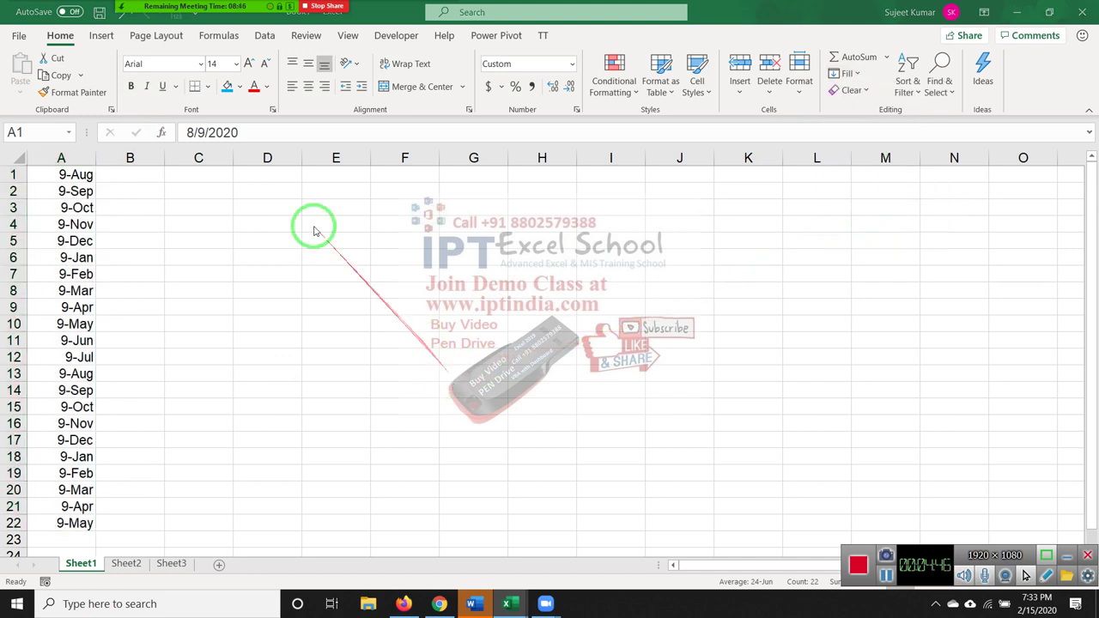
{"action": "left_click", "coordinate": [219, 564]}
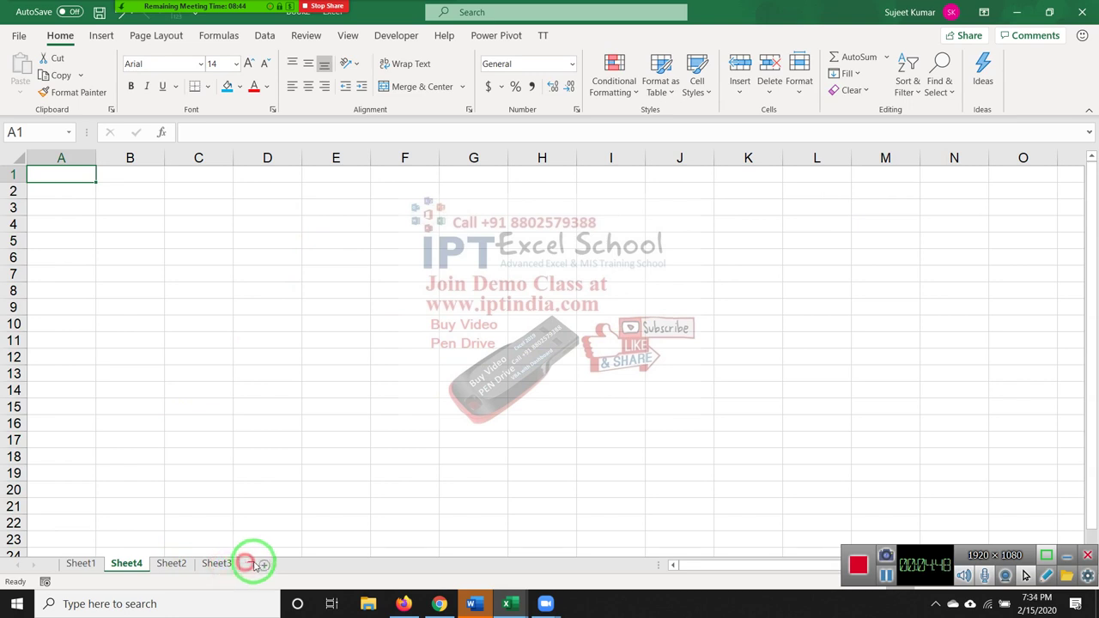
Add two more blank sheets and look through the sheet tabs, ending on Sheet1.
{"action": "left_click", "coordinate": [256, 565]}
{"action": "left_click", "coordinate": [308, 568]}
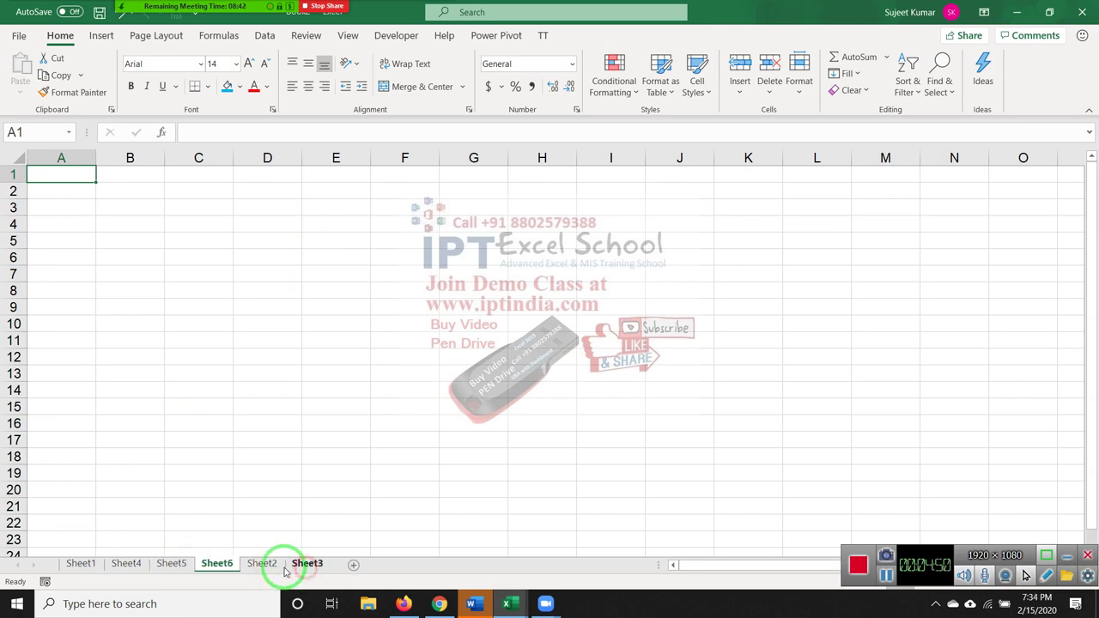
{"action": "left_click", "coordinate": [146, 565]}
{"action": "left_click", "coordinate": [171, 564]}
{"action": "left_click", "coordinate": [217, 564]}
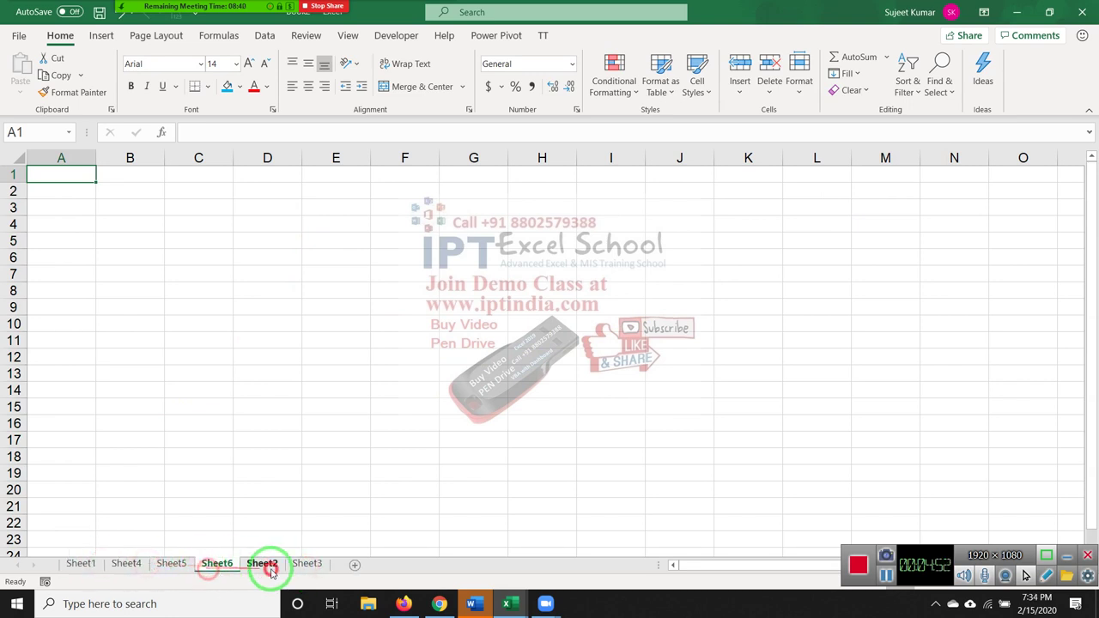
{"action": "left_click", "coordinate": [262, 564]}
{"action": "left_click", "coordinate": [305, 564]}
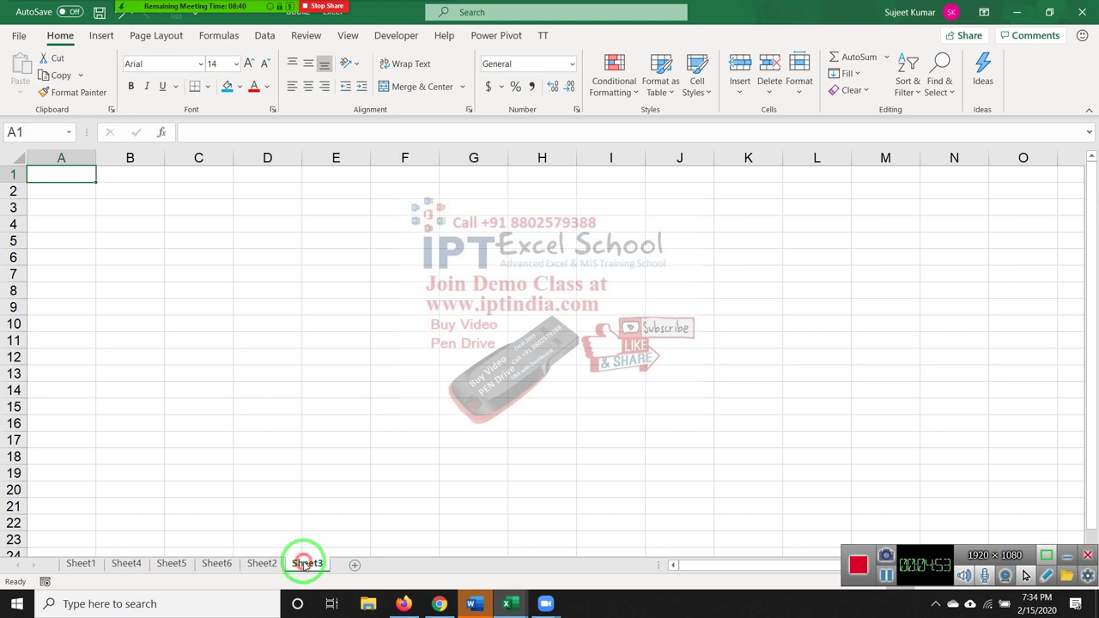
{"action": "left_click", "coordinate": [81, 564]}
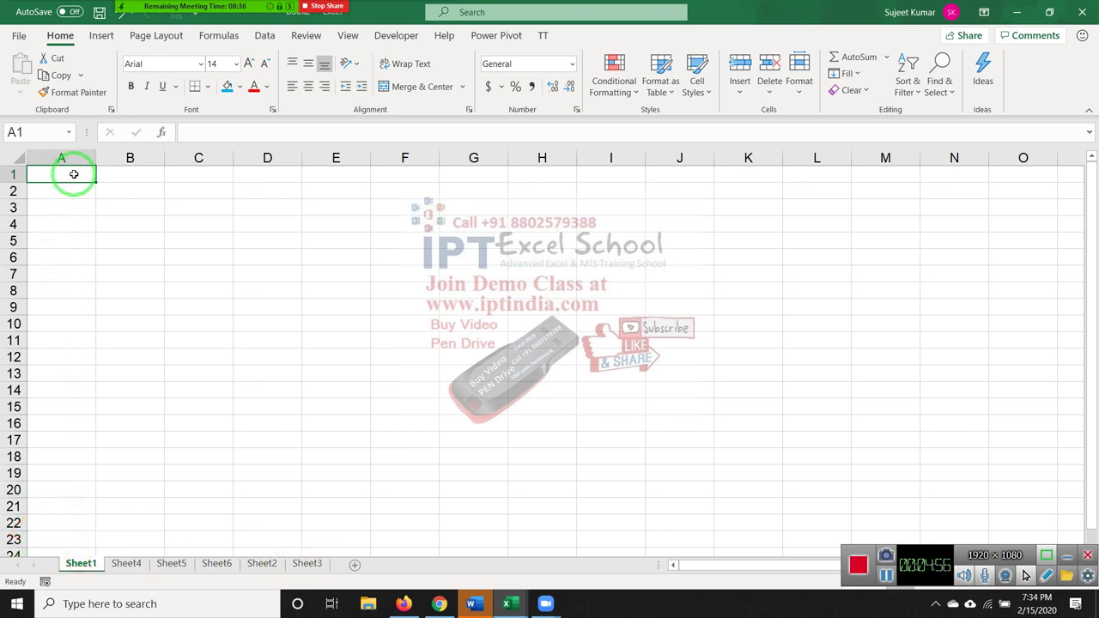
Enter Date in A1 and 1-Jan in B1 of Sheet1, then copy A1:B1.
{"action": "type", "text": "Date"}
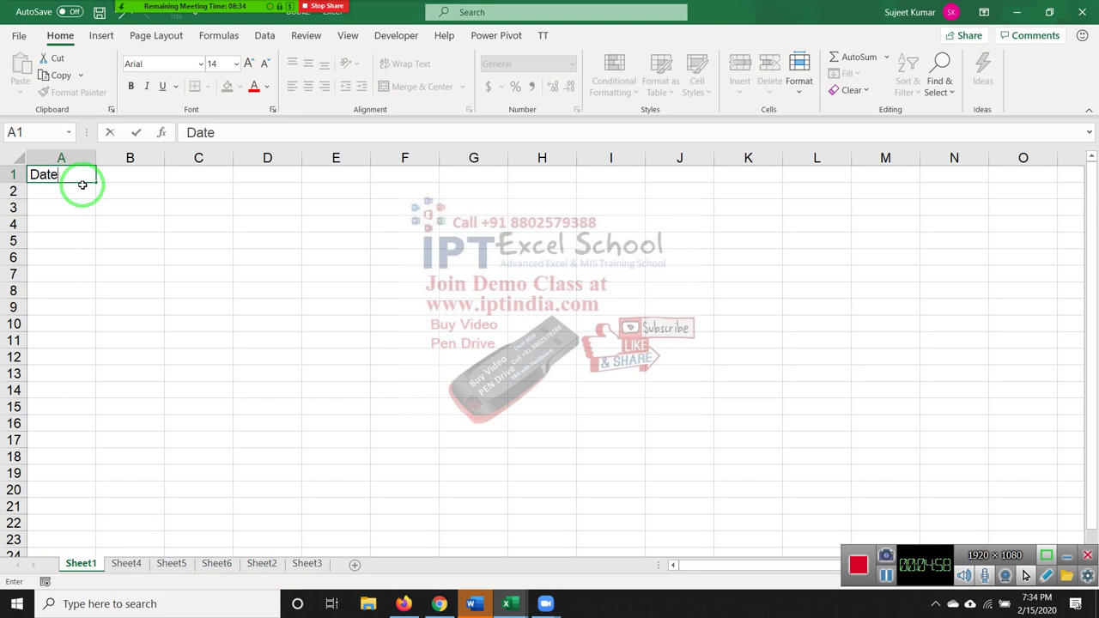
{"action": "key", "text": "Tab"}
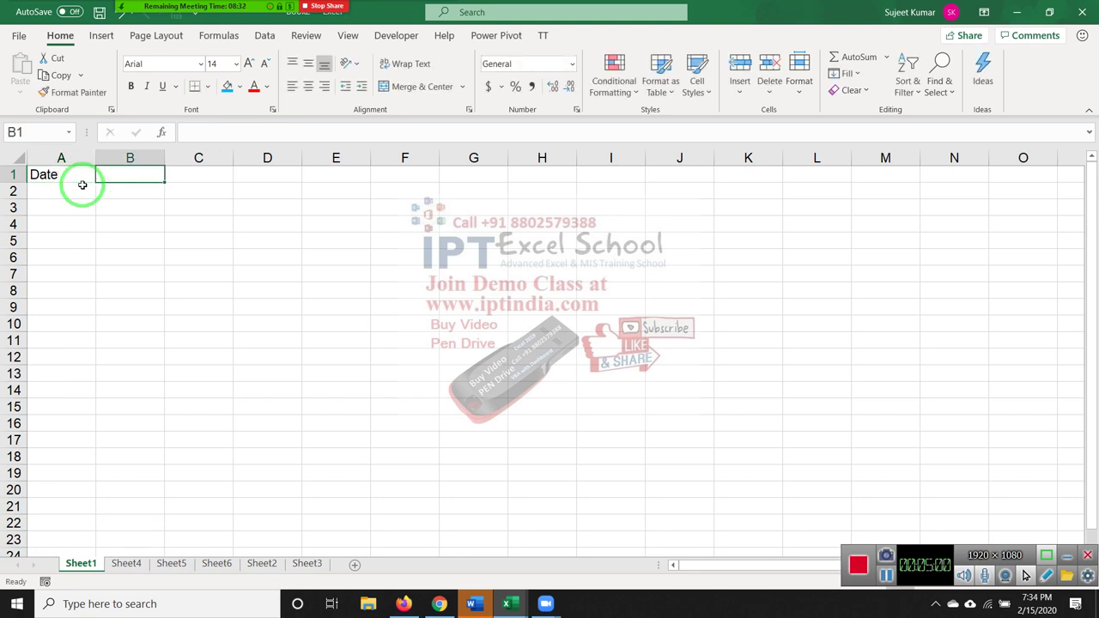
{"action": "type", "text": "1-Jan"}
{"action": "key", "text": "Return"}
{"action": "key", "text": "Up"}
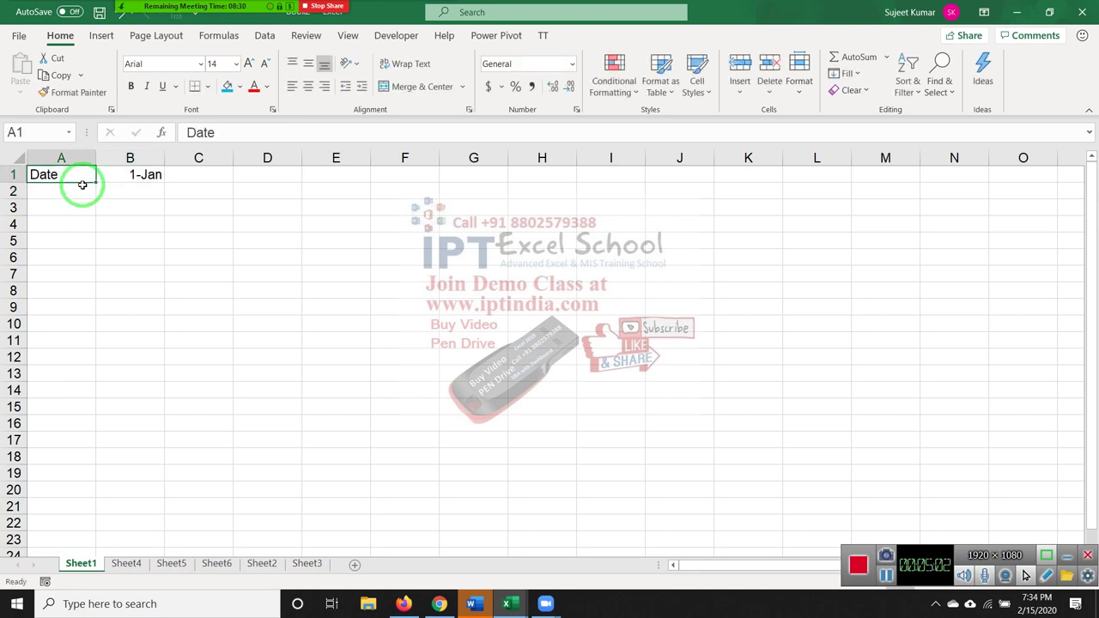
{"action": "key", "text": "shift+Right"}
{"action": "key", "text": "ctrl+c"}
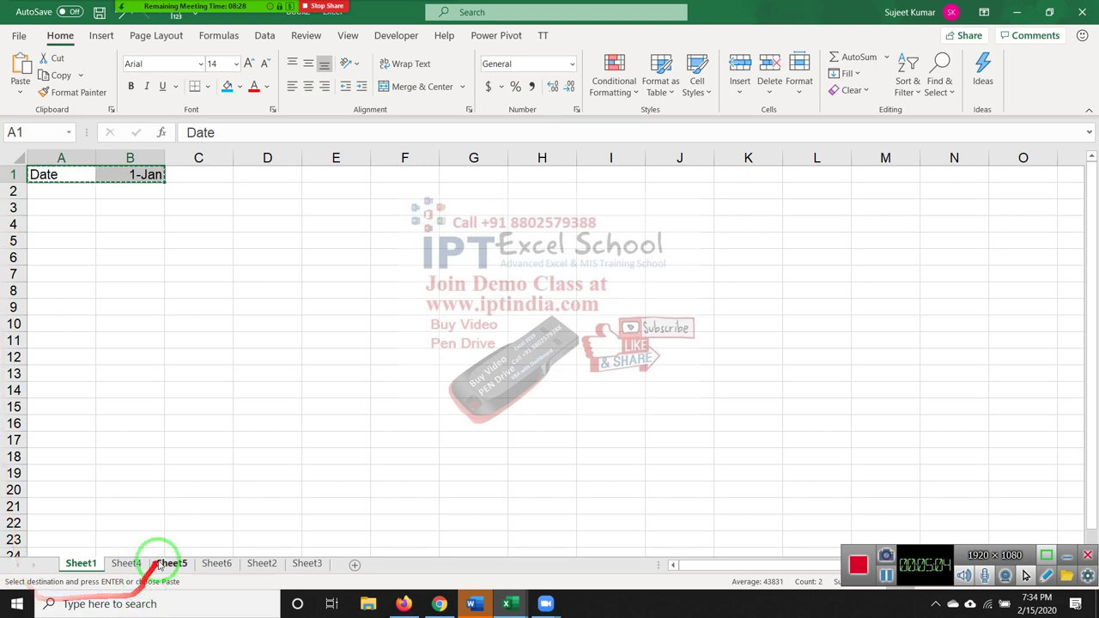
{"action": "left_click", "coordinate": [129, 563]}
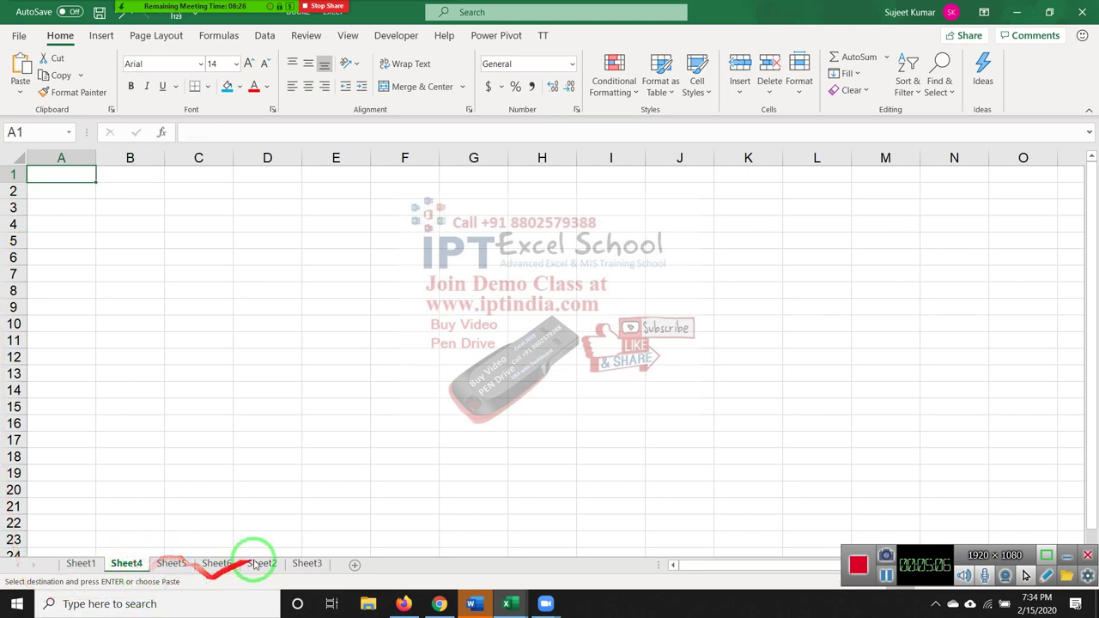
Group Sheet4 through Sheet3 and paste the Date and 1-Jan headings into all of them.
{"action": "left_click", "coordinate": [313, 567], "text": "ctrl"}
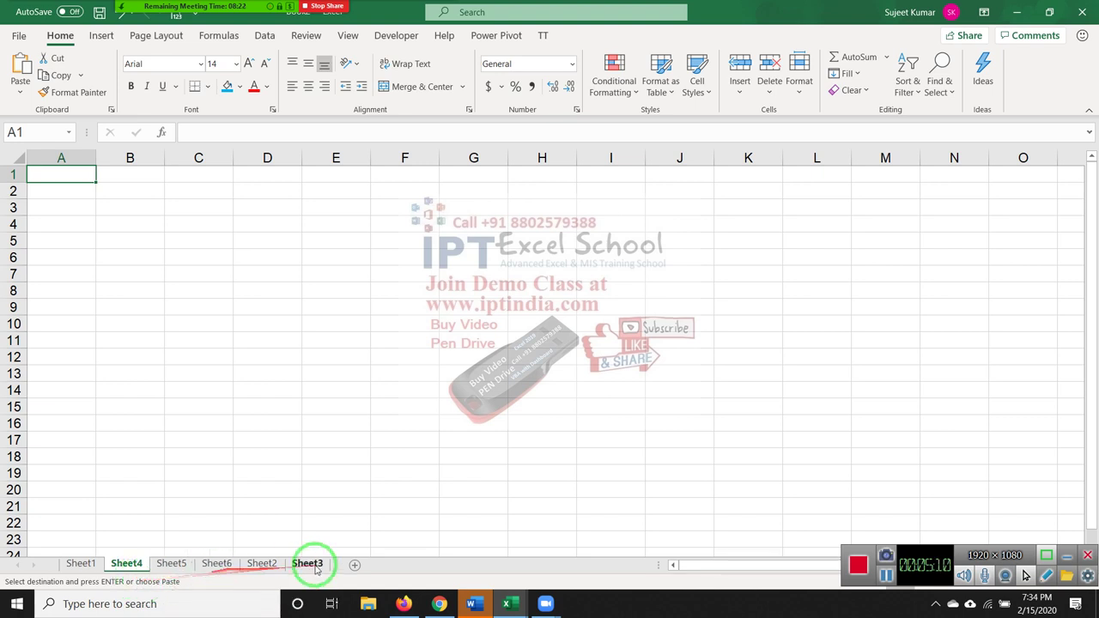
{"action": "left_click", "coordinate": [315, 568], "text": "shift"}
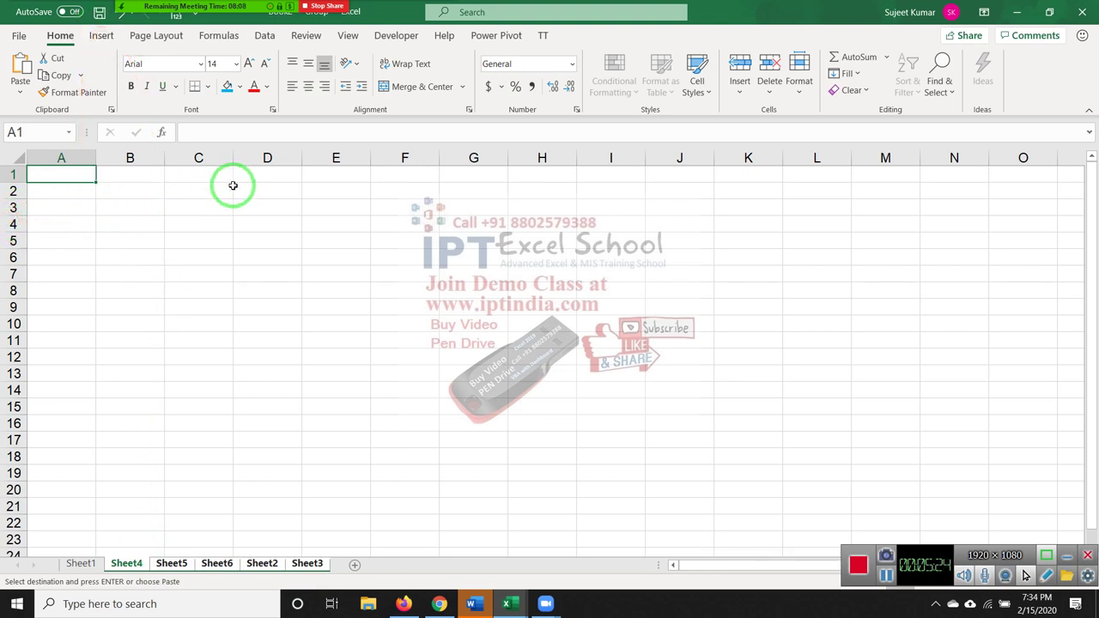
{"action": "key", "text": "ctrl+v"}
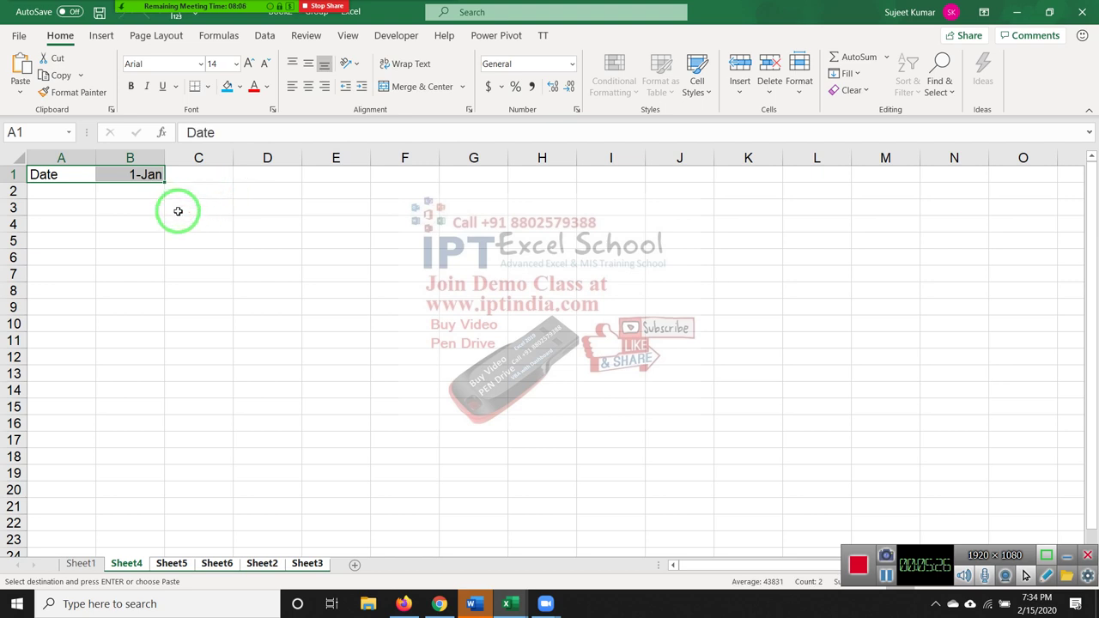
{"action": "left_click", "coordinate": [217, 563], "text": "shift"}
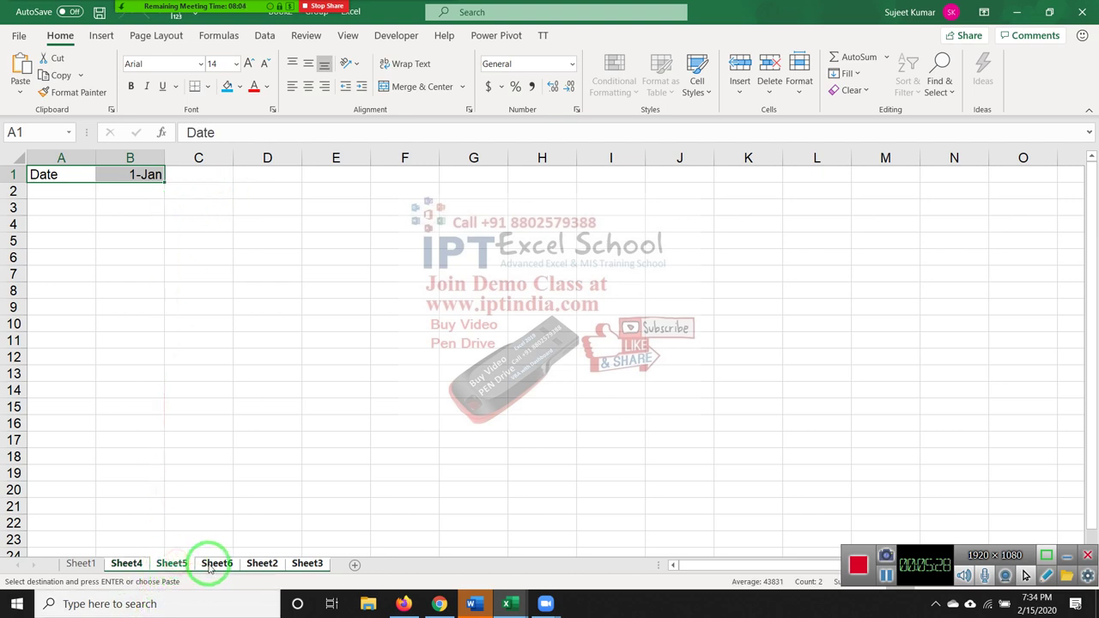
{"action": "left_click", "coordinate": [301, 563], "text": "shift"}
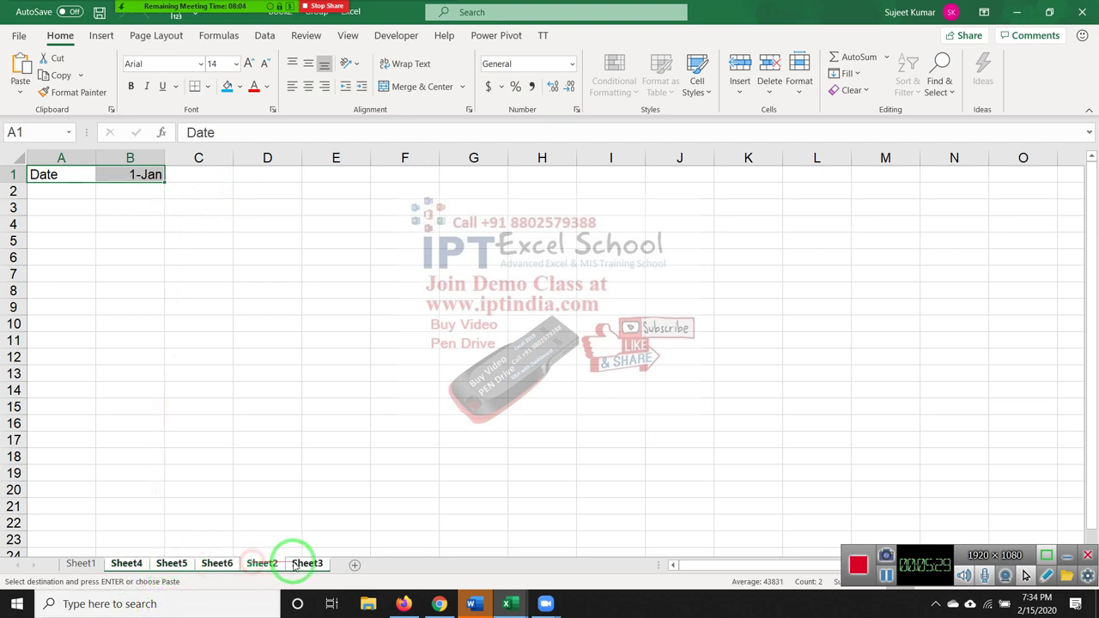
On Sheet1, enter Time in A4 and the current time, 7:34 PM, in B4.
{"action": "left_click", "coordinate": [95, 563]}
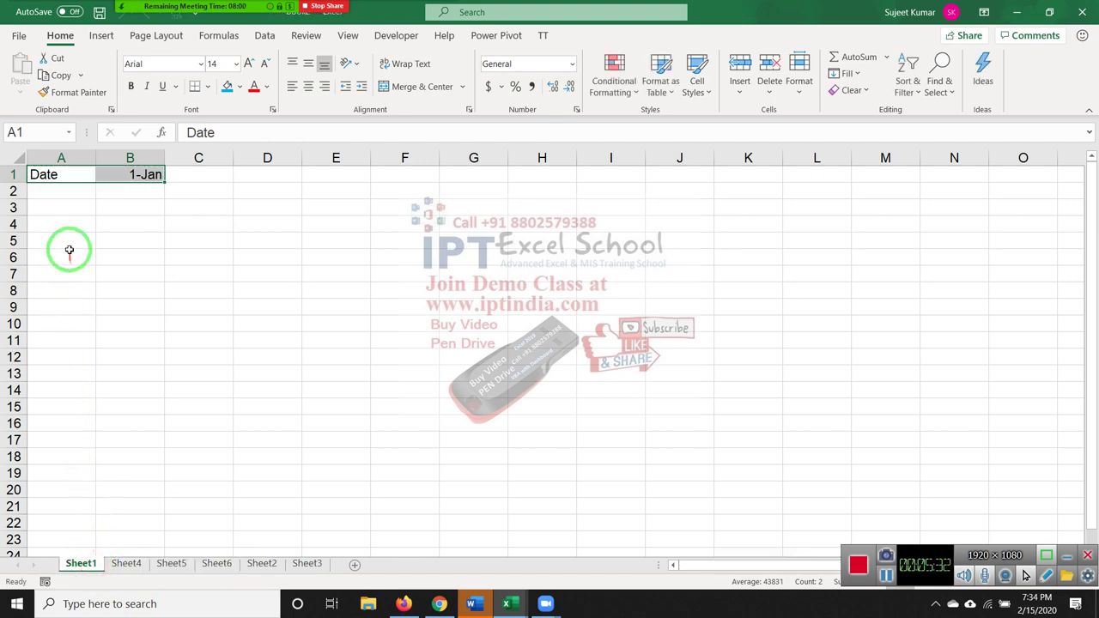
{"action": "left_click", "coordinate": [63, 225]}
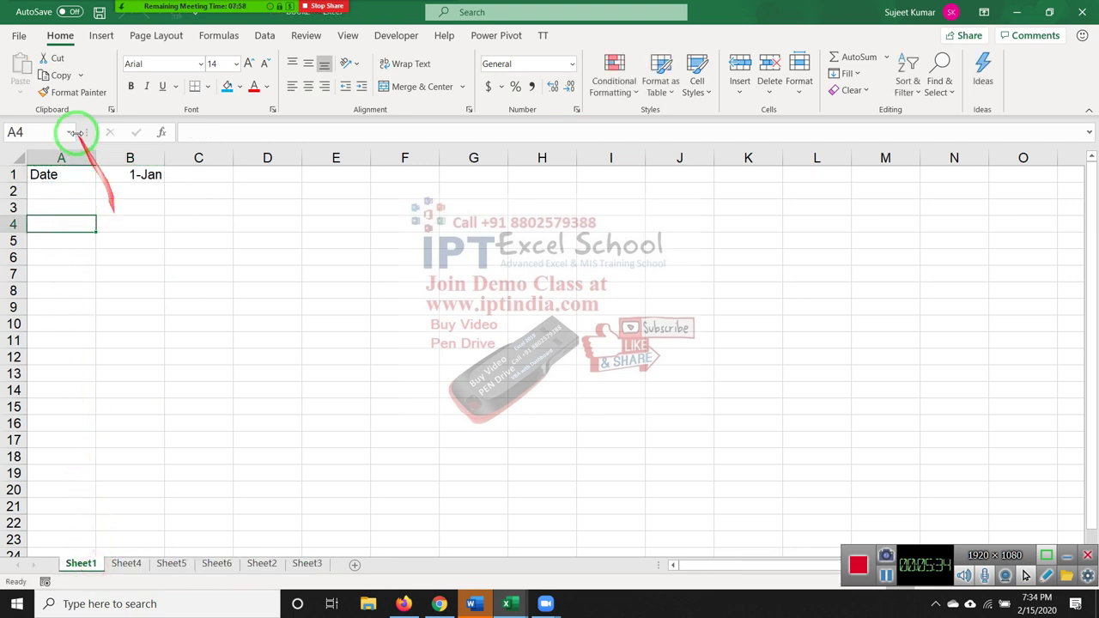
{"action": "type", "text": "Time"}
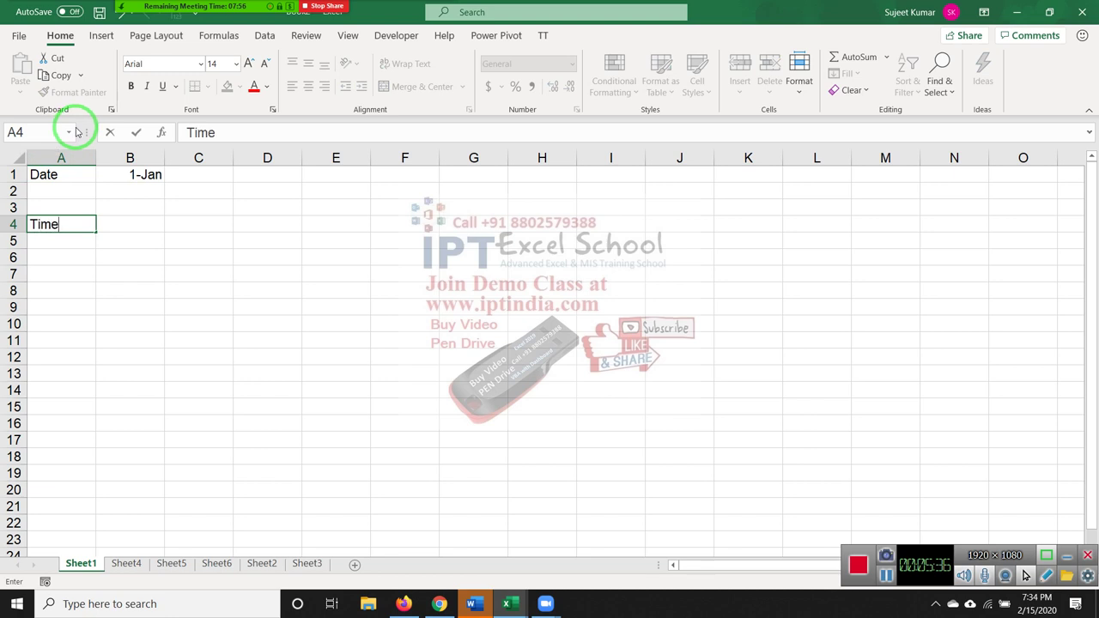
{"action": "key", "text": "Tab"}
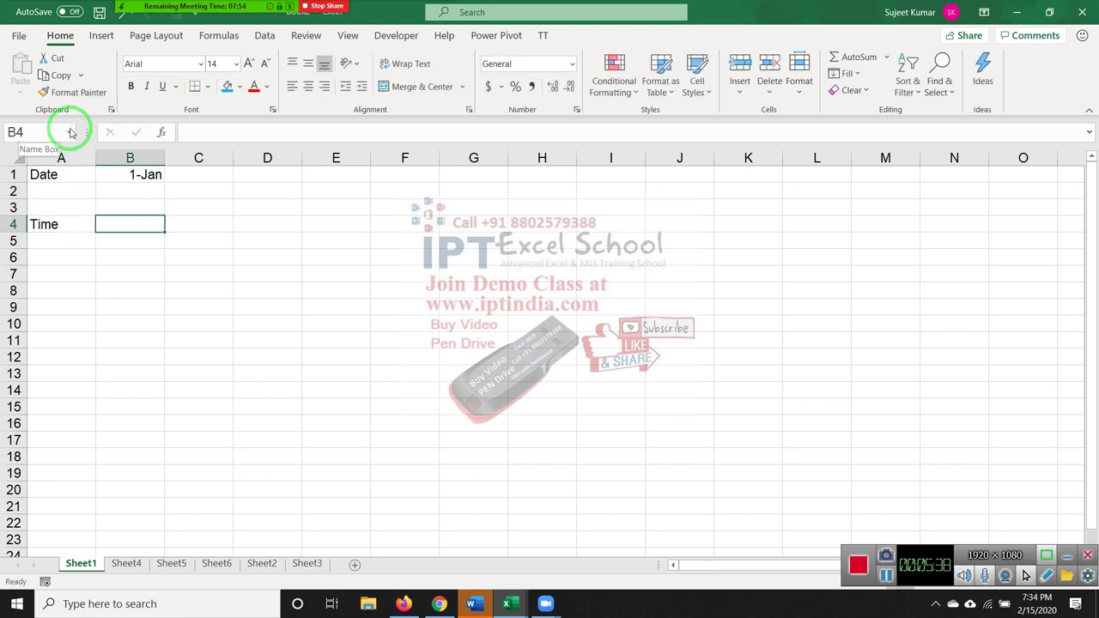
{"action": "key", "text": "ctrl+shift+semicolon"}
{"action": "key", "text": "shift+Tab"}
Shade A4:B4 blue with All Borders, then group all the sheets.
{"action": "key", "text": "shift+Right"}
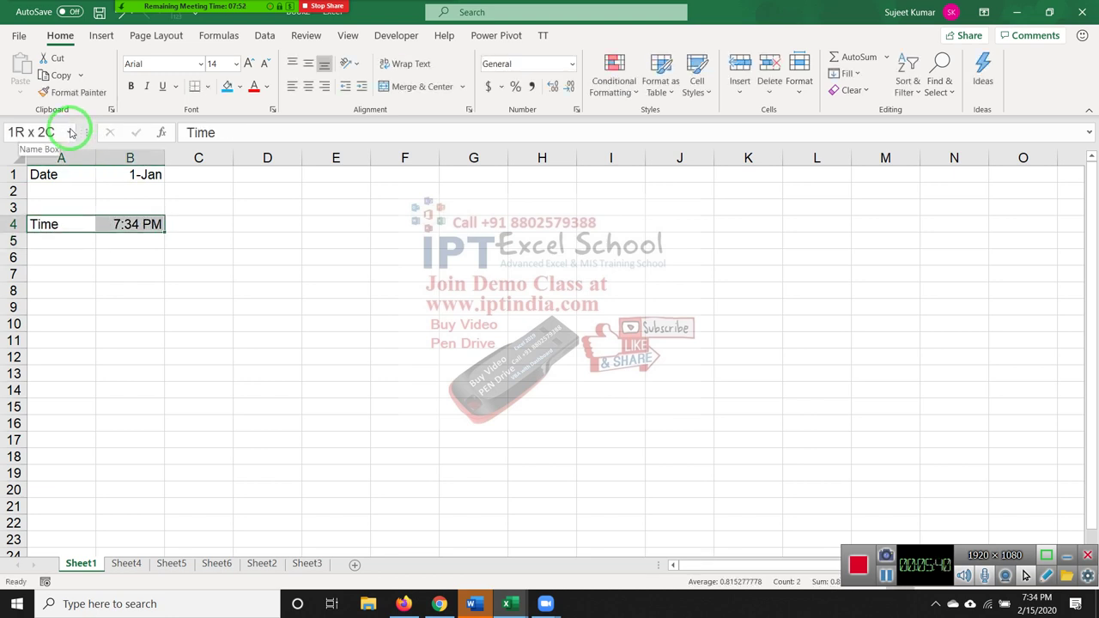
{"action": "left_click", "coordinate": [227, 86]}
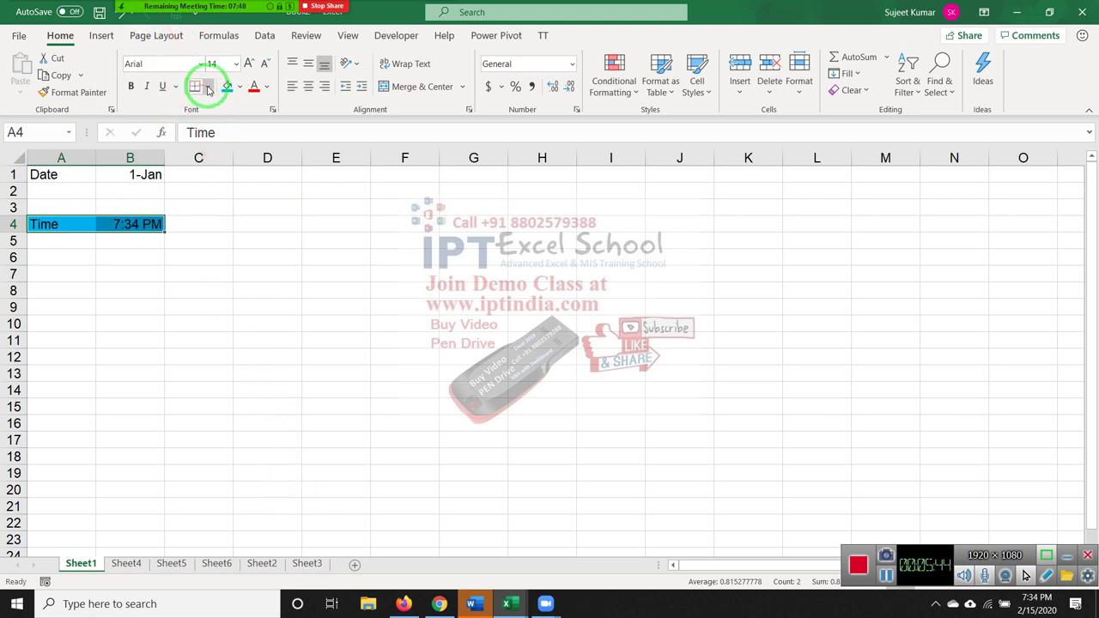
{"action": "left_click", "coordinate": [209, 88]}
{"action": "left_click", "coordinate": [215, 230]}
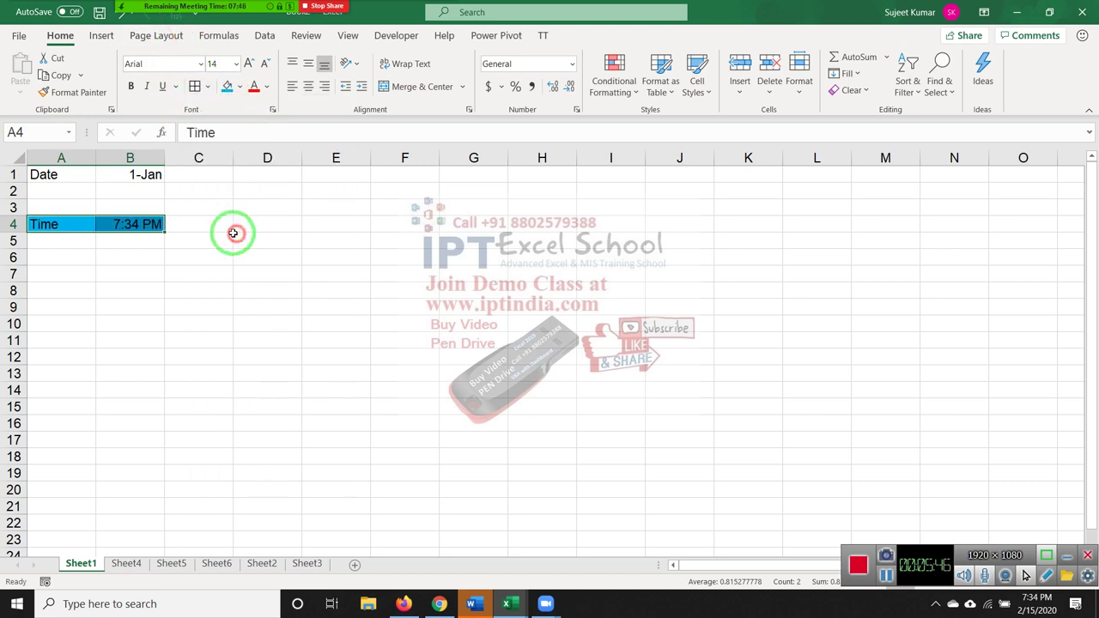
{"action": "left_click", "coordinate": [314, 565], "text": "shift"}
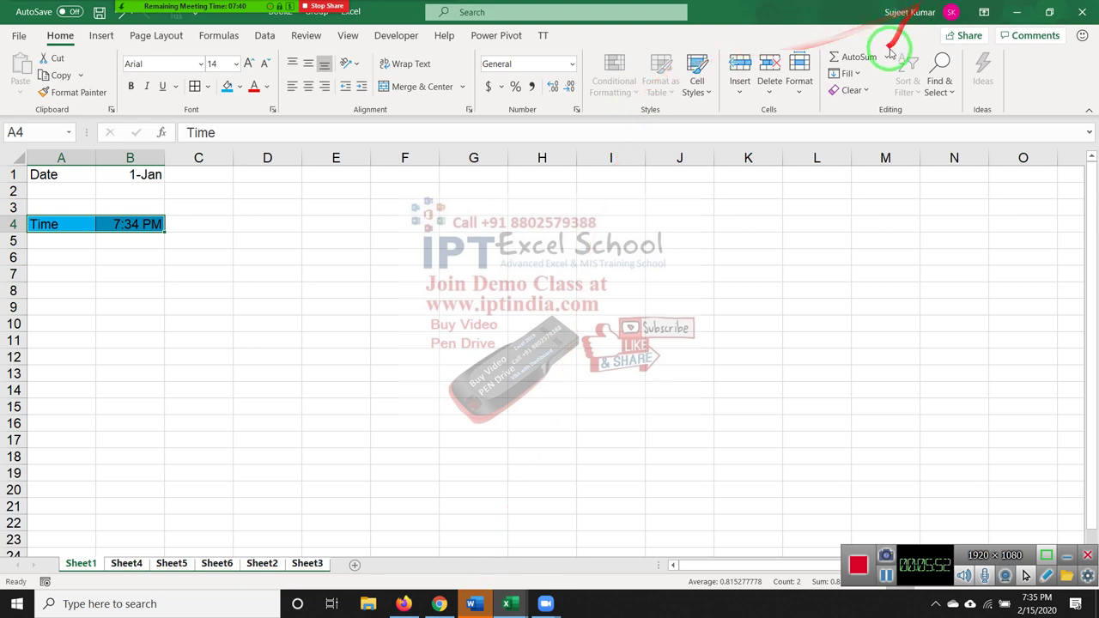
Fill the Time row across the grouped worksheets with Formats only.
{"action": "left_click", "coordinate": [848, 74]}
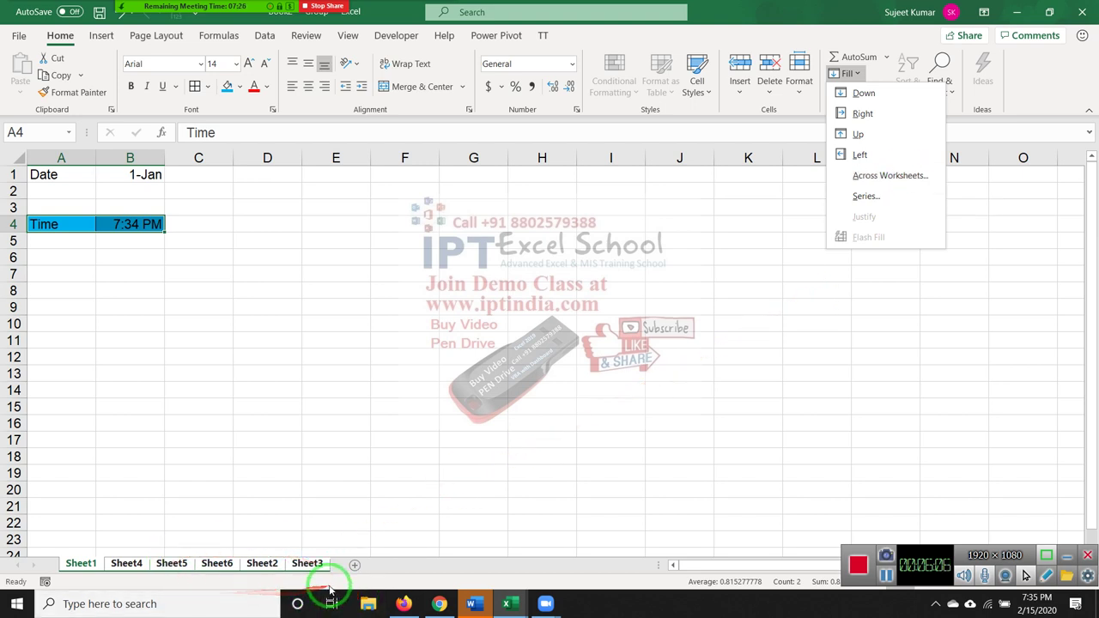
{"action": "left_click", "coordinate": [910, 174]}
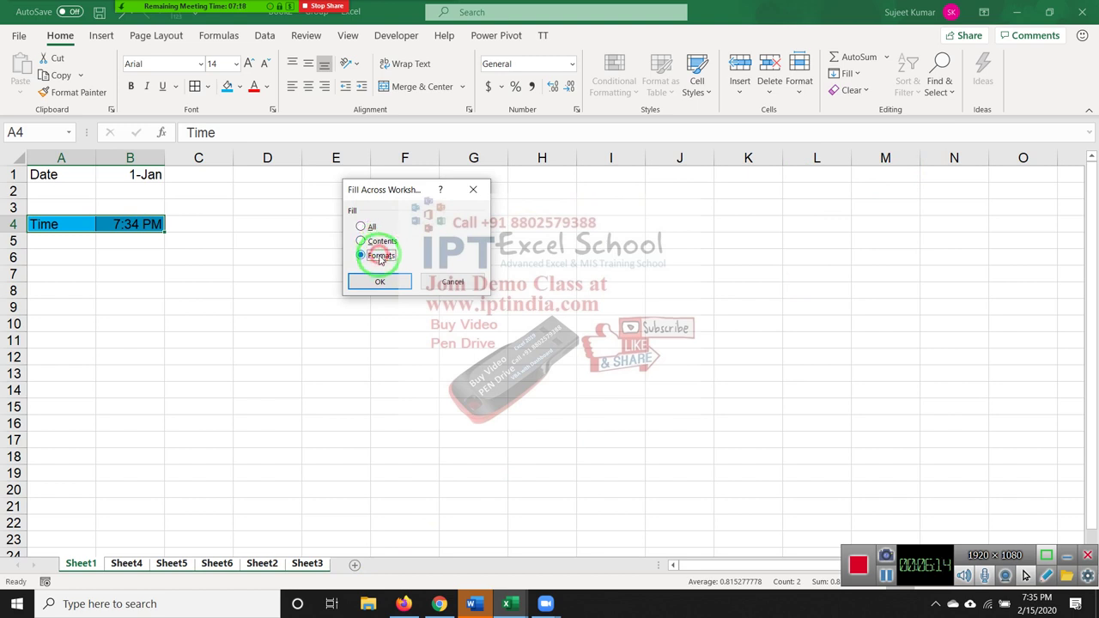
{"action": "left_click", "coordinate": [380, 281]}
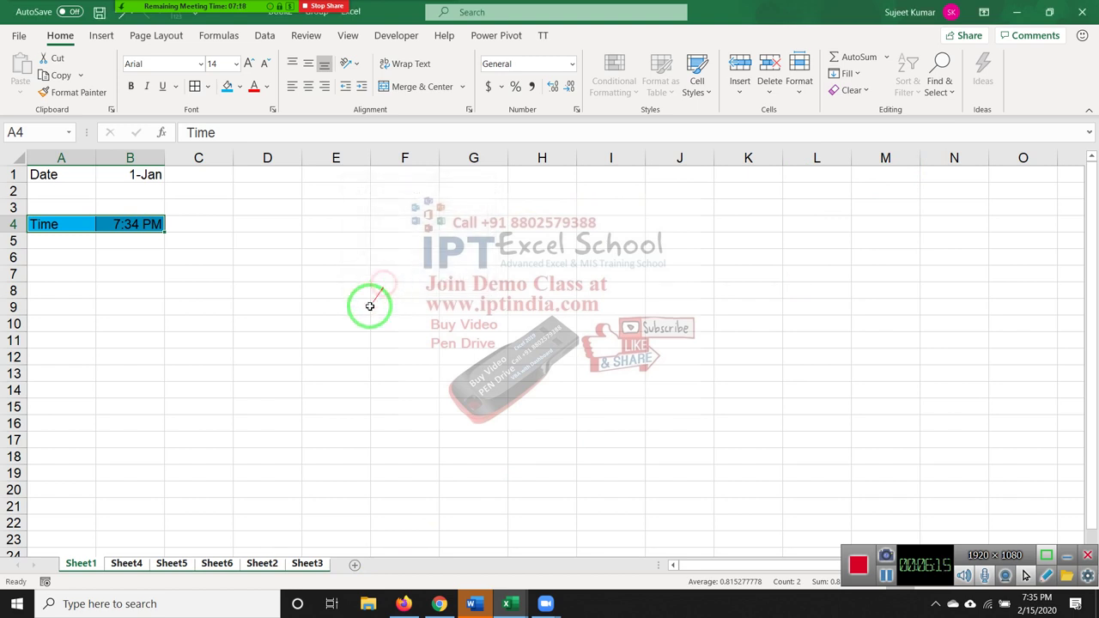
Check Sheet4, Sheet5, Sheet6, Sheet2 and Sheet3 for the copied blue formatting, then return to Sheet1.
{"action": "left_click", "coordinate": [145, 566]}
{"action": "left_click", "coordinate": [176, 565]}
{"action": "left_click", "coordinate": [219, 564]}
{"action": "left_click", "coordinate": [258, 564]}
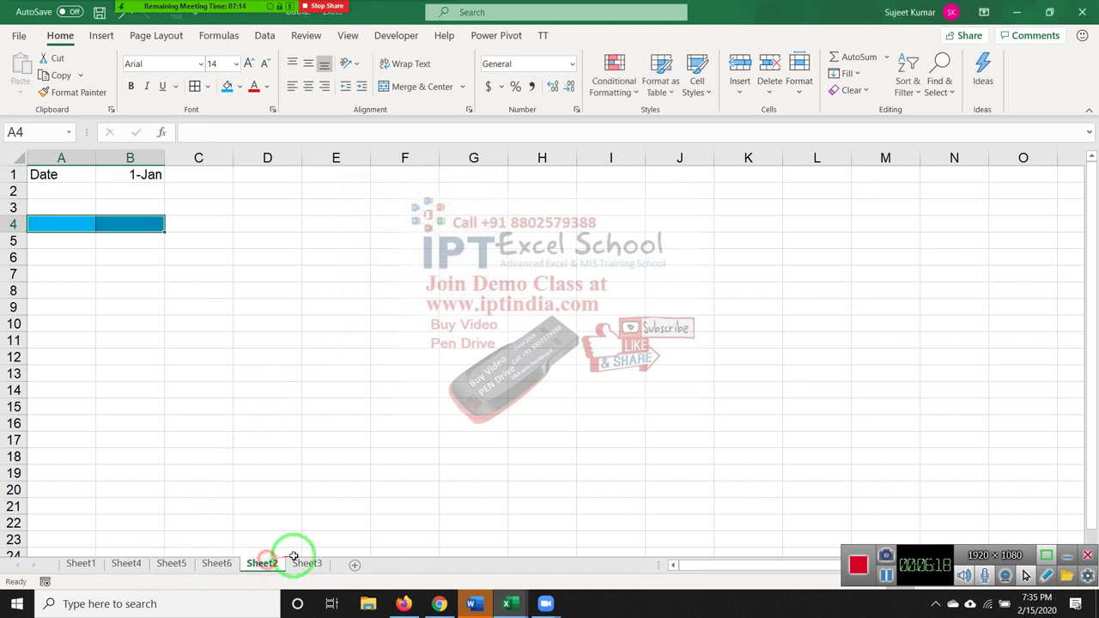
{"action": "left_click", "coordinate": [293, 554]}
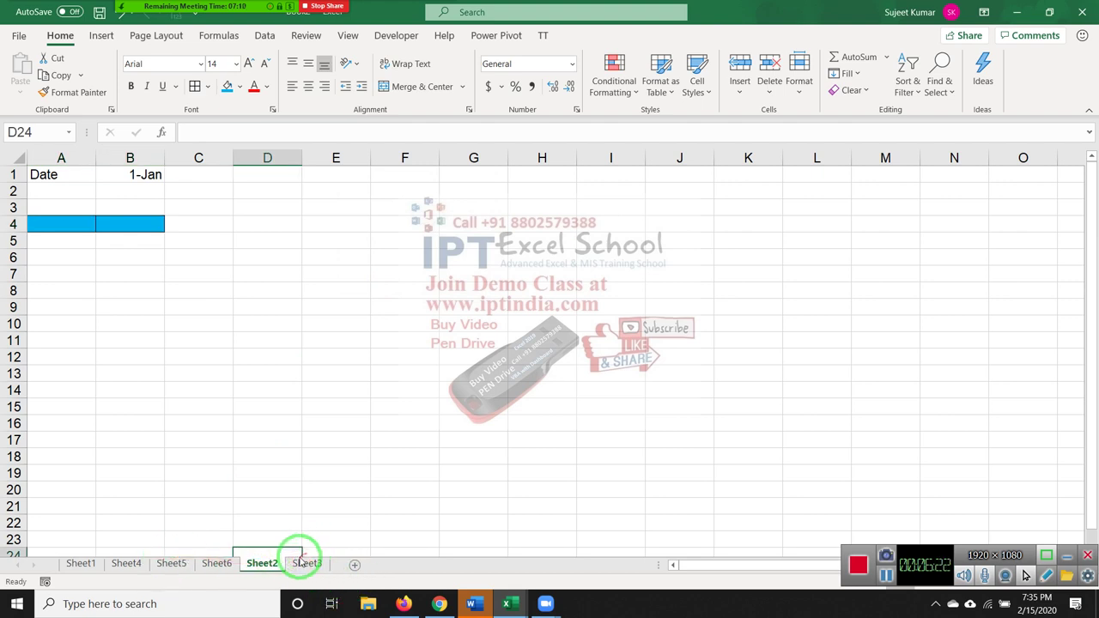
{"action": "left_click", "coordinate": [302, 563]}
{"action": "left_click", "coordinate": [83, 565], "text": "ctrl"}
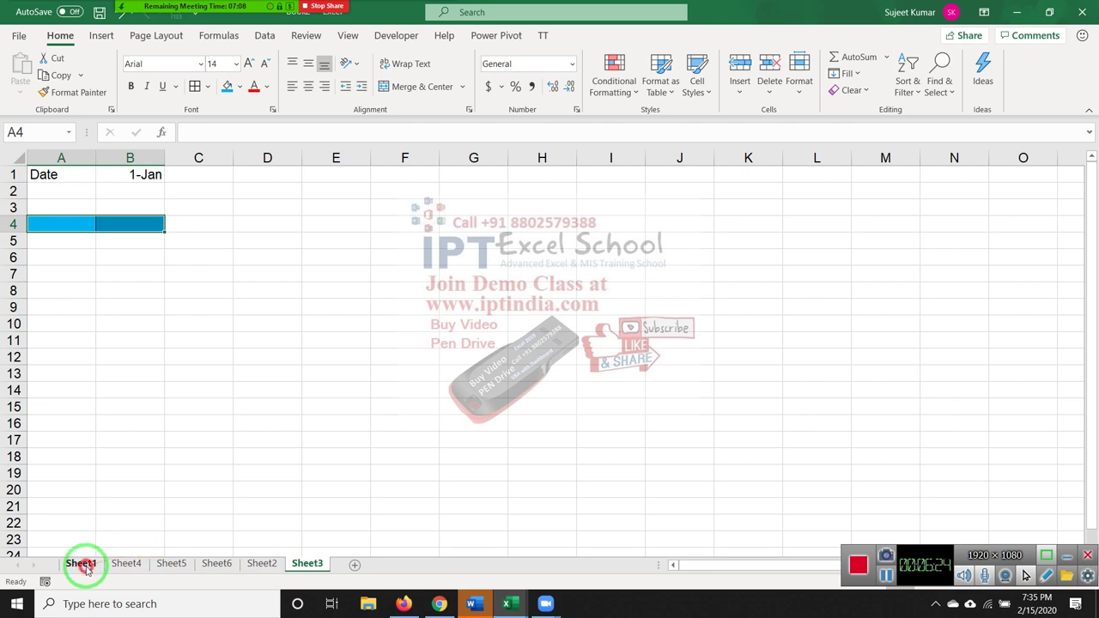
{"action": "left_click", "coordinate": [83, 565]}
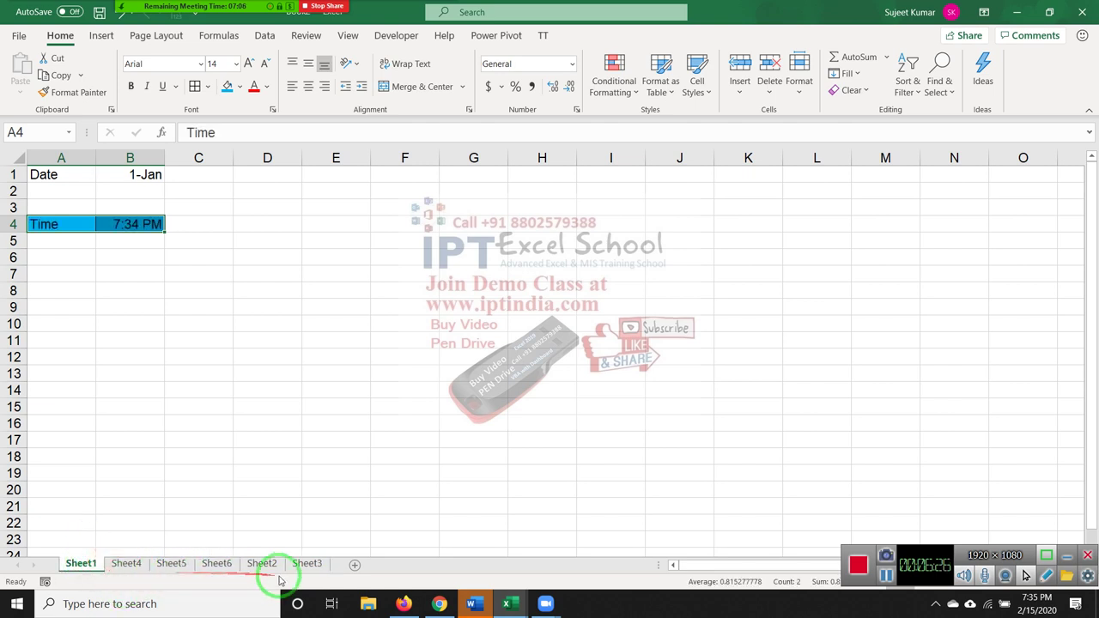
Group Sheet1 with Sheet6, Sheet4 and Sheet3.
{"action": "left_click", "coordinate": [220, 565], "text": "ctrl"}
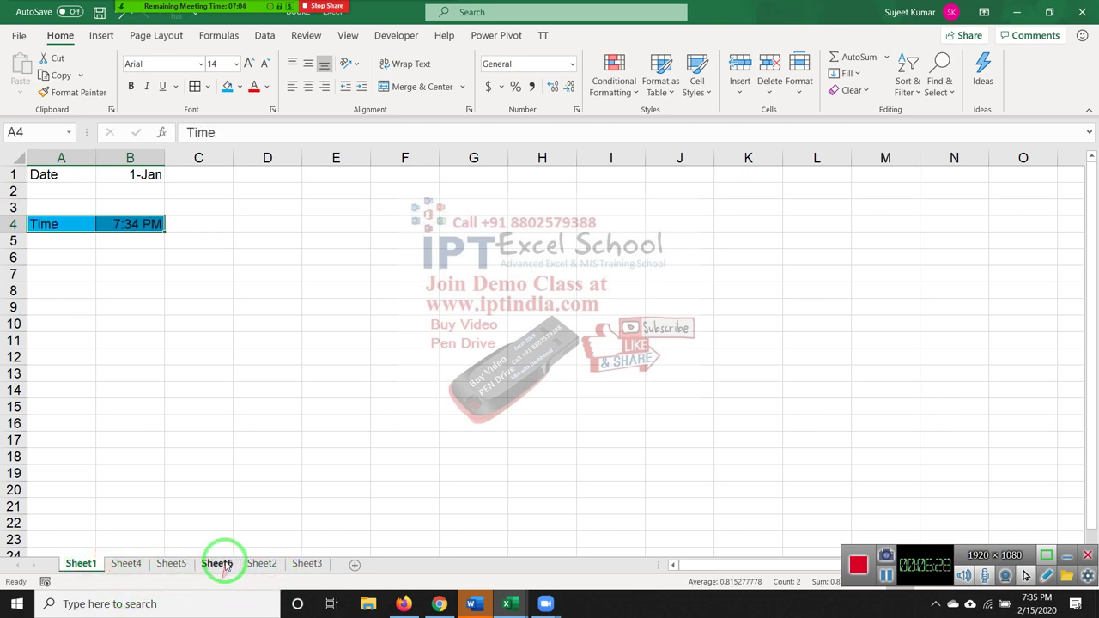
{"action": "left_click", "coordinate": [126, 563], "text": "ctrl"}
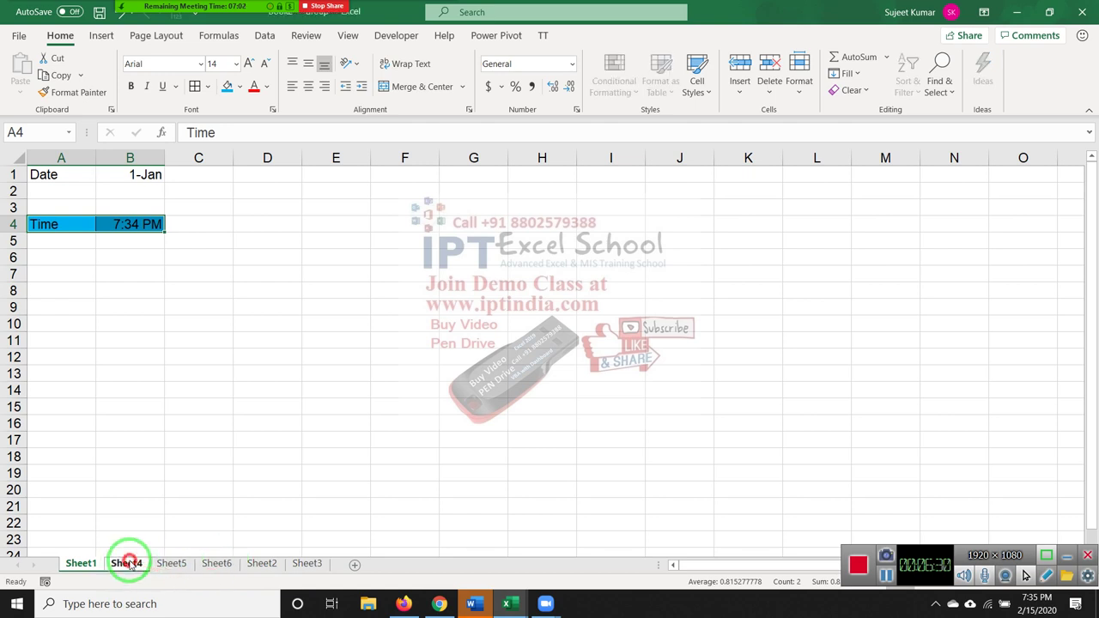
{"action": "left_click", "coordinate": [307, 563], "text": "ctrl"}
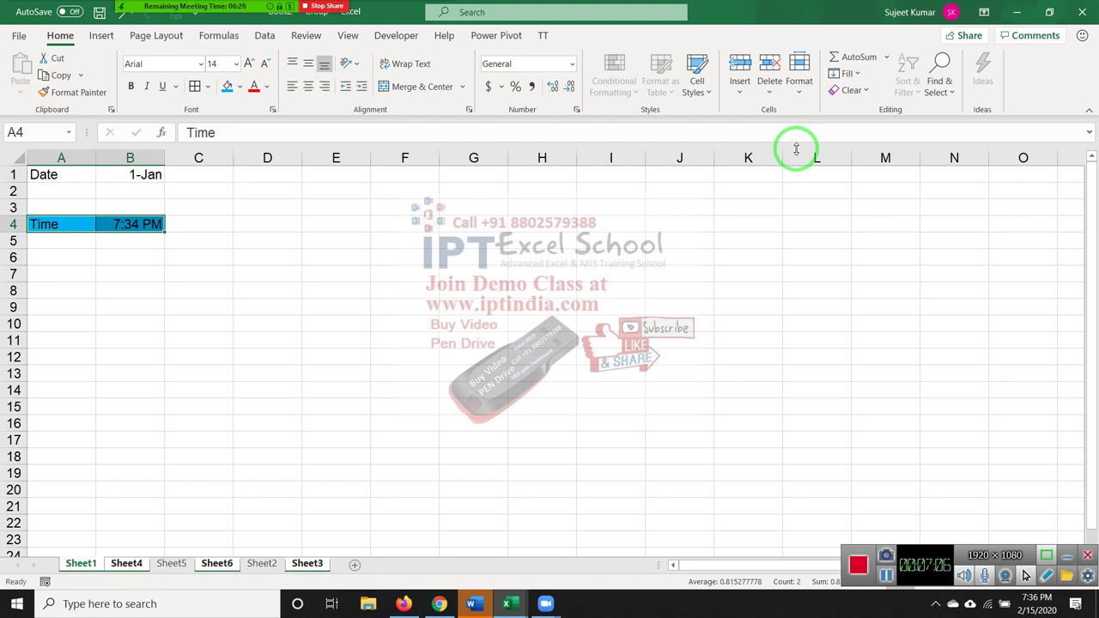
Rename the first sheet to Day.
{"action": "left_click", "coordinate": [354, 565]}
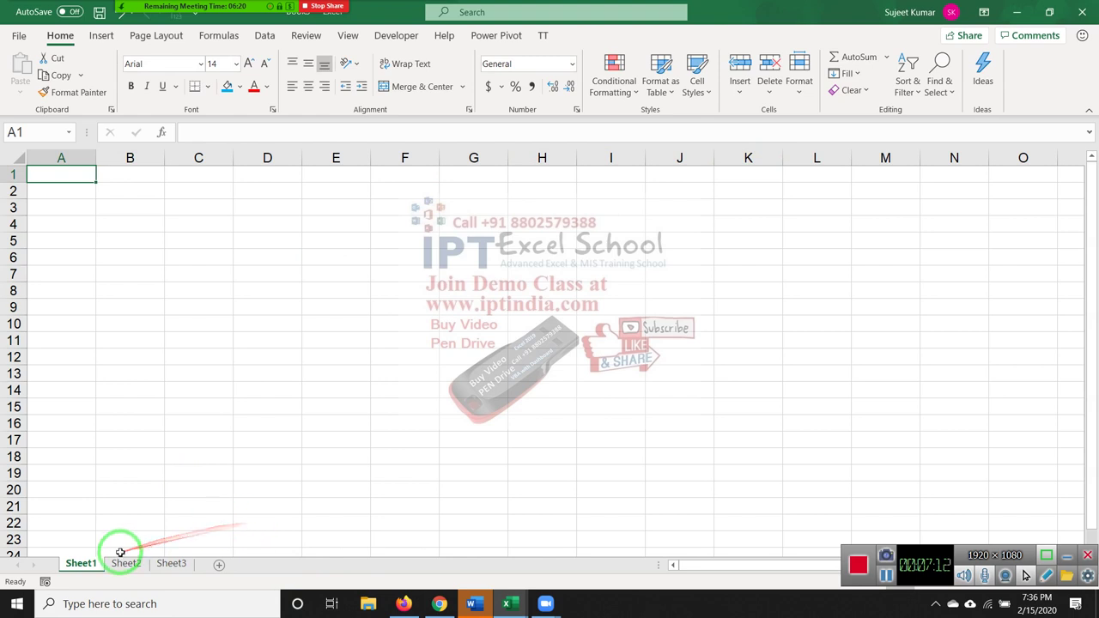
{"action": "left_click", "coordinate": [89, 565]}
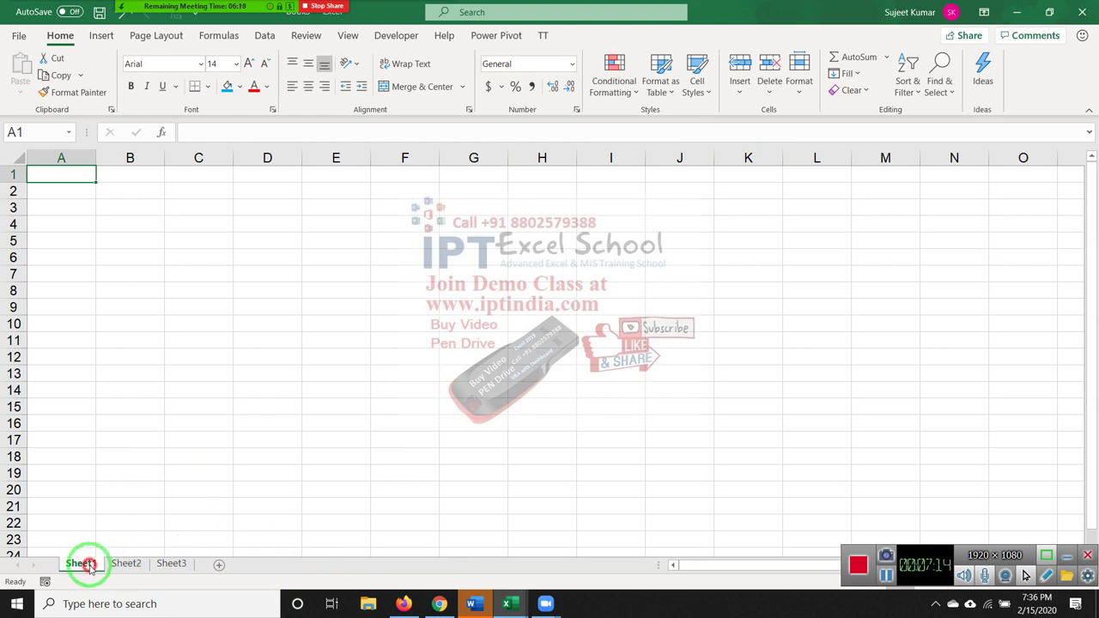
{"action": "left_click_drag", "start_coordinate": [89, 567], "coordinate": [86, 560]}
{"action": "type", "text": "Da"}
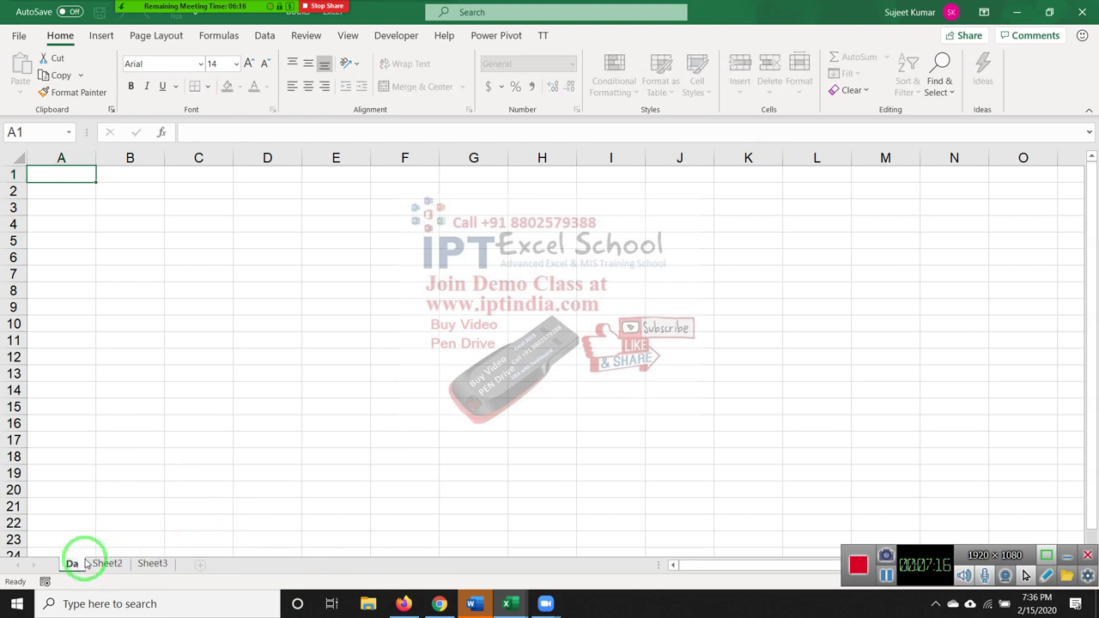
{"action": "type", "text": "y"}
{"action": "left_click", "coordinate": [101, 505]}
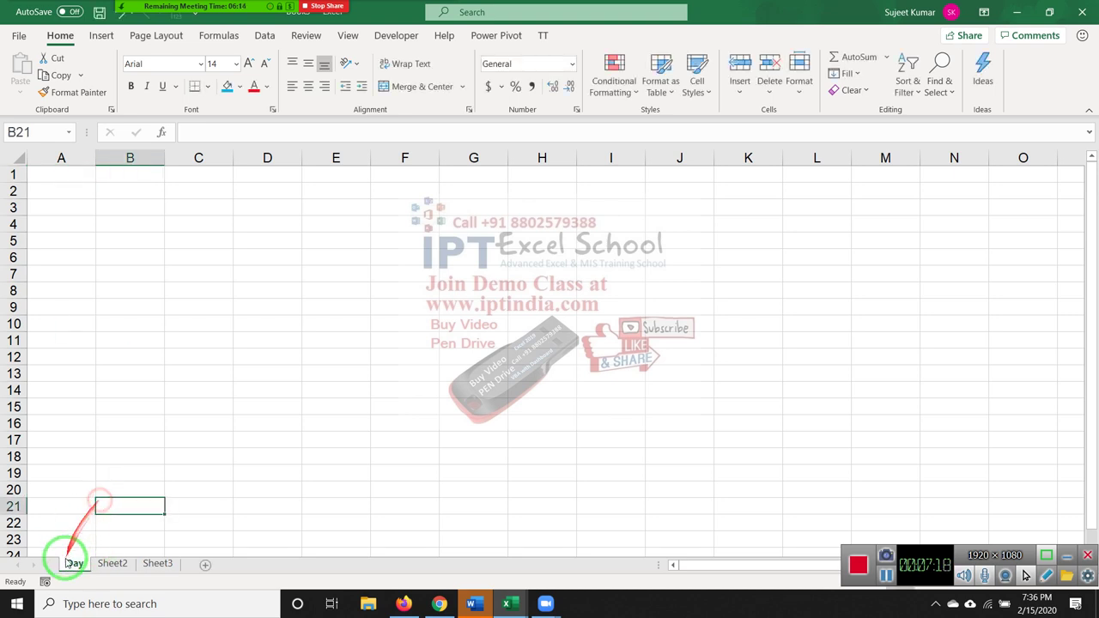
Copy the Day sheet into Day (2) through Day (6) and experiment with grouping the copies.
{"action": "left_click_drag", "start_coordinate": [73, 565], "coordinate": [294, 564]}
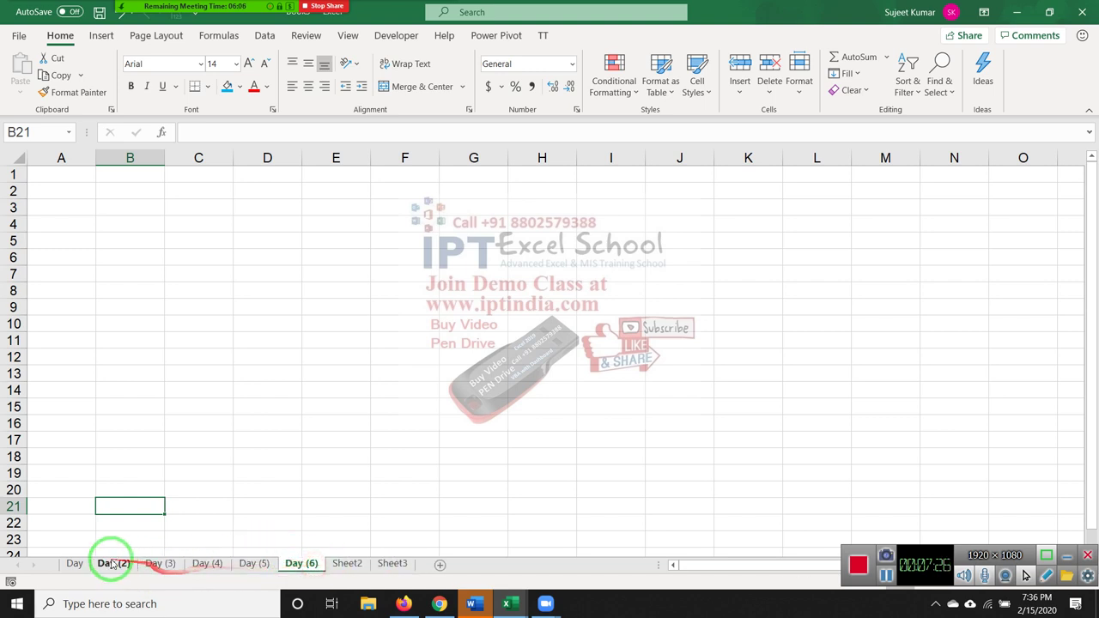
{"action": "left_click", "coordinate": [84, 564], "text": "shift"}
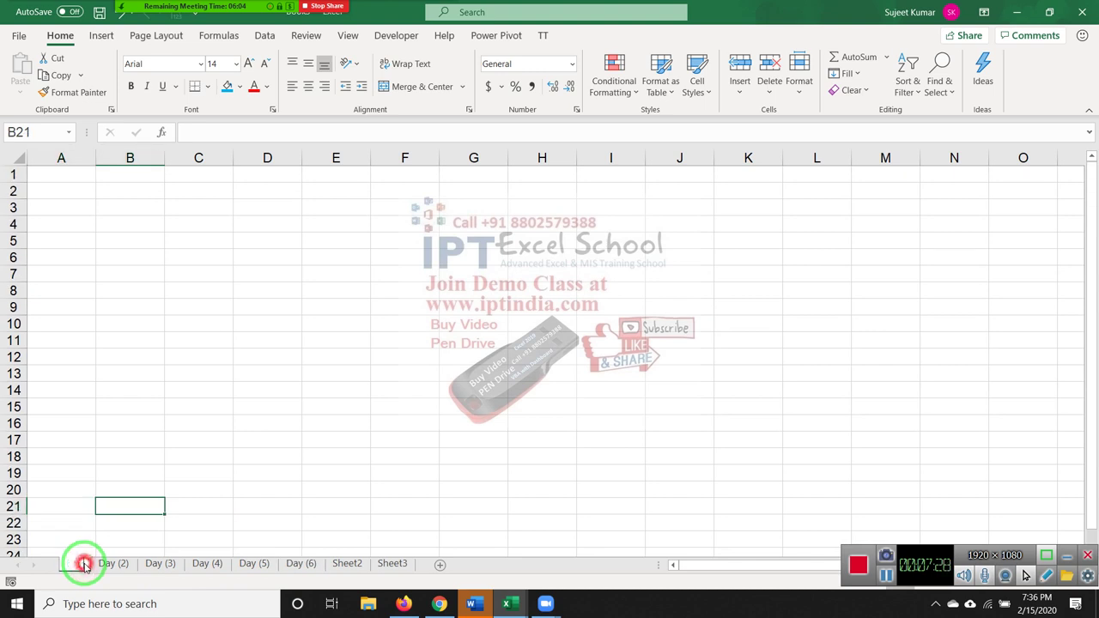
{"action": "left_click", "coordinate": [84, 565]}
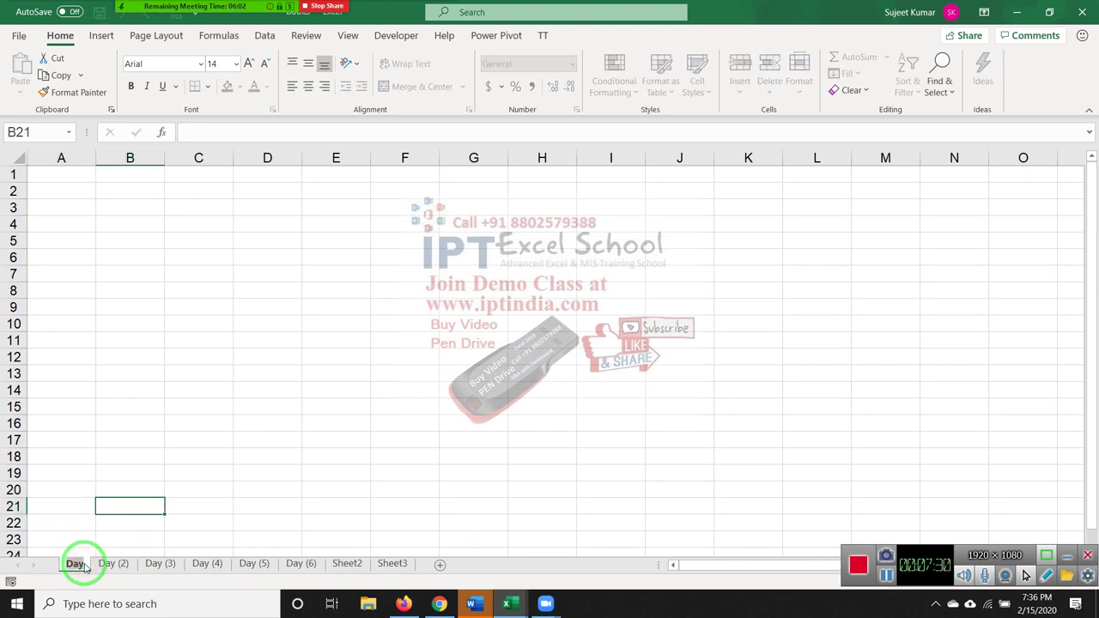
{"action": "left_click", "coordinate": [110, 561]}
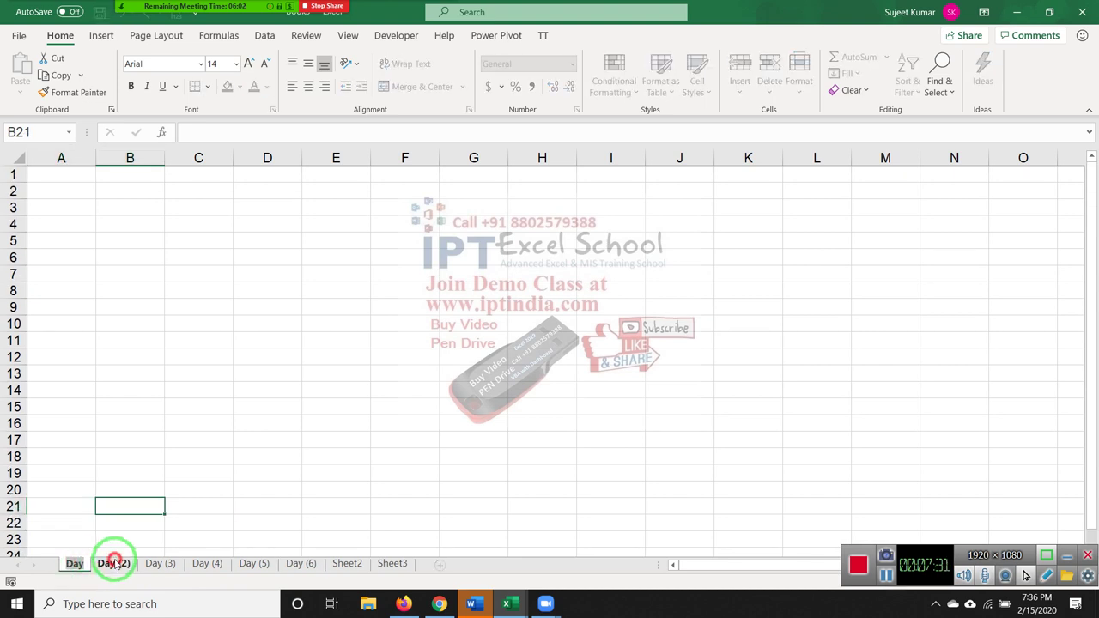
{"action": "left_click", "coordinate": [308, 567], "text": "shift"}
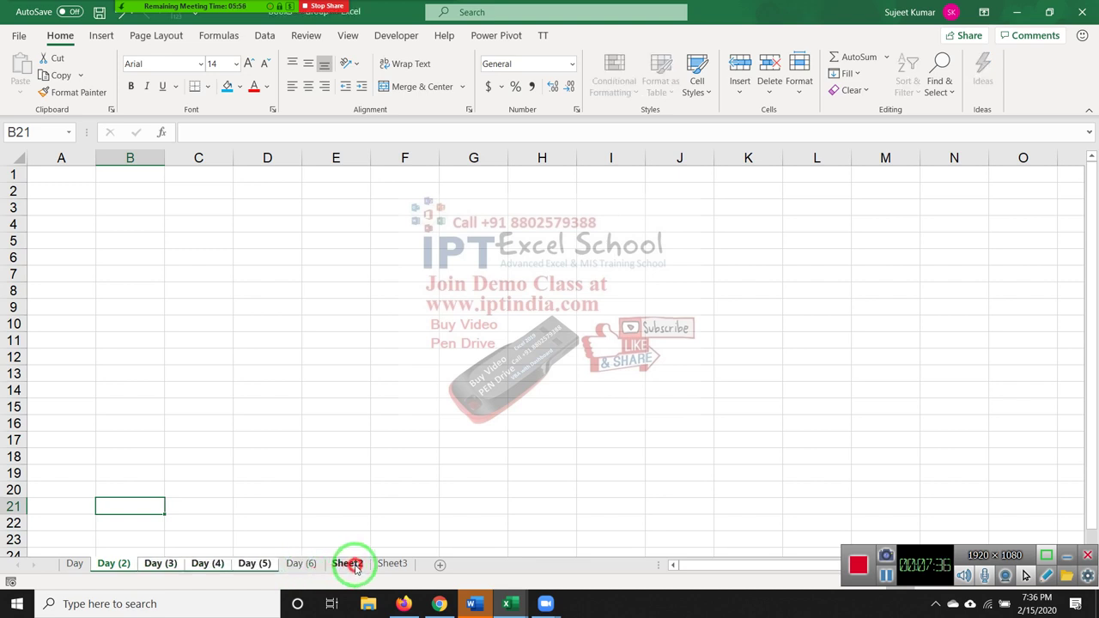
{"action": "left_click_drag", "start_coordinate": [353, 564], "coordinate": [289, 567]}
{"action": "left_click", "coordinate": [290, 567], "text": "ctrl"}
{"action": "left_click", "coordinate": [130, 522]}
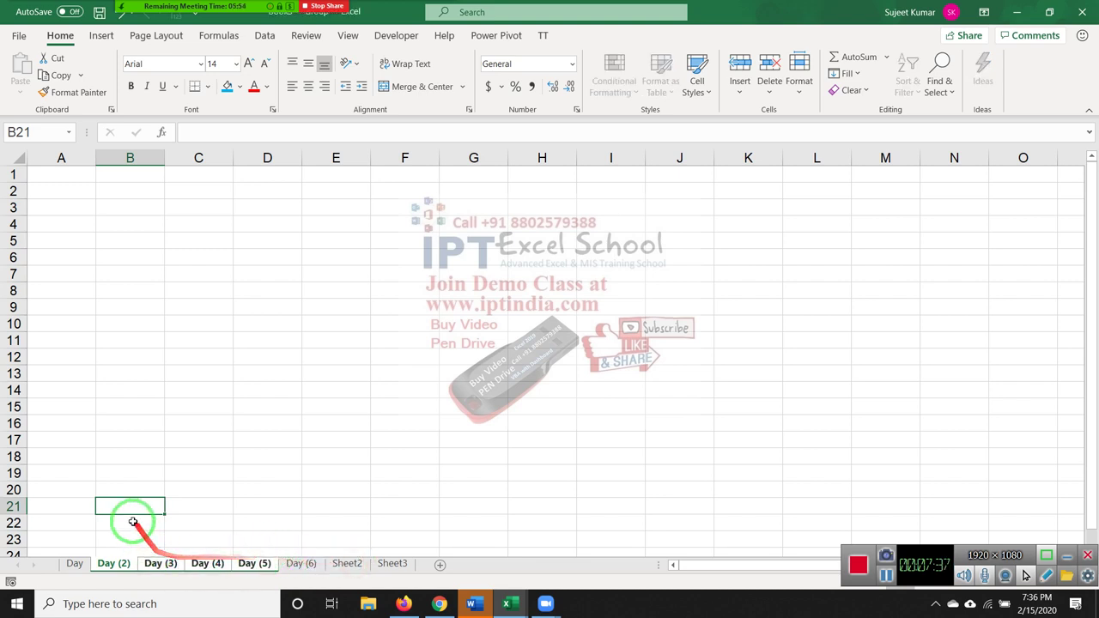
{"action": "left_click", "coordinate": [79, 565]}
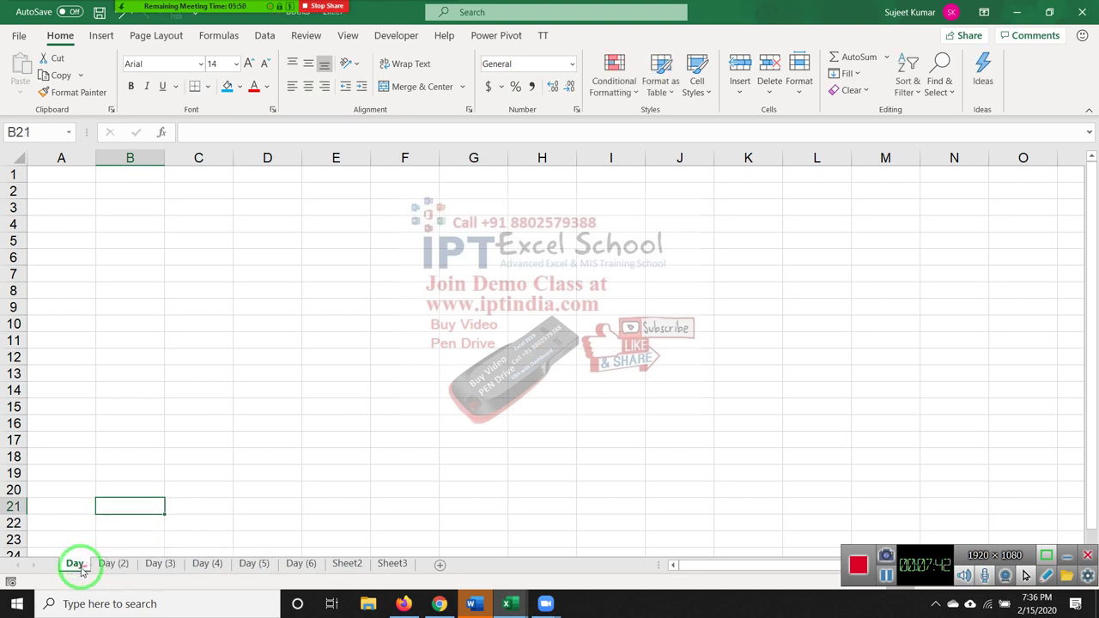
Make another copy of the Day sheet and step through the tabs to Day (6).
{"action": "left_click_drag", "start_coordinate": [79, 567], "coordinate": [129, 565], "text": "ctrl"}
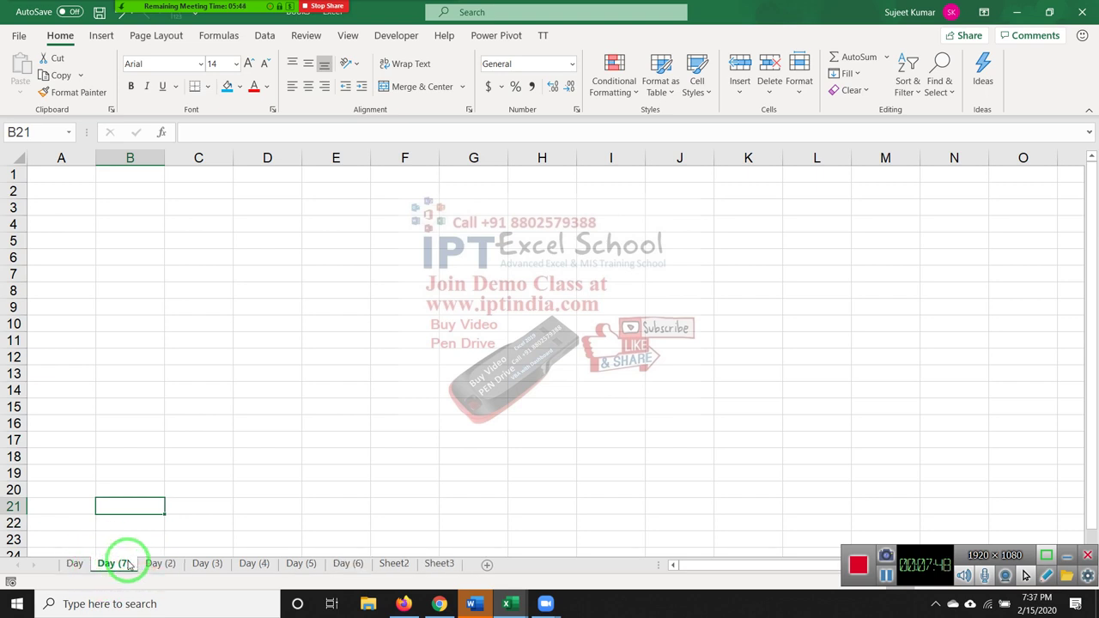
{"action": "left_click", "coordinate": [159, 565]}
{"action": "left_click", "coordinate": [209, 565]}
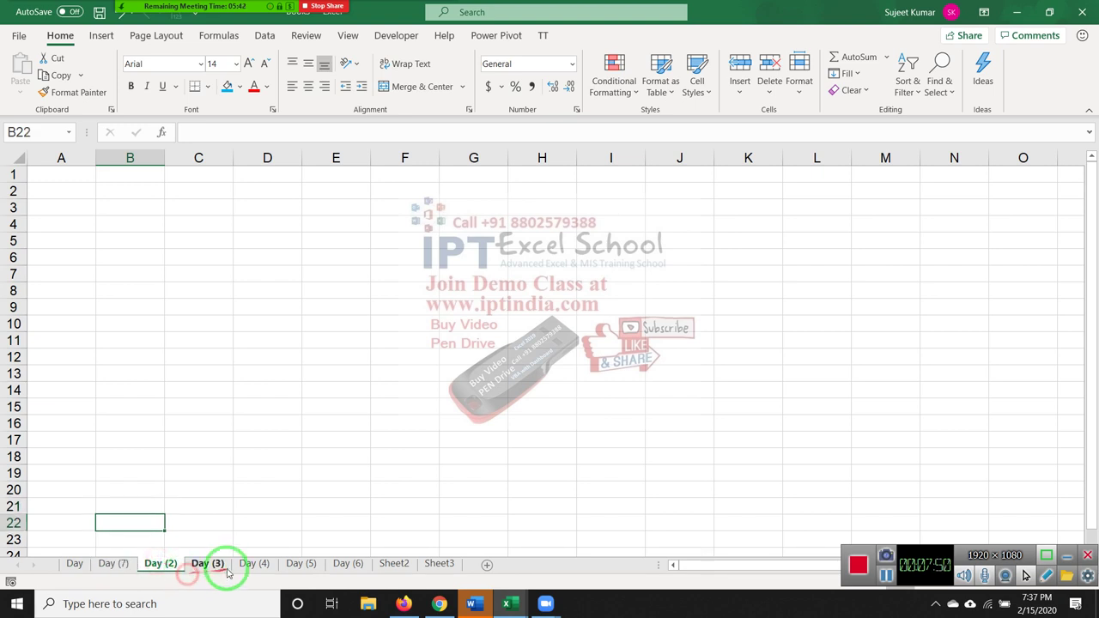
{"action": "left_click", "coordinate": [254, 565]}
{"action": "left_click", "coordinate": [302, 565]}
{"action": "left_click", "coordinate": [347, 565]}
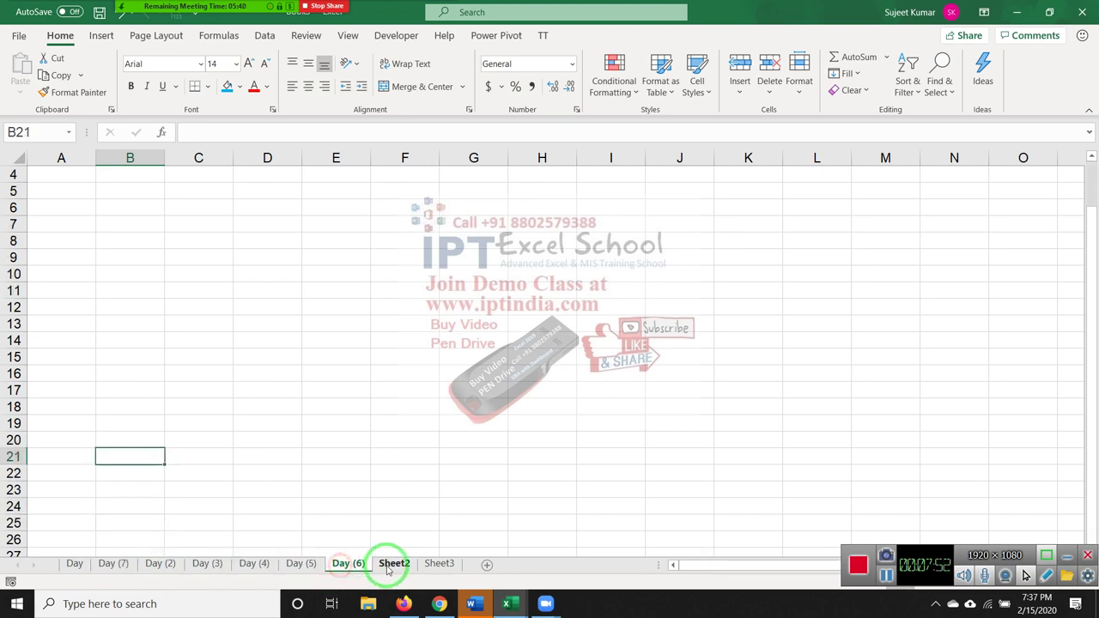
{"action": "left_click", "coordinate": [394, 565]}
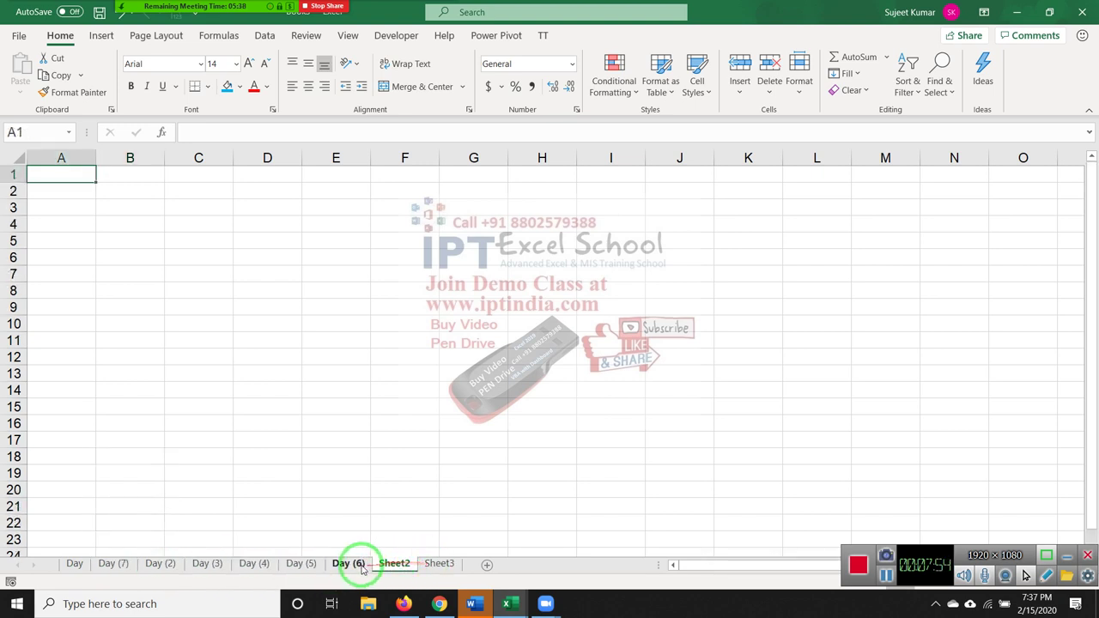
{"action": "left_click", "coordinate": [348, 565]}
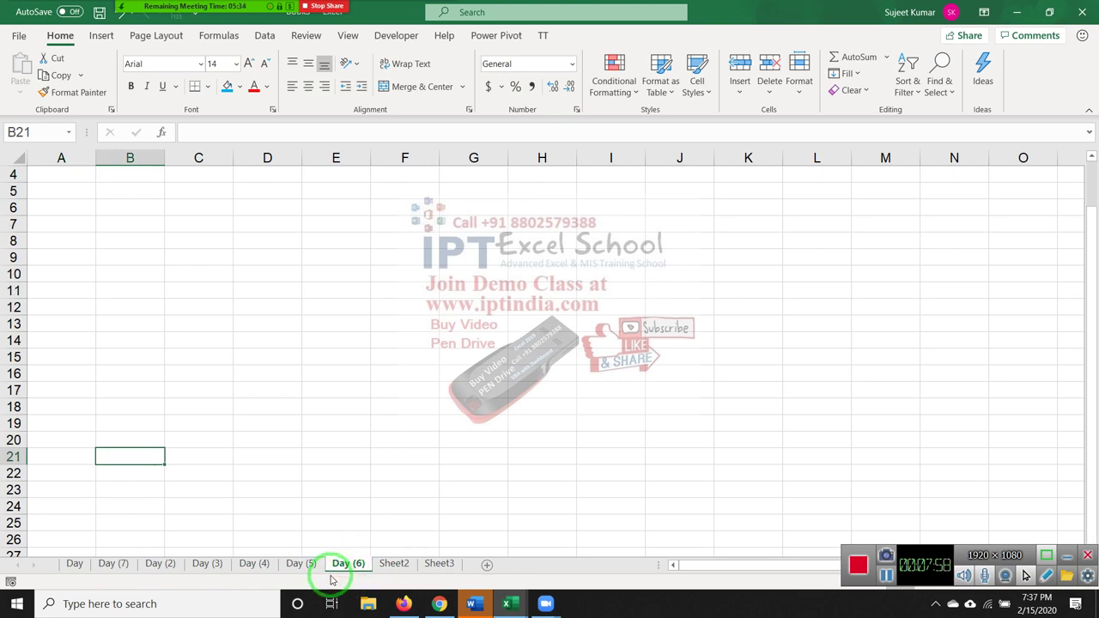
Close the Day-sheet workbook, choosing Don't Save.
{"action": "left_click", "coordinate": [333, 536]}
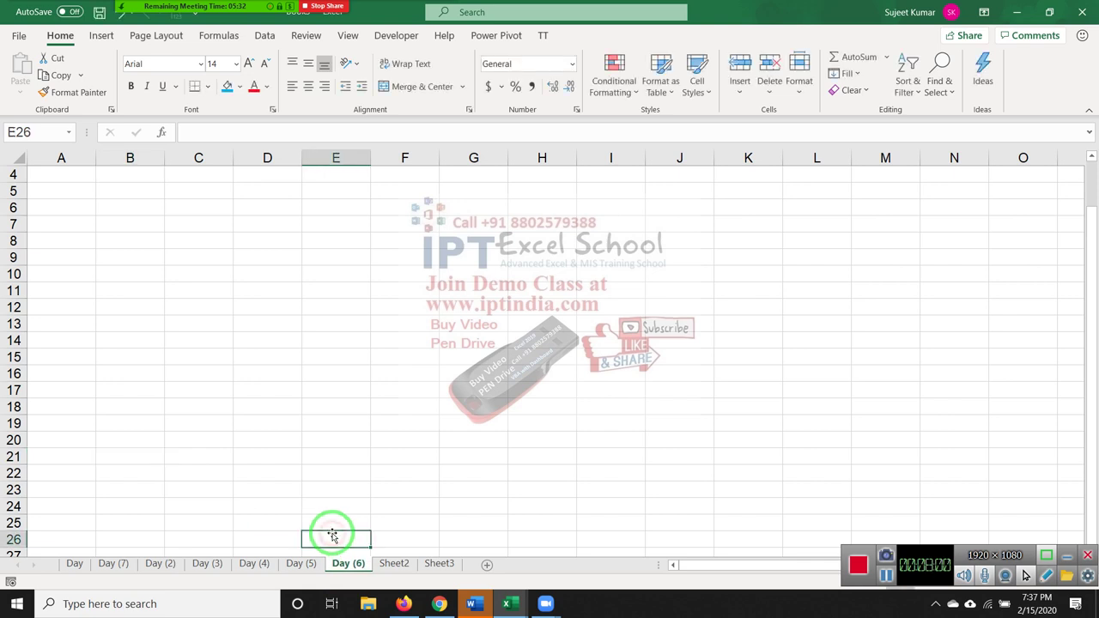
{"action": "left_click_drag", "start_coordinate": [307, 520], "coordinate": [1039, 91]}
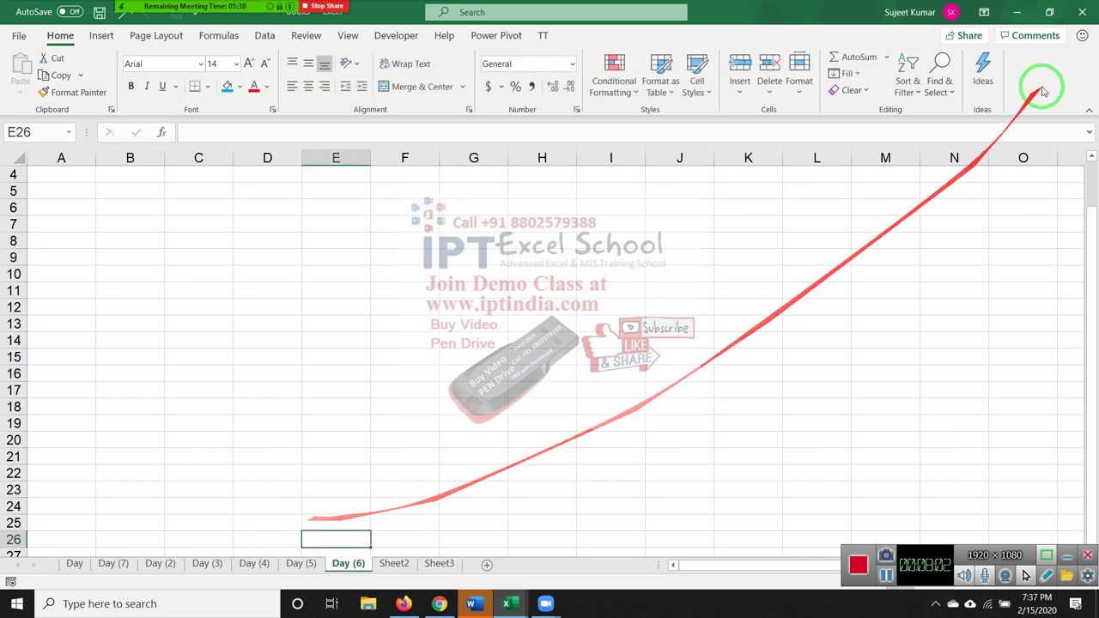
{"action": "left_click", "coordinate": [1089, 18]}
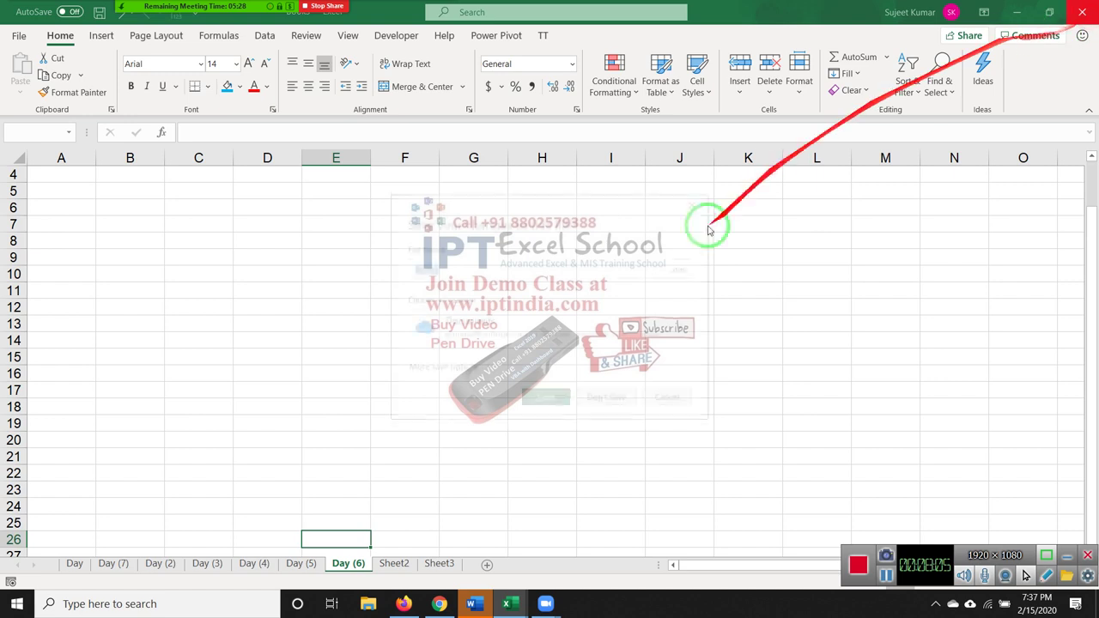
{"action": "left_click", "coordinate": [611, 397]}
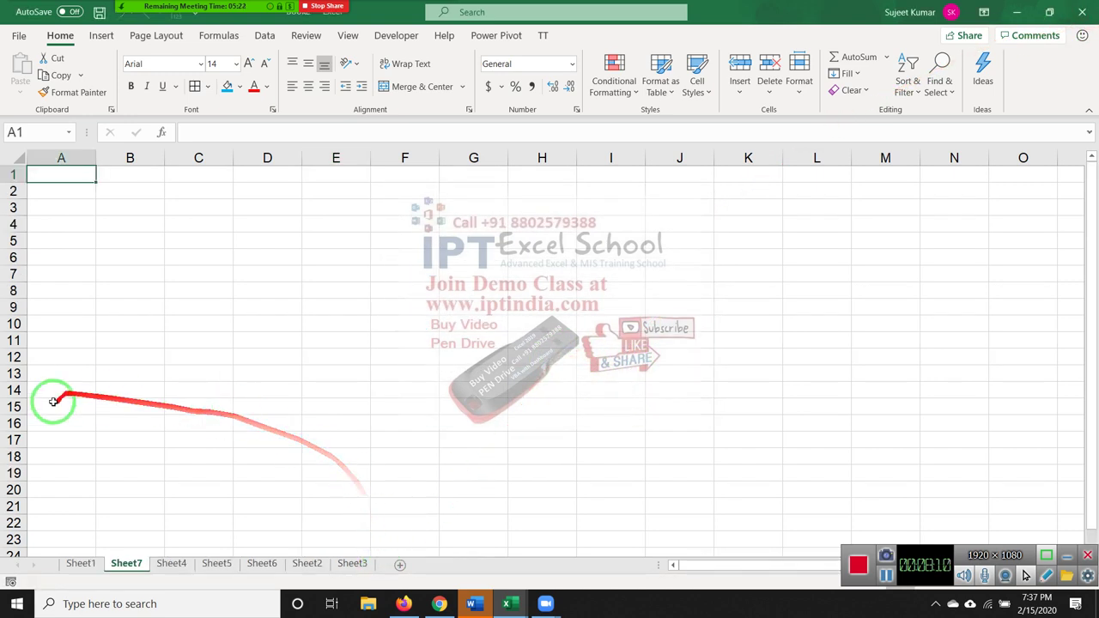
Switch to Sheet1 of the remaining workbook, showing the Date and 7:34 PM Time rows.
{"action": "left_click", "coordinate": [81, 565]}
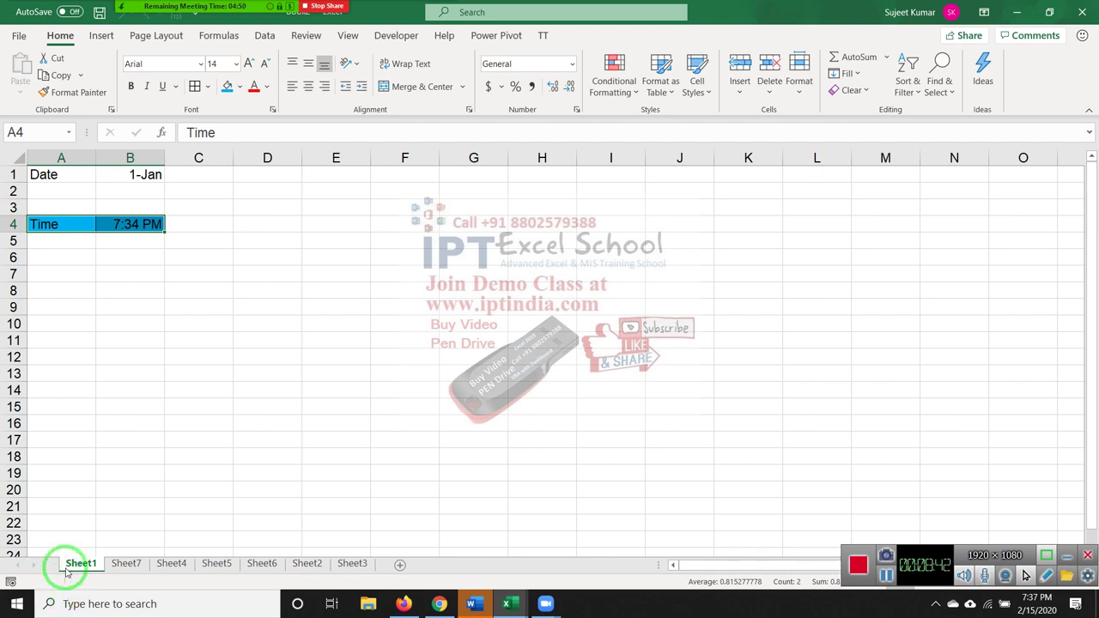
Preview the Home Fill options and dismiss them without applying any.
{"action": "left_click", "coordinate": [223, 375]}
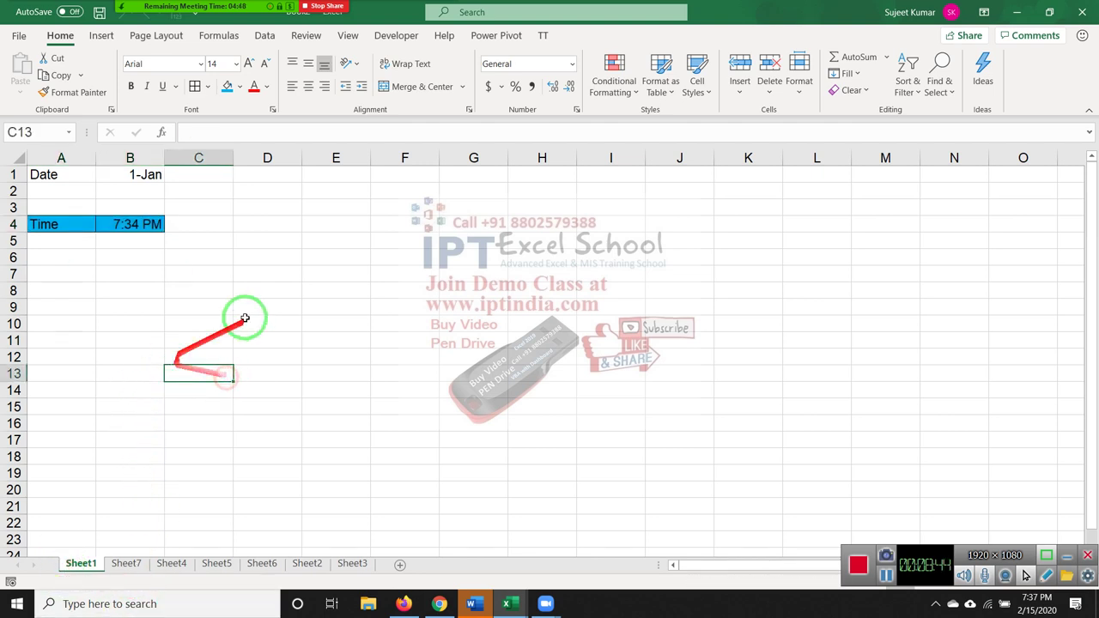
{"action": "left_click", "coordinate": [846, 73]}
{"action": "left_click", "coordinate": [850, 74]}
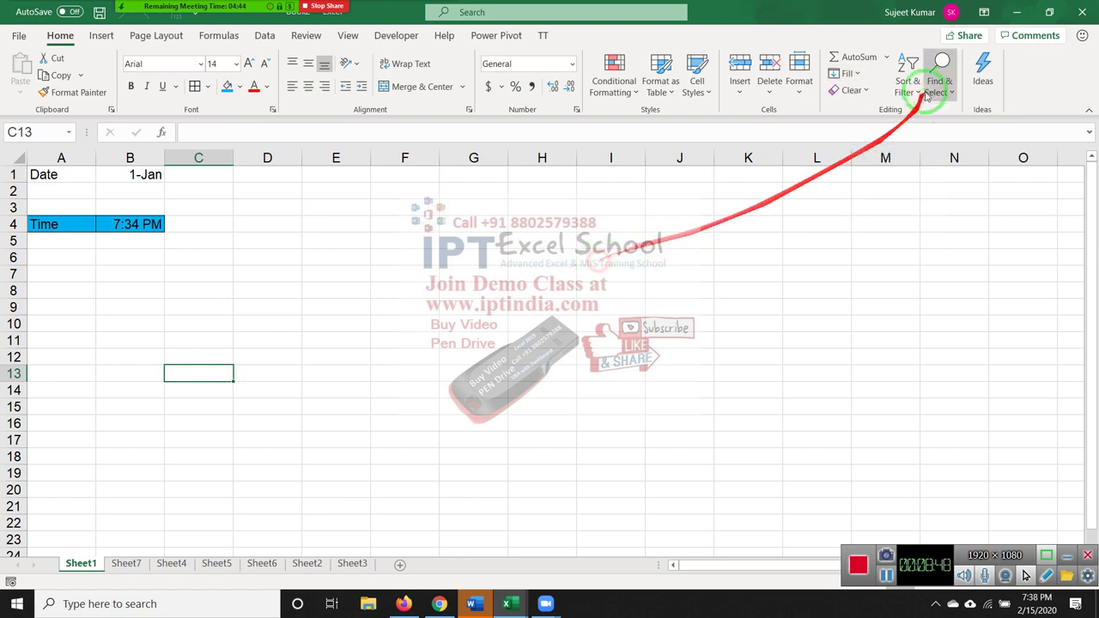
{"action": "left_click", "coordinate": [862, 76]}
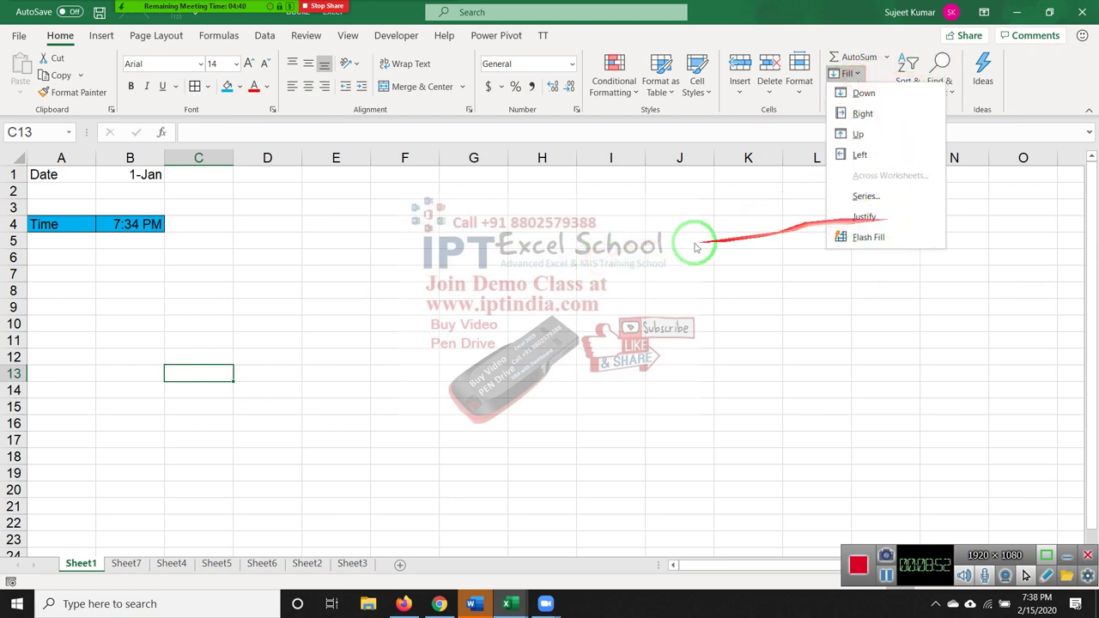
{"action": "left_click", "coordinate": [609, 266]}
Clear all contents and formatting from columns A to C on Sheet3.
{"action": "left_click", "coordinate": [367, 565]}
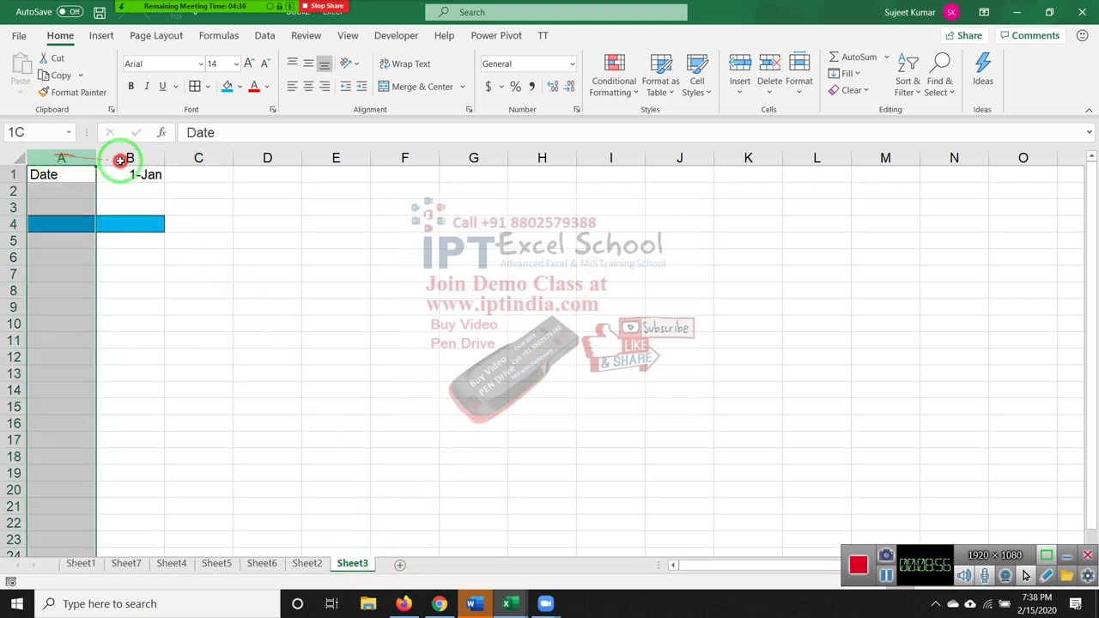
{"action": "left_click_drag", "start_coordinate": [48, 155], "coordinate": [197, 158]}
{"action": "key", "text": "Delete"}
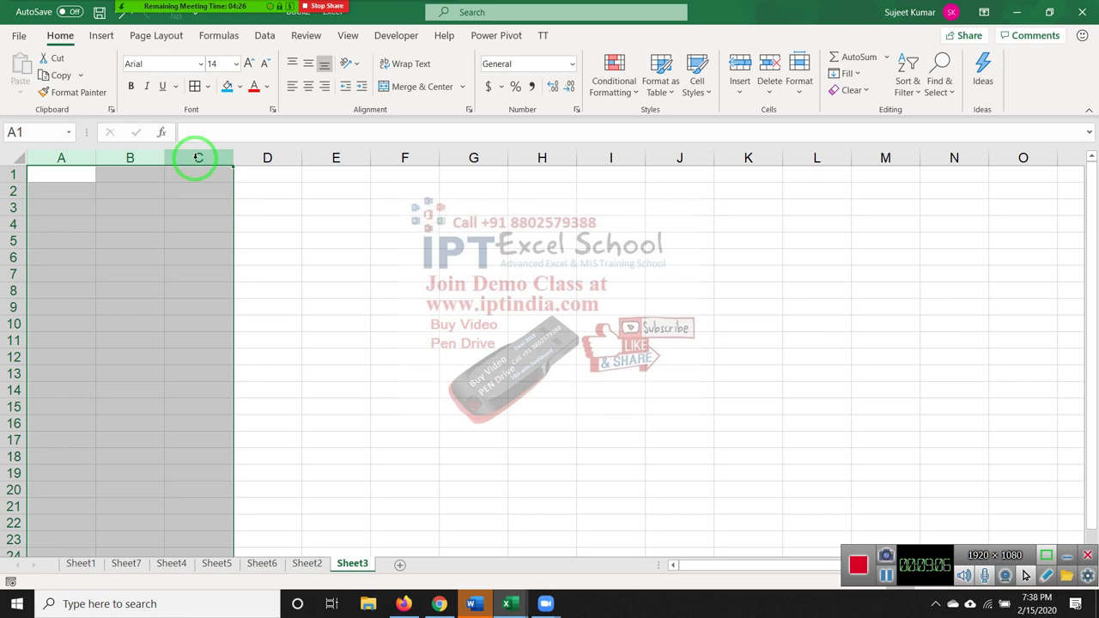
Try Date and Name as entries in A1, then enter the first name there instead.
{"action": "type", "text": "Dat"}
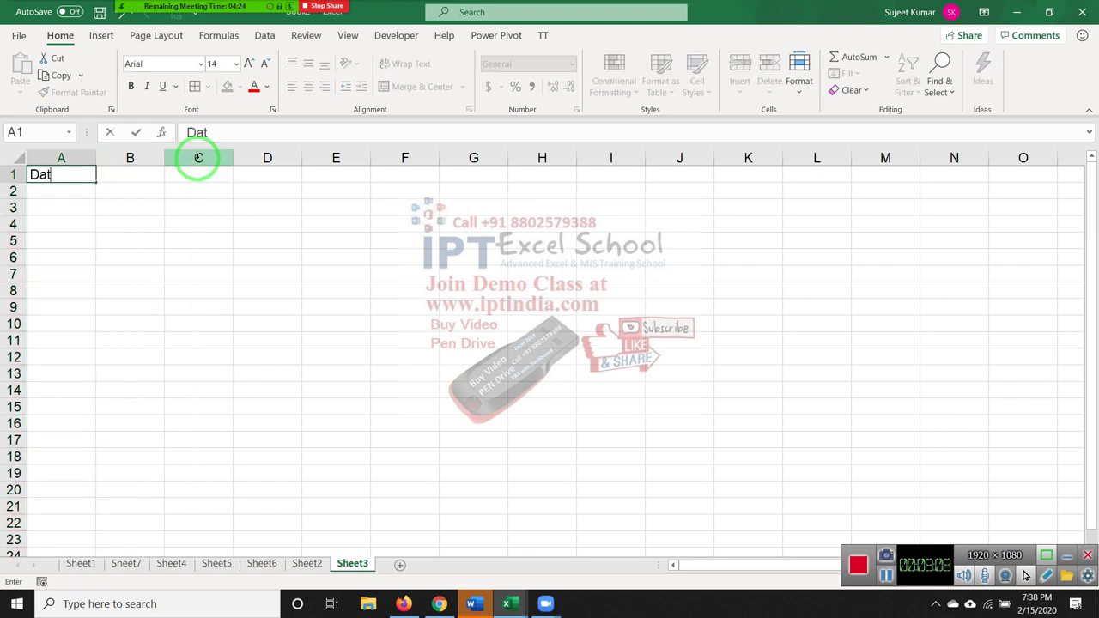
{"action": "type", "text": "e"}
{"action": "key", "text": "Return"}
{"action": "key", "text": "Up"}
{"action": "key", "text": "Delete"}
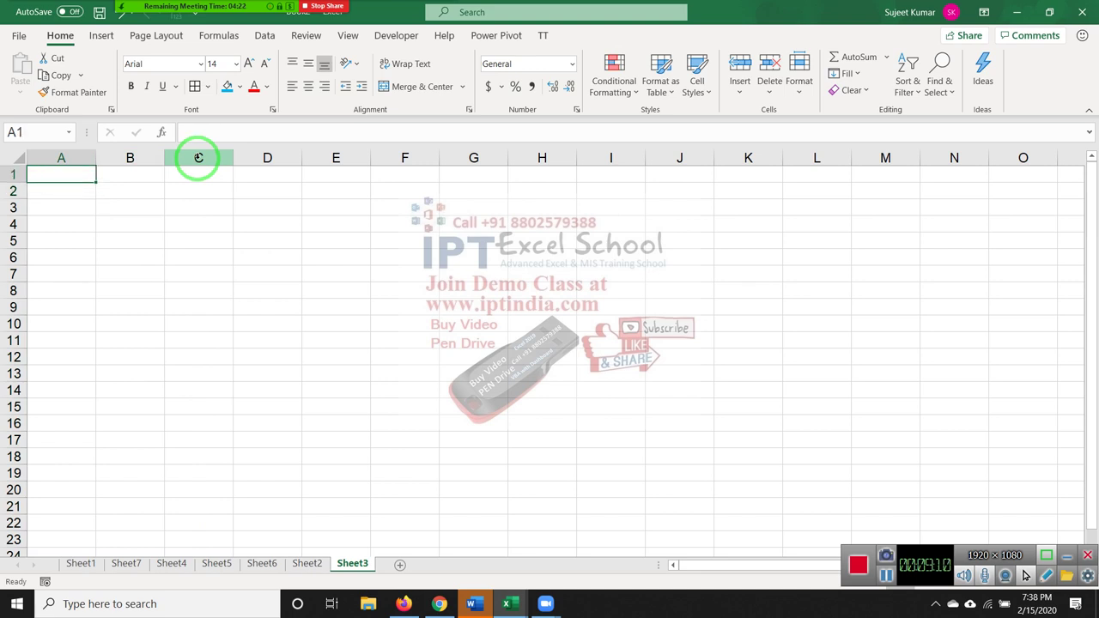
{"action": "type", "text": "Name"}
{"action": "key", "text": "Return"}
{"action": "key", "text": "Up"}
{"action": "key", "text": "Delete"}
{"action": "type", "text": "Puja"}
{"action": "key", "text": "Return"}
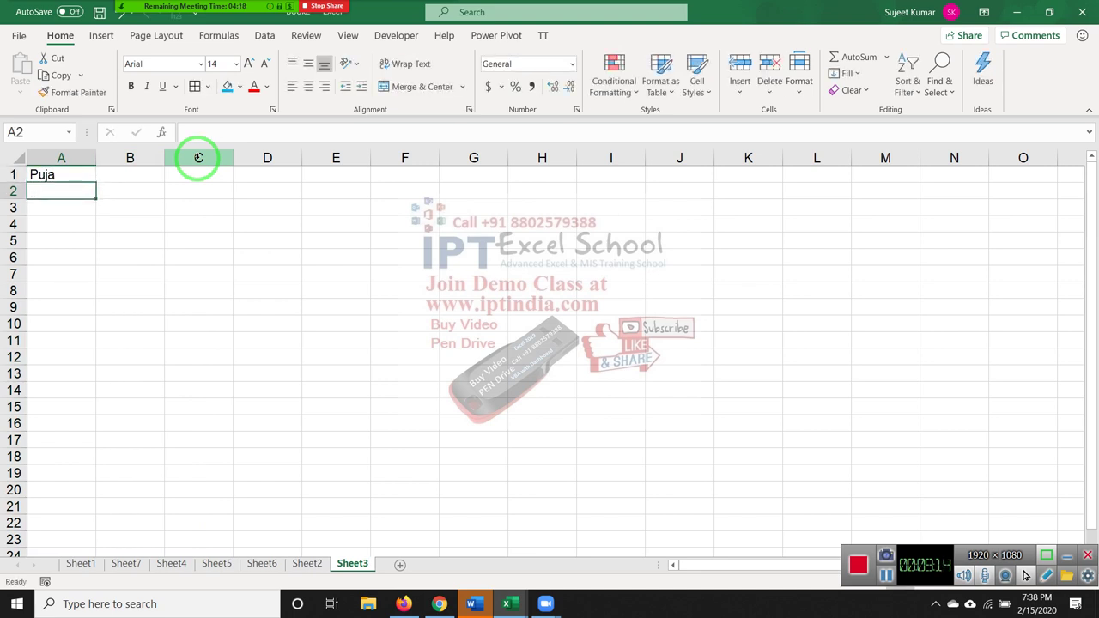
Fill A1 down to A18 to produce the repeating name list, cancelling a trial entry in B1.
{"action": "left_click", "coordinate": [93, 180]}
{"action": "left_click_drag", "start_coordinate": [94, 182], "coordinate": [100, 455]}
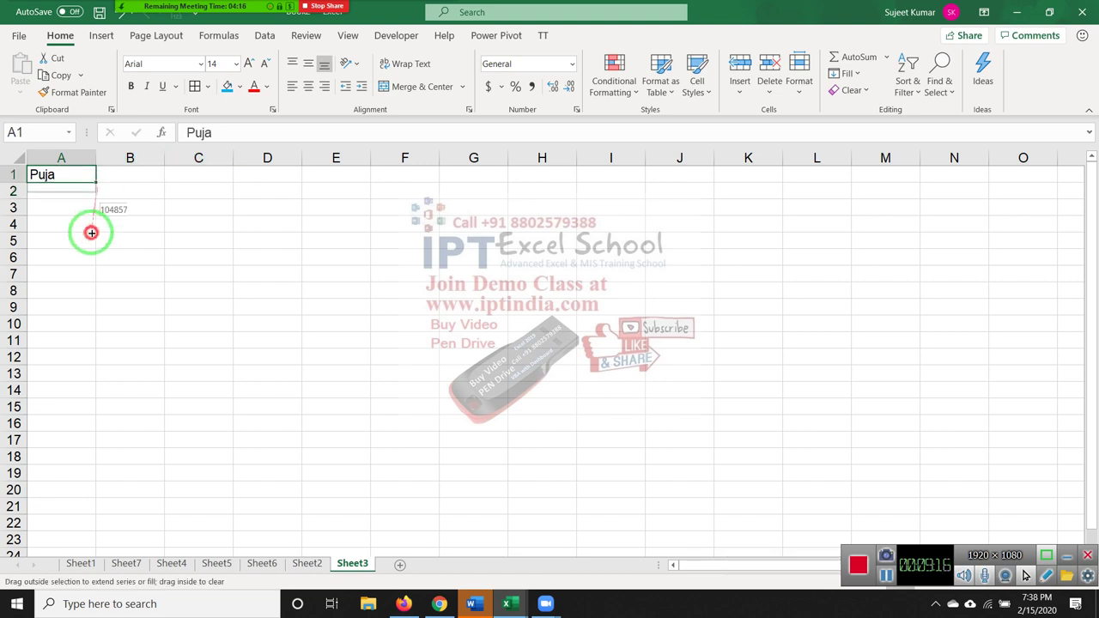
{"action": "left_click", "coordinate": [153, 195]}
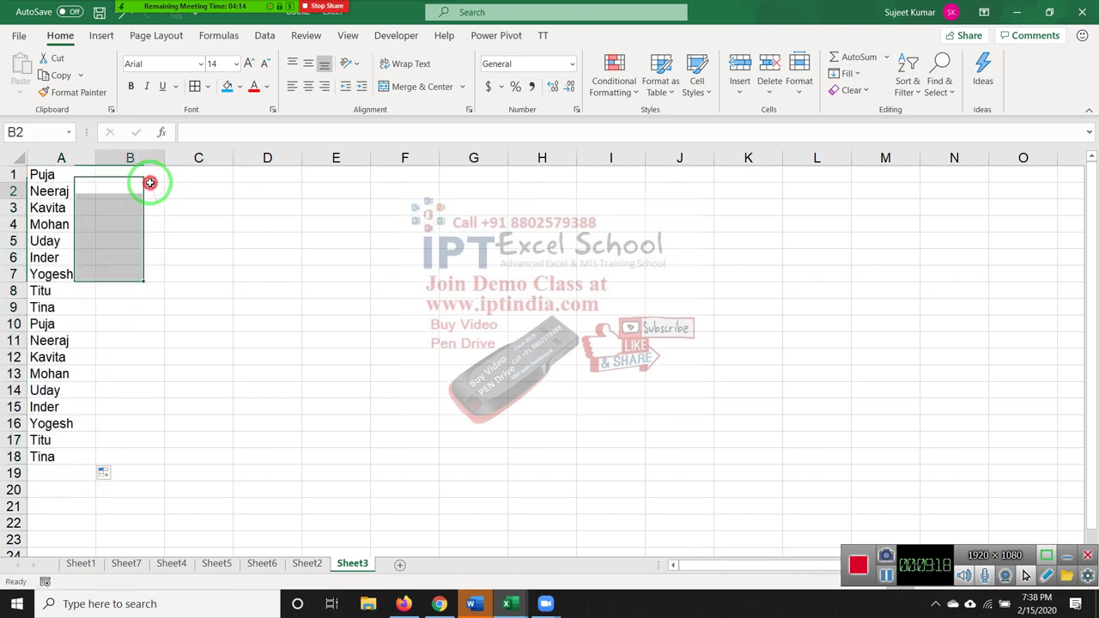
{"action": "left_click", "coordinate": [133, 175]}
{"action": "type", "text": "Puja ,"}
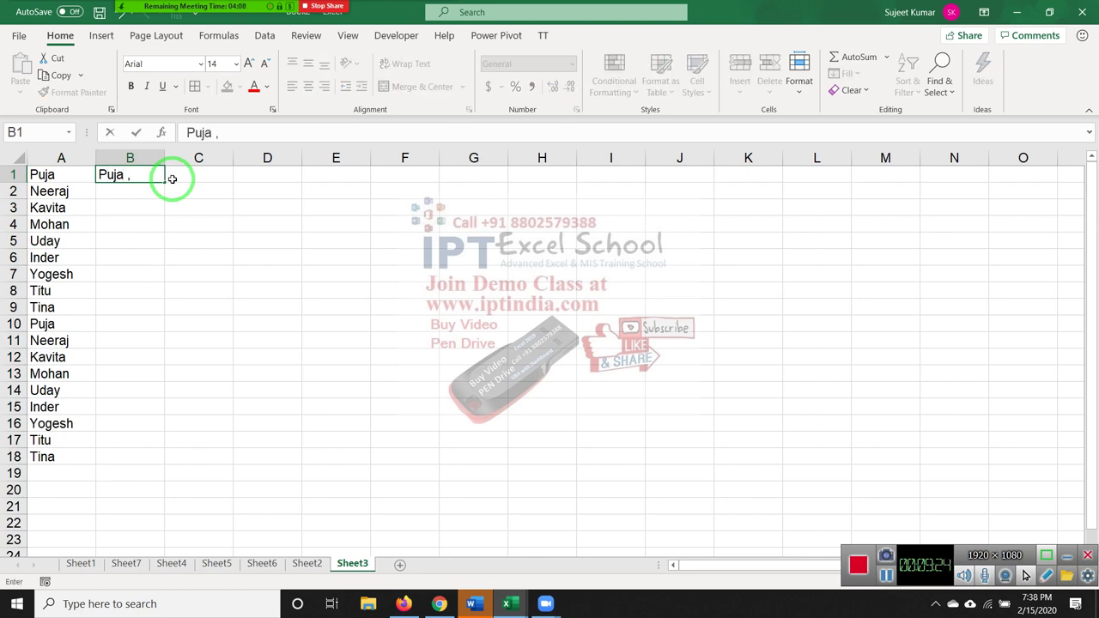
{"action": "key", "text": "Escape"}
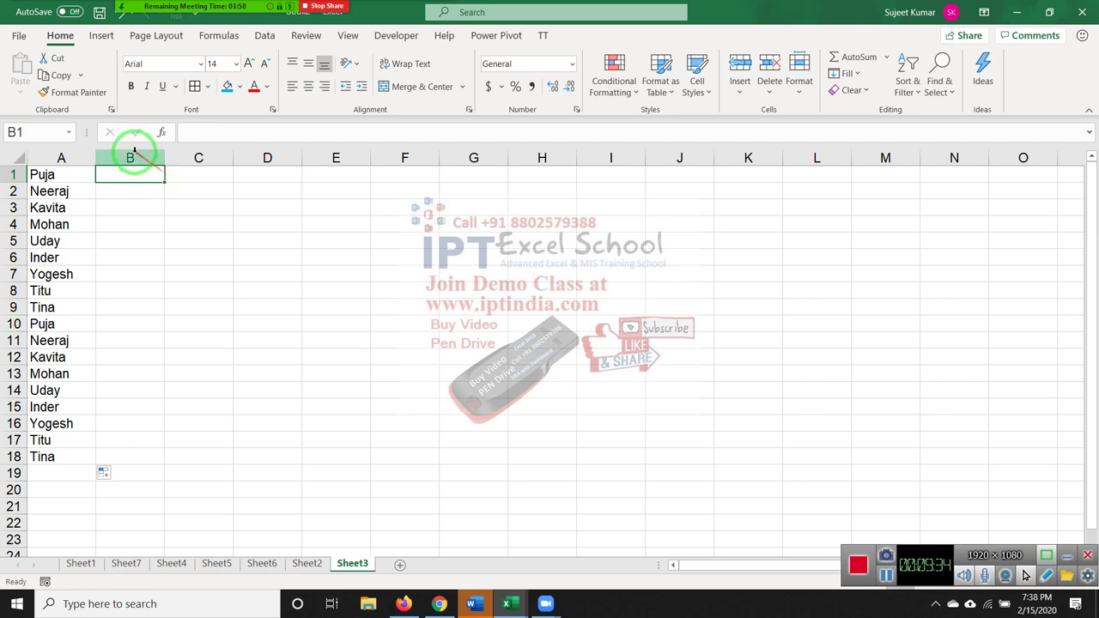
Widen column A to about 52.69, then try Flash Fill on A1:A18 and dismiss the warning.
{"action": "left_click", "coordinate": [73, 190]}
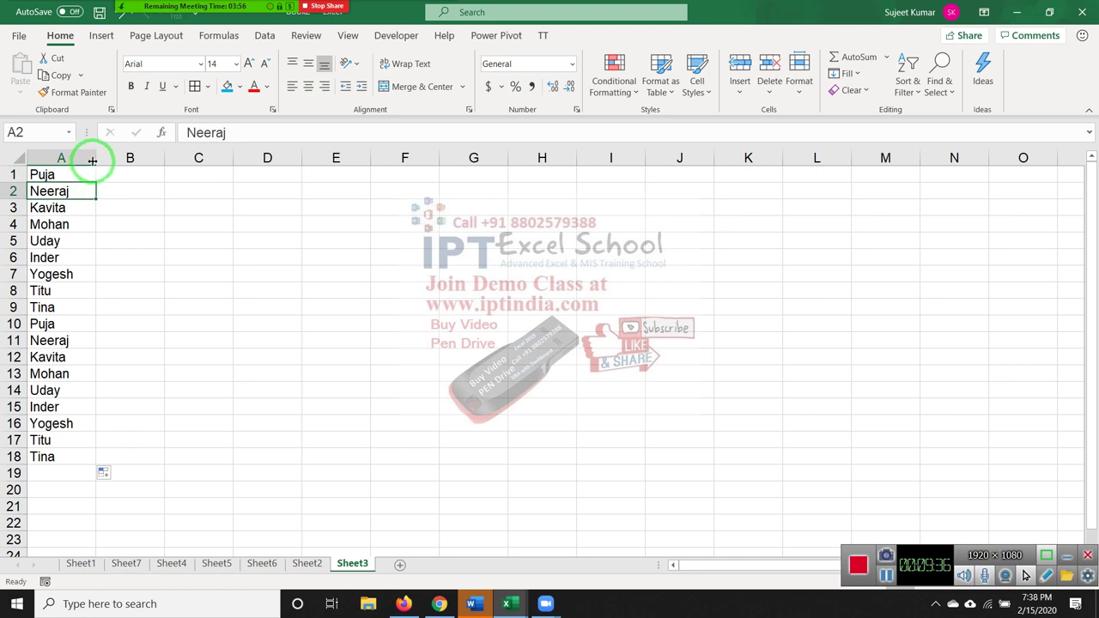
{"action": "left_click_drag", "start_coordinate": [95, 166], "coordinate": [424, 166]}
{"action": "mouse_move", "coordinate": [351, 176]}
{"action": "left_mouse_down"}
{"action": "mouse_move", "coordinate": [340, 449]}
{"action": "mouse_move", "coordinate": [1090, 352]}
{"action": "left_mouse_up"}
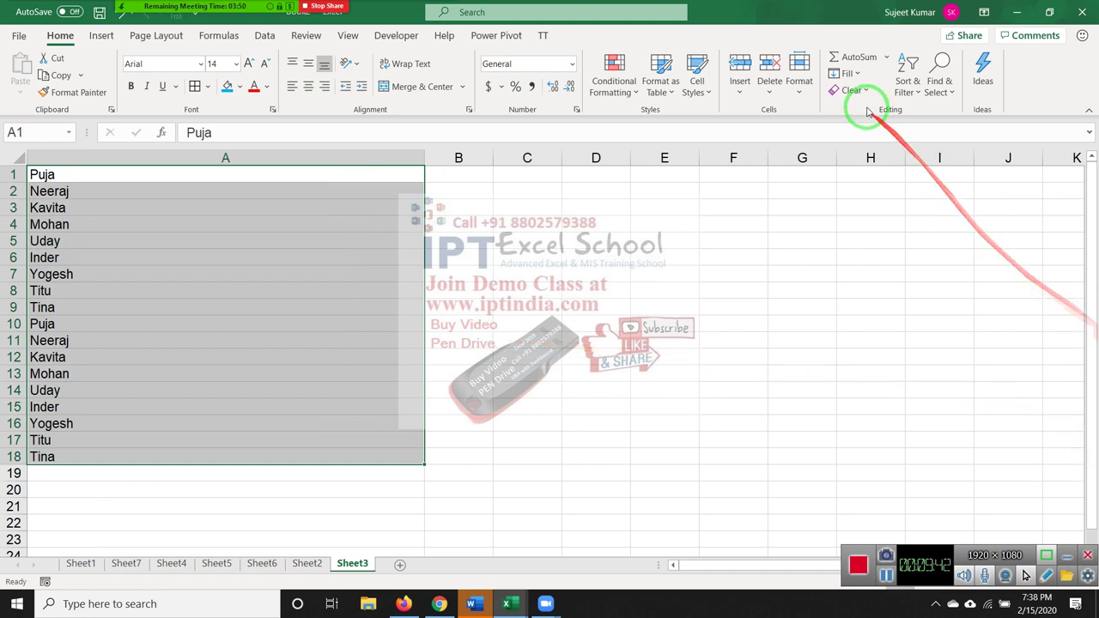
{"action": "left_click", "coordinate": [848, 74]}
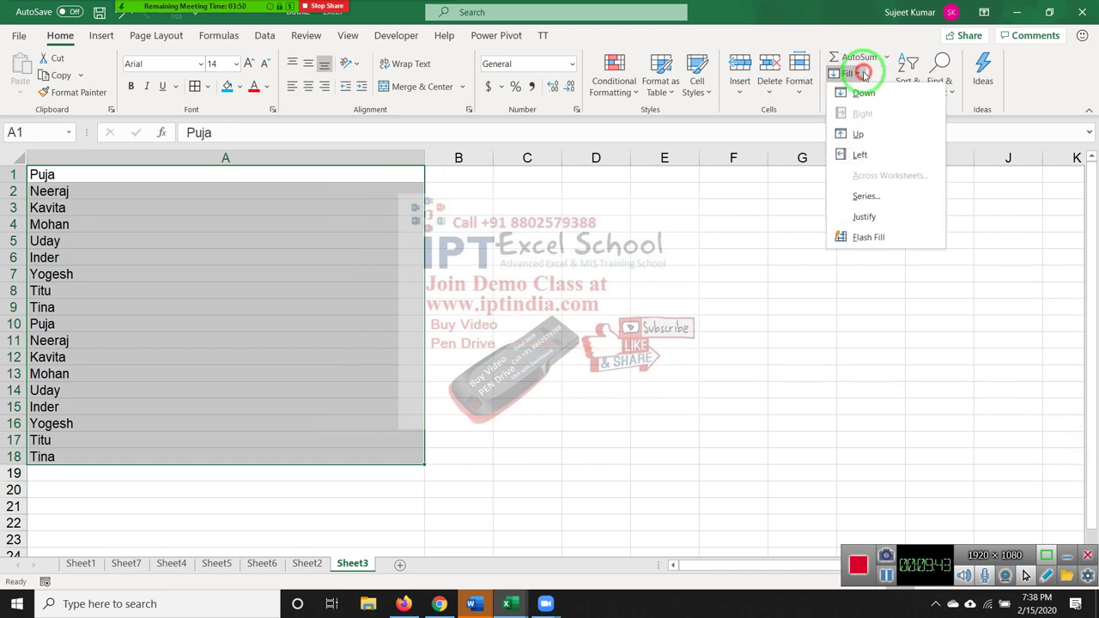
{"action": "left_click", "coordinate": [898, 238]}
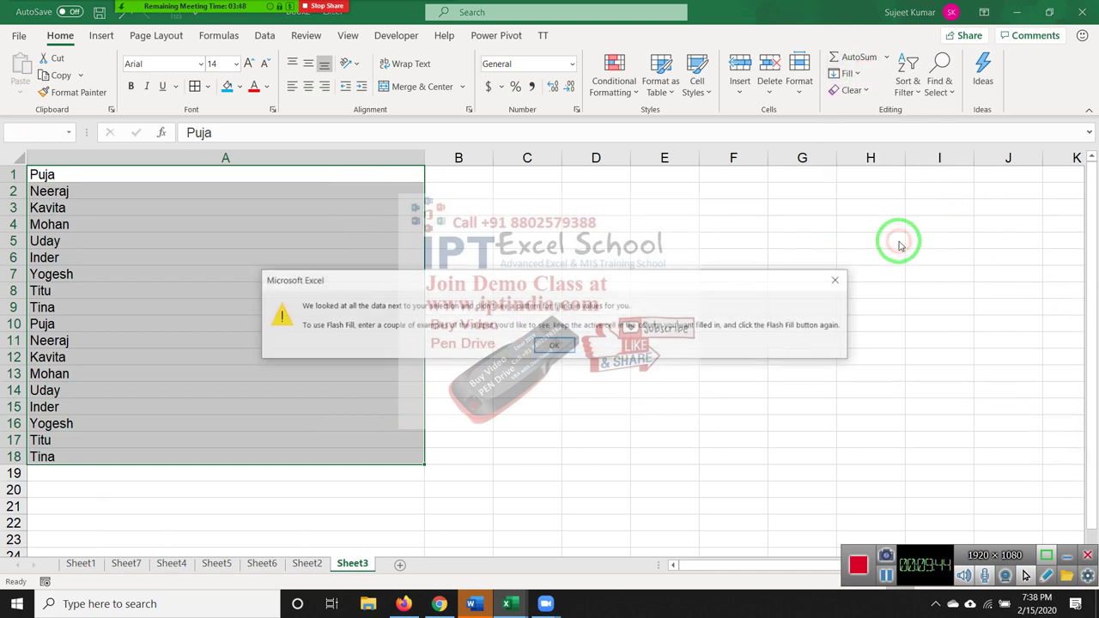
{"action": "left_click", "coordinate": [554, 347]}
Widen column A and run Fill Justify twice until all eighteen names sit in A1, then narrow it.
{"action": "left_click_drag", "start_coordinate": [426, 160], "coordinate": [462, 163]}
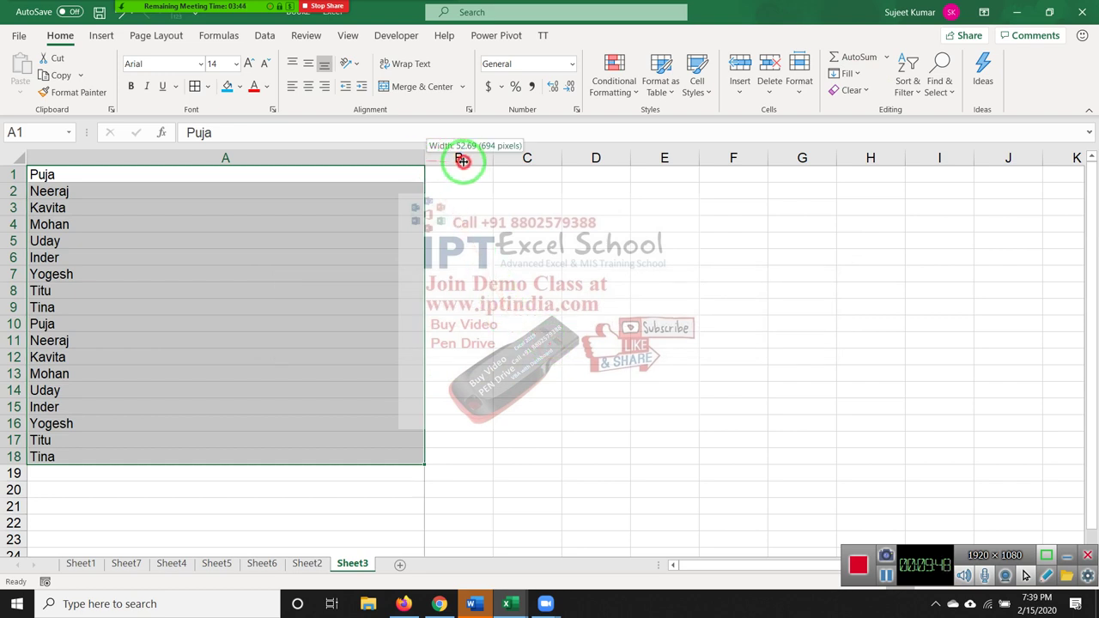
{"action": "left_click", "coordinate": [847, 74]}
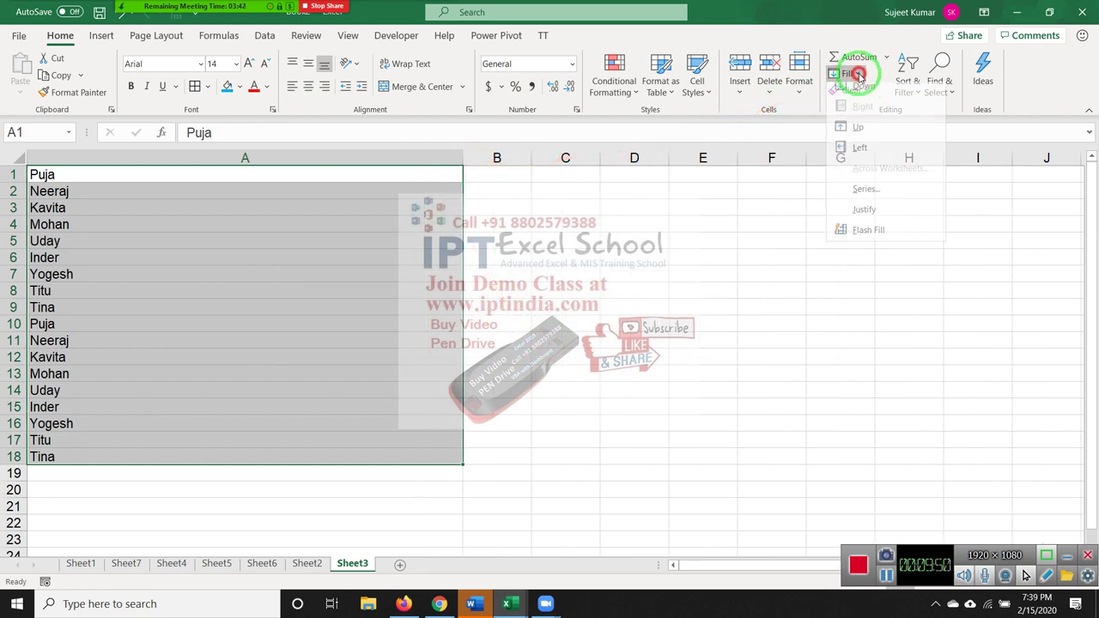
{"action": "left_click", "coordinate": [864, 217]}
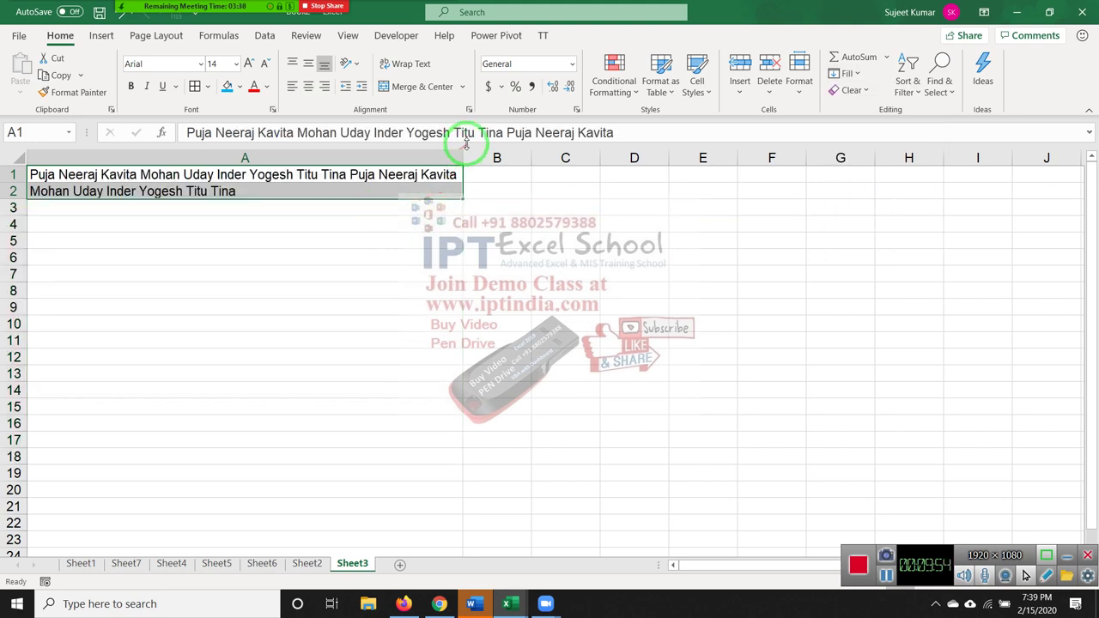
{"action": "left_click_drag", "start_coordinate": [458, 152], "coordinate": [806, 152]}
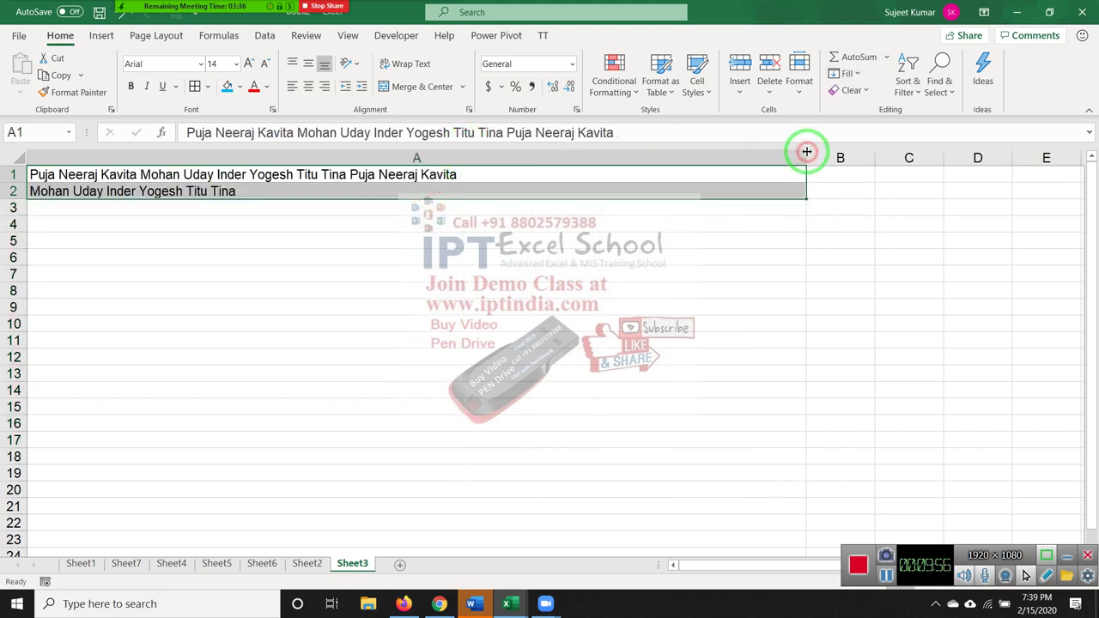
{"action": "left_click", "coordinate": [852, 89]}
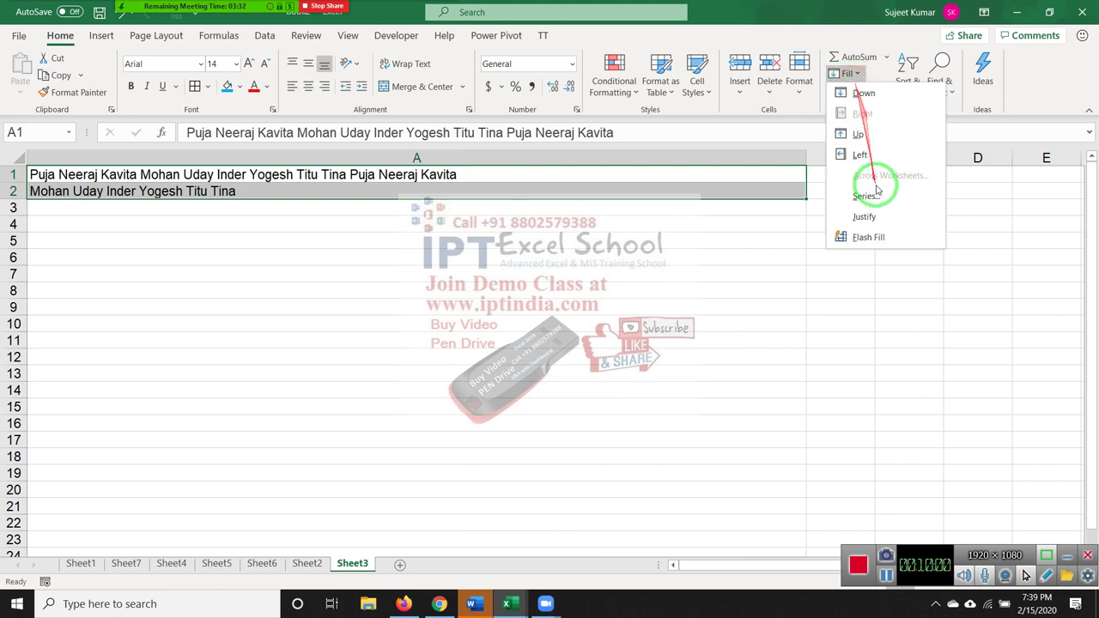
{"action": "left_click", "coordinate": [883, 217]}
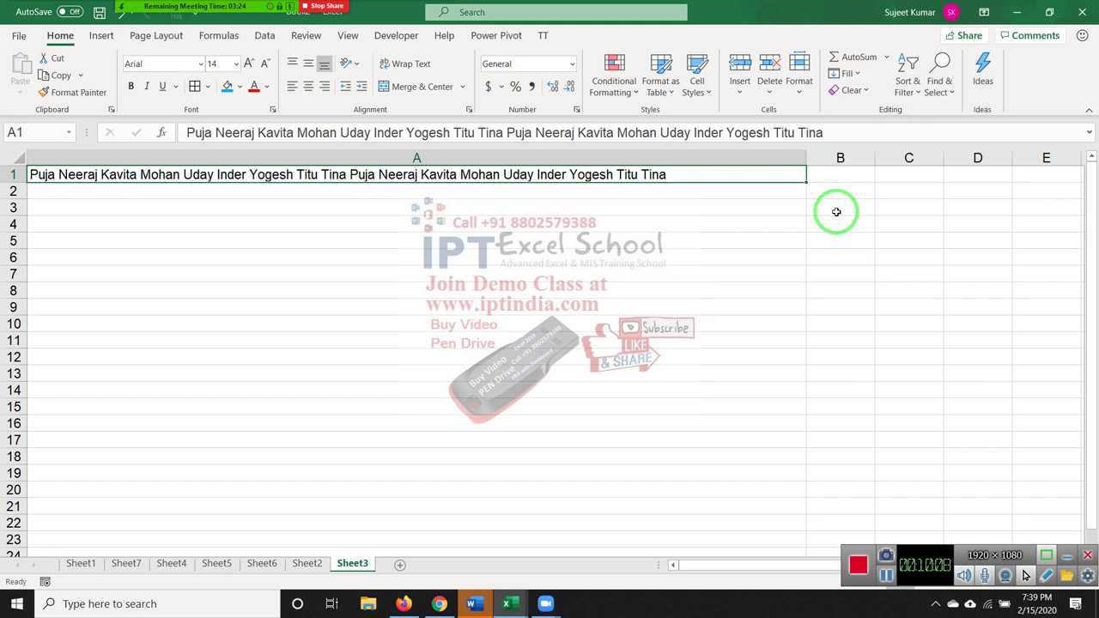
{"action": "mouse_move", "coordinate": [808, 159]}
{"action": "left_mouse_down"}
{"action": "mouse_move", "coordinate": [175, 218]}
{"action": "mouse_move", "coordinate": [57, 180]}
{"action": "mouse_move", "coordinate": [41, 190]}
{"action": "left_mouse_up"}
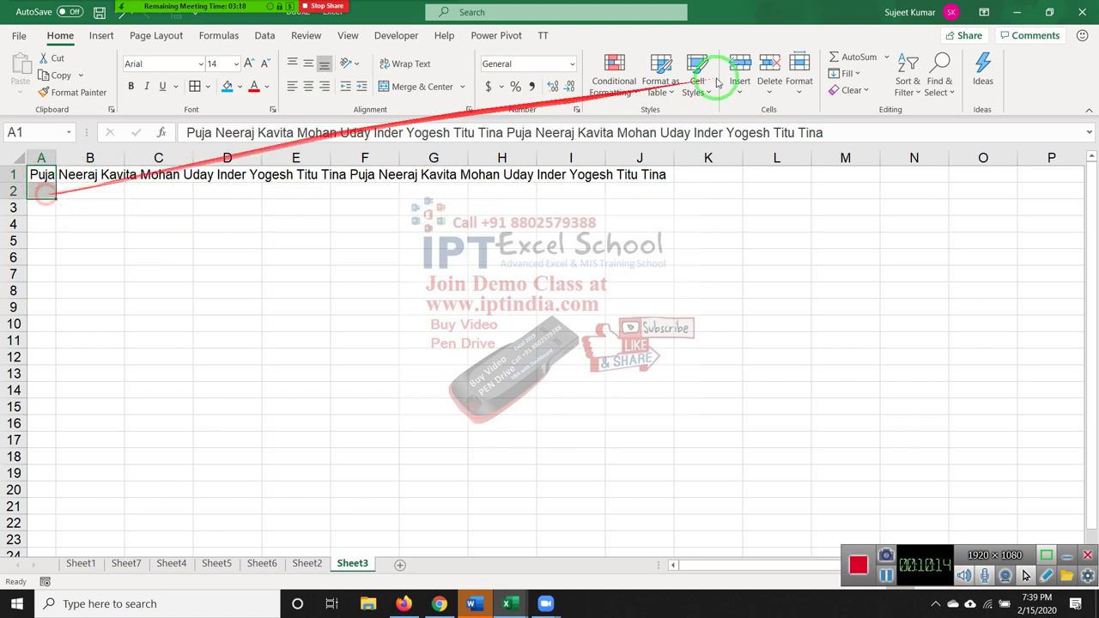
Justify the A1 line back into one name per cell down A1:A18 and autofit column A.
{"action": "left_click", "coordinate": [848, 74]}
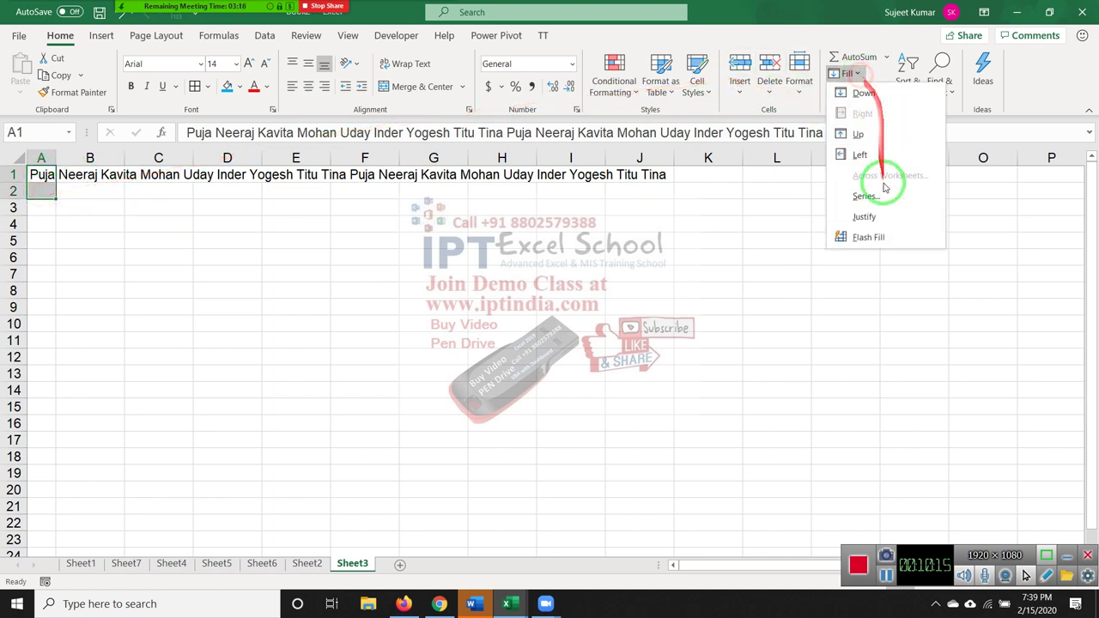
{"action": "left_click", "coordinate": [896, 230]}
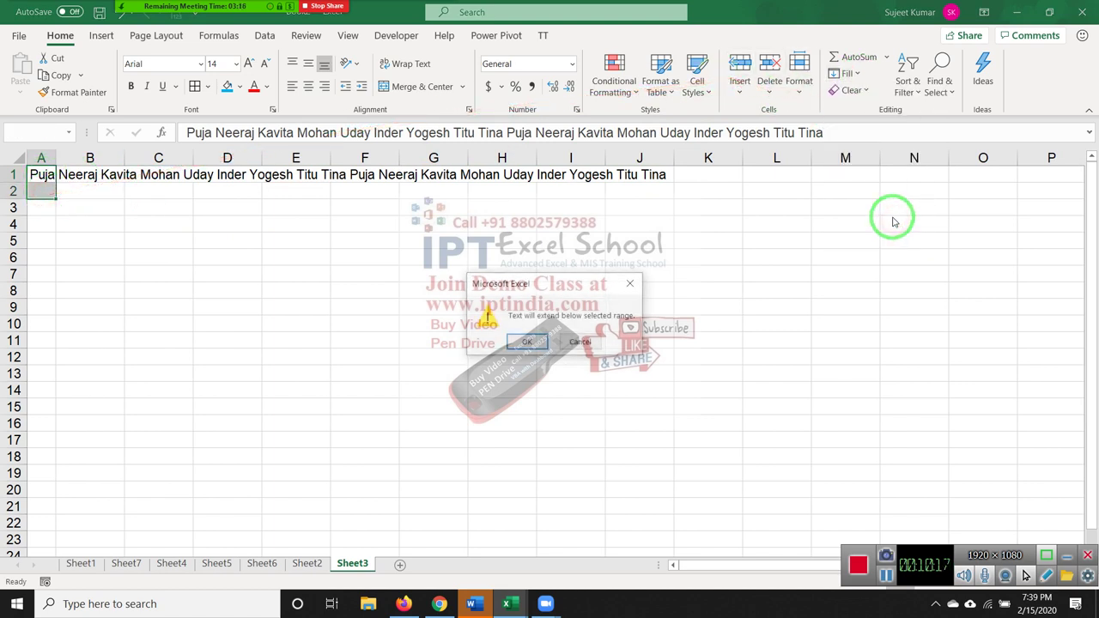
{"action": "left_click", "coordinate": [525, 342]}
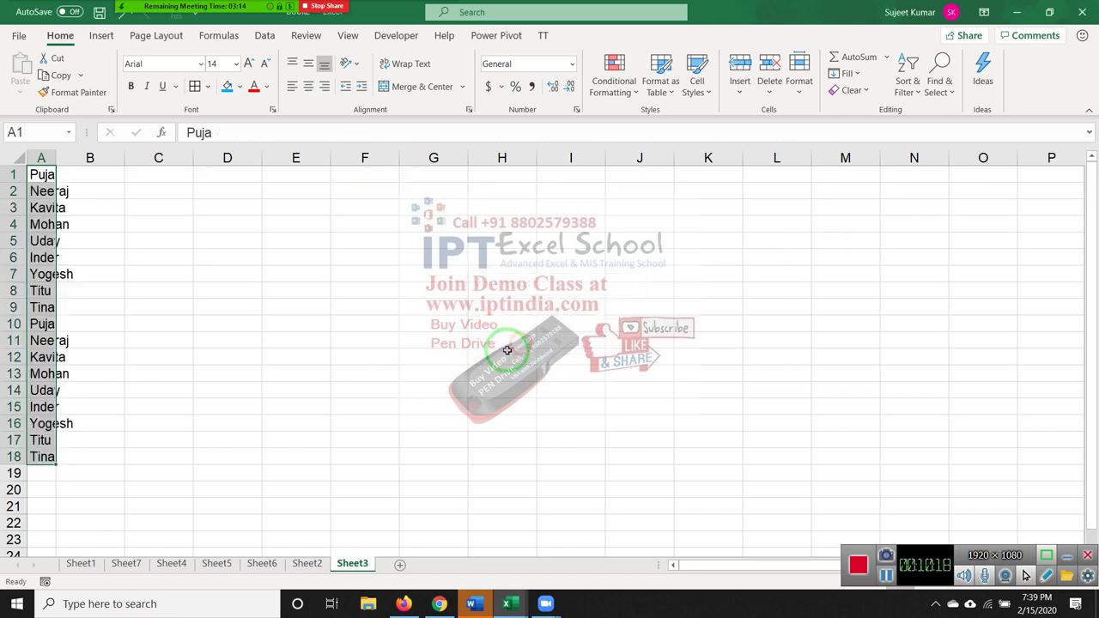
{"action": "double_click", "coordinate": [61, 157]}
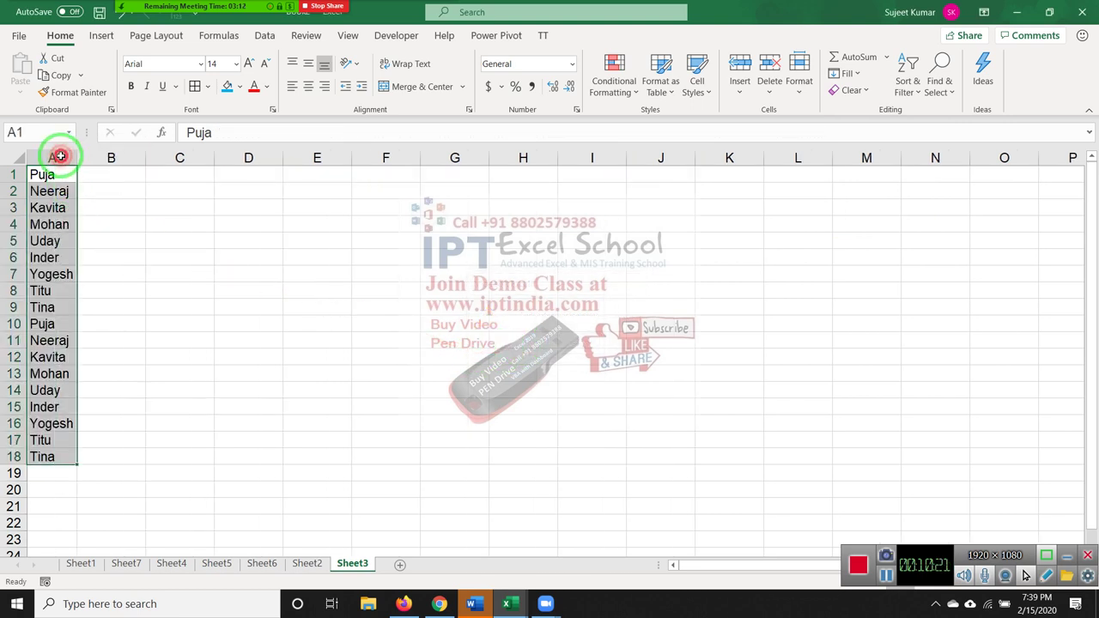
{"action": "left_click", "coordinate": [269, 171]}
{"action": "left_click", "coordinate": [848, 73]}
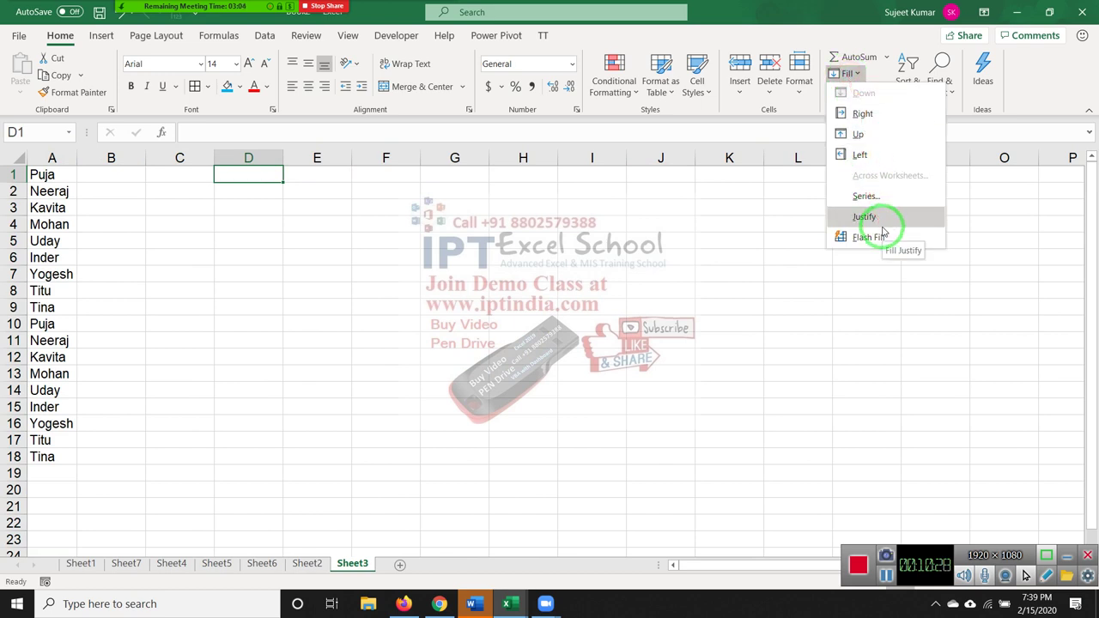
{"action": "left_click", "coordinate": [177, 180]}
Type the Name header in C1 and the first full names beneath it.
{"action": "left_click", "coordinate": [180, 182]}
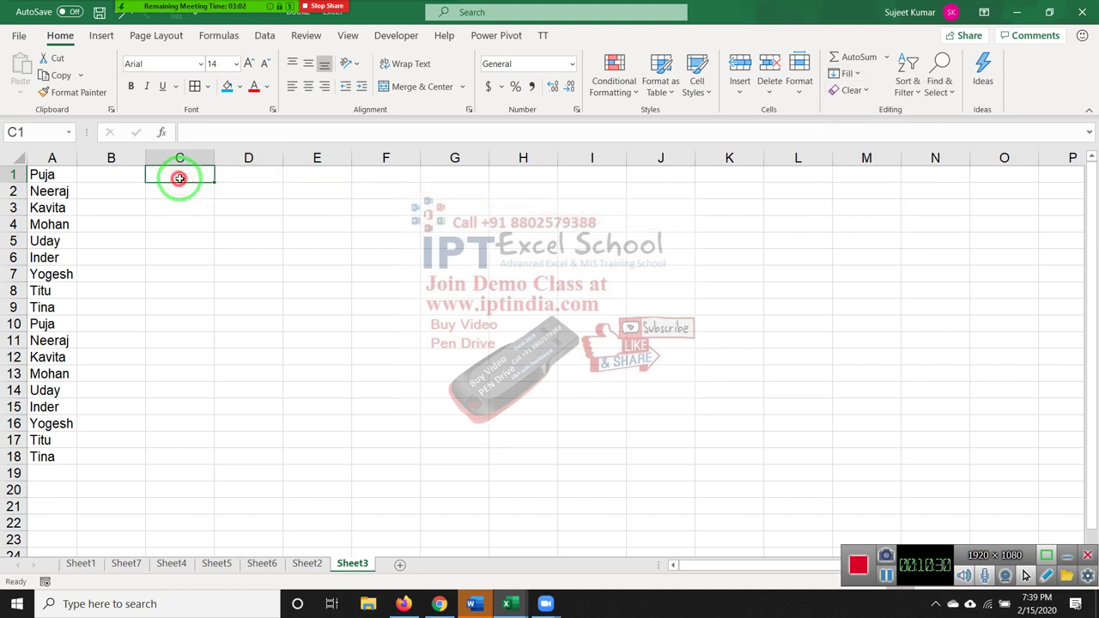
{"action": "type", "text": "Nam"}
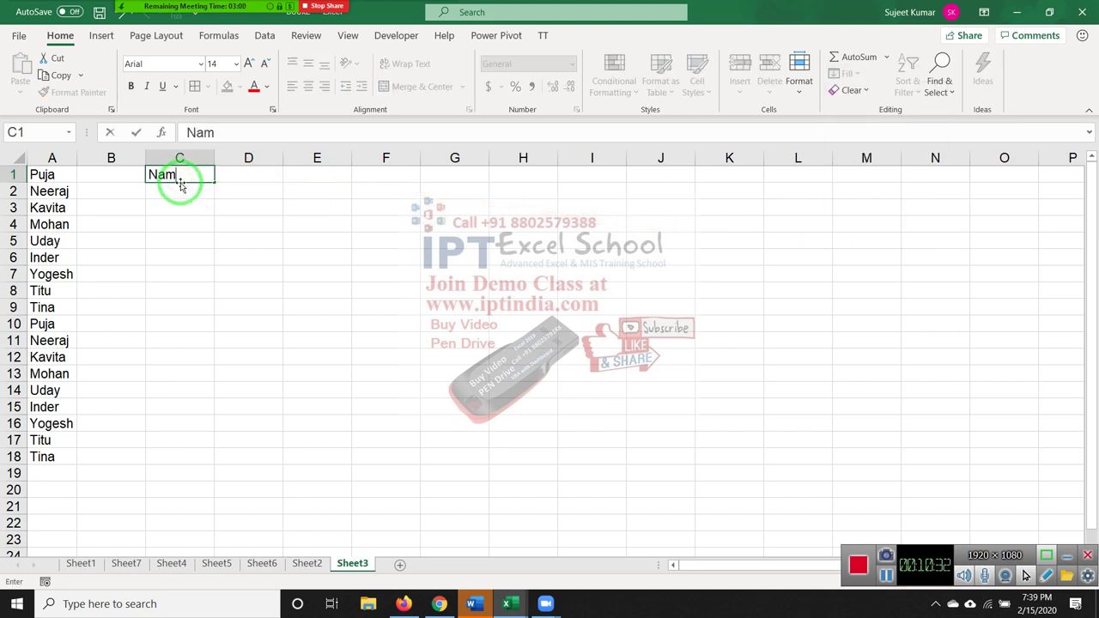
{"action": "type", "text": "e"}
{"action": "key", "text": "Return"}
{"action": "type", "text": "Puja Singh"}
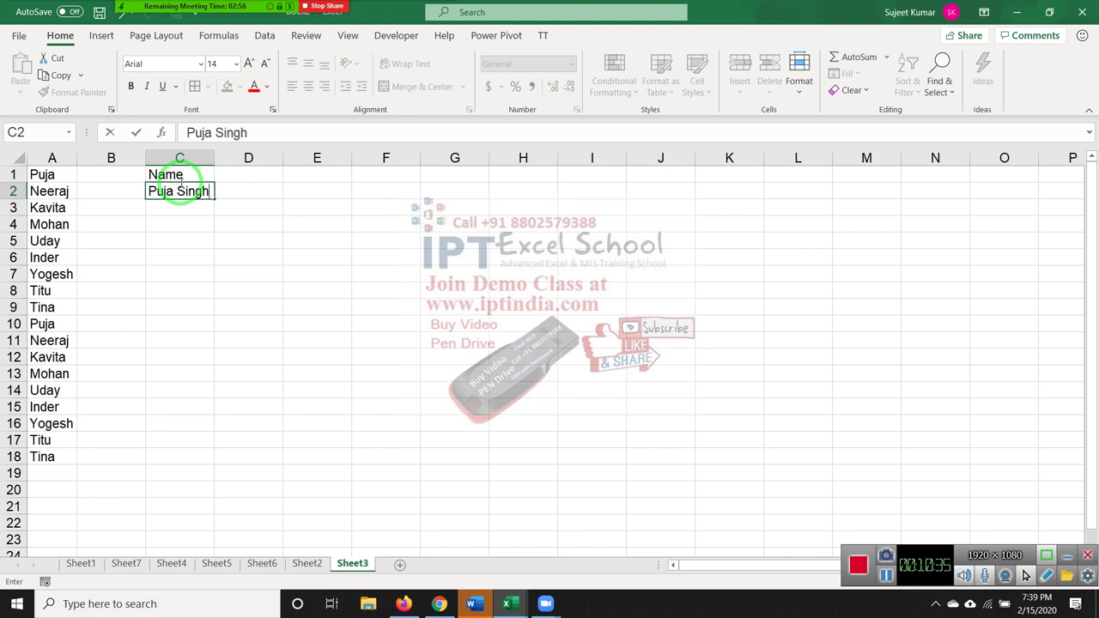
{"action": "key", "text": "Return"}
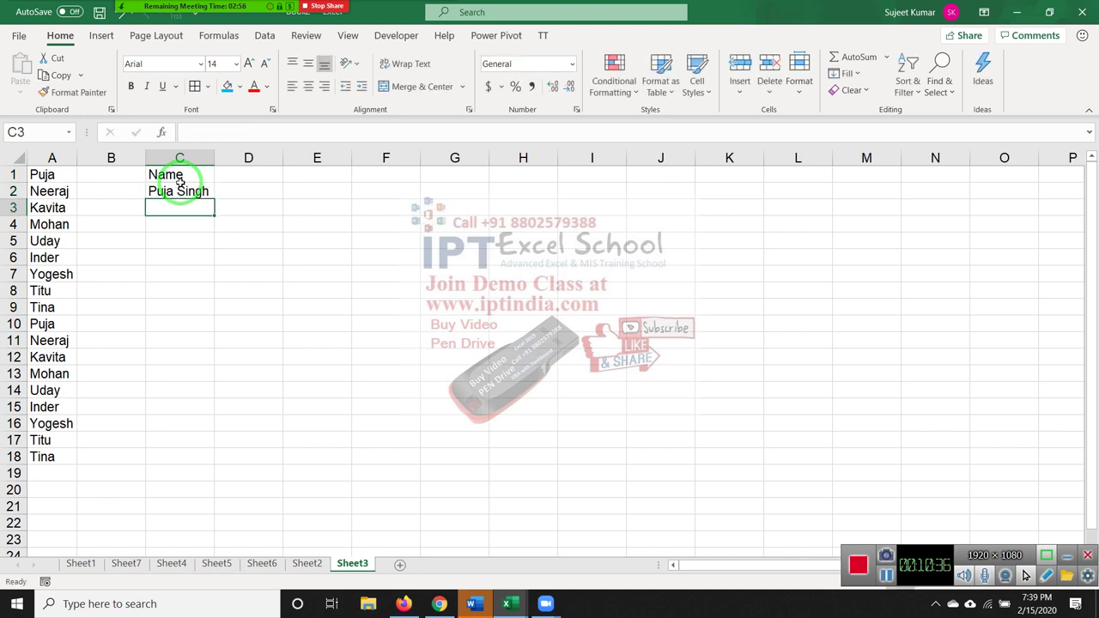
{"action": "type", "text": "Mohan Pr"}
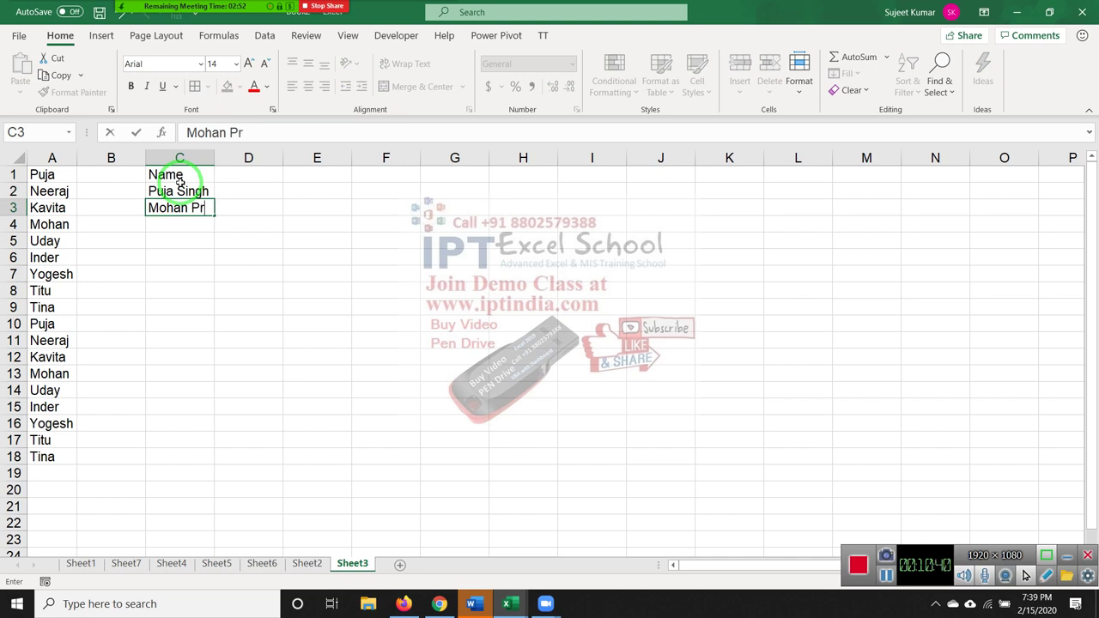
{"action": "type", "text": "asad Sha"}
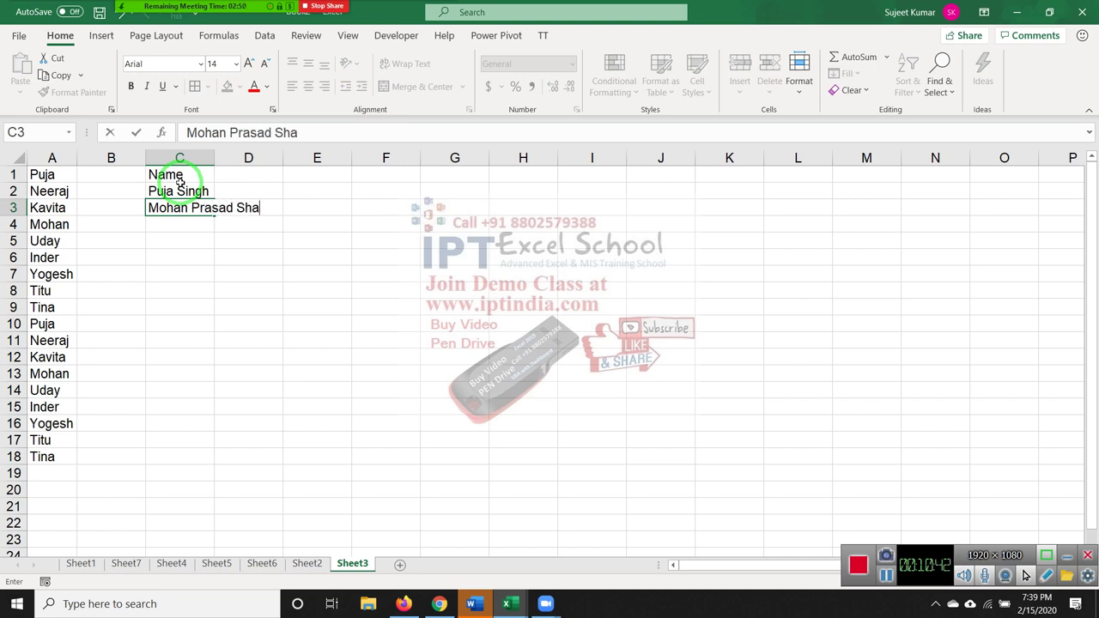
{"action": "type", "text": "rma"}
{"action": "key", "text": "Return"}
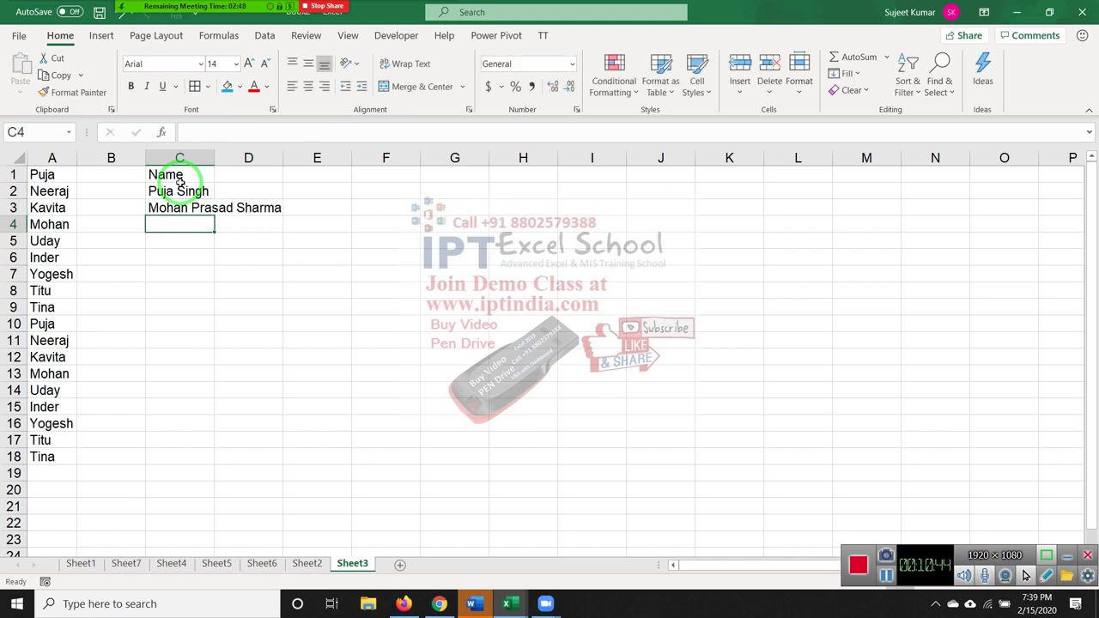
Correct the row 3 name, add two more full names in C4:C5, and widen column C to fit.
{"action": "key", "text": "Up"}
{"action": "key", "text": "Delete"}
{"action": "type", "text": "In"}
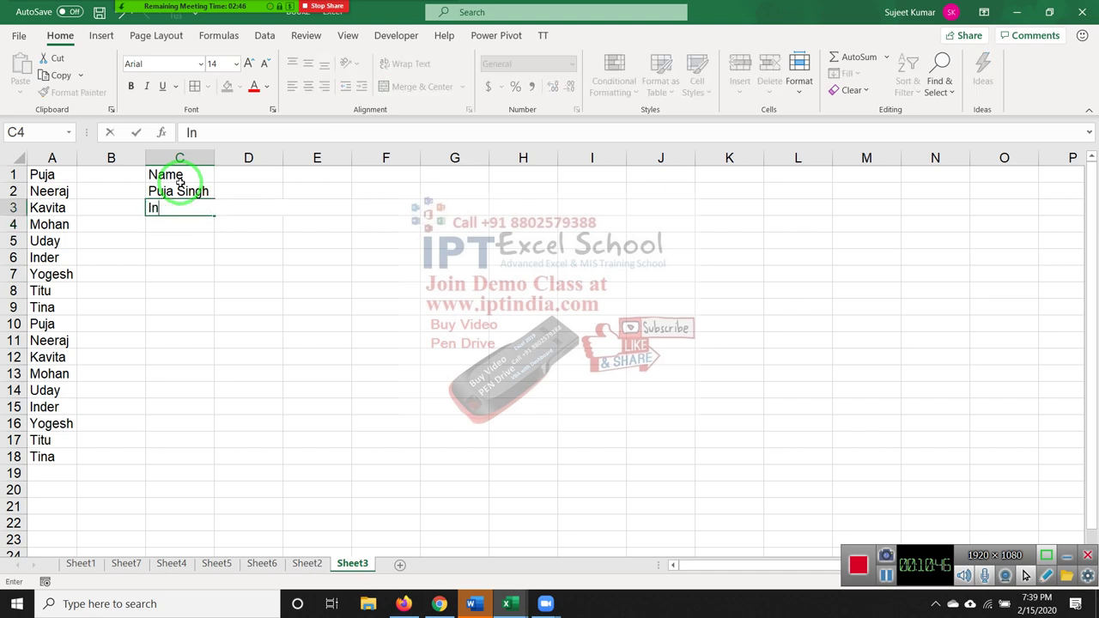
{"action": "type", "text": "der J"}
{"action": "type", "text": "ees"}
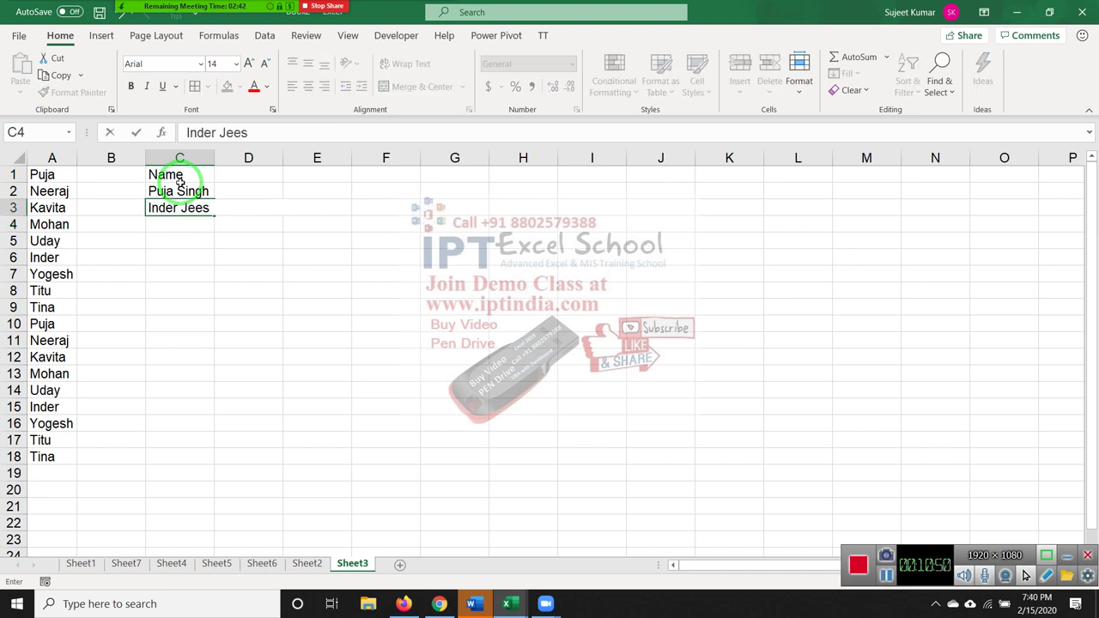
{"action": "type", "text": "S"}
{"action": "type", "text": "ingh"}
{"action": "key", "text": "Return"}
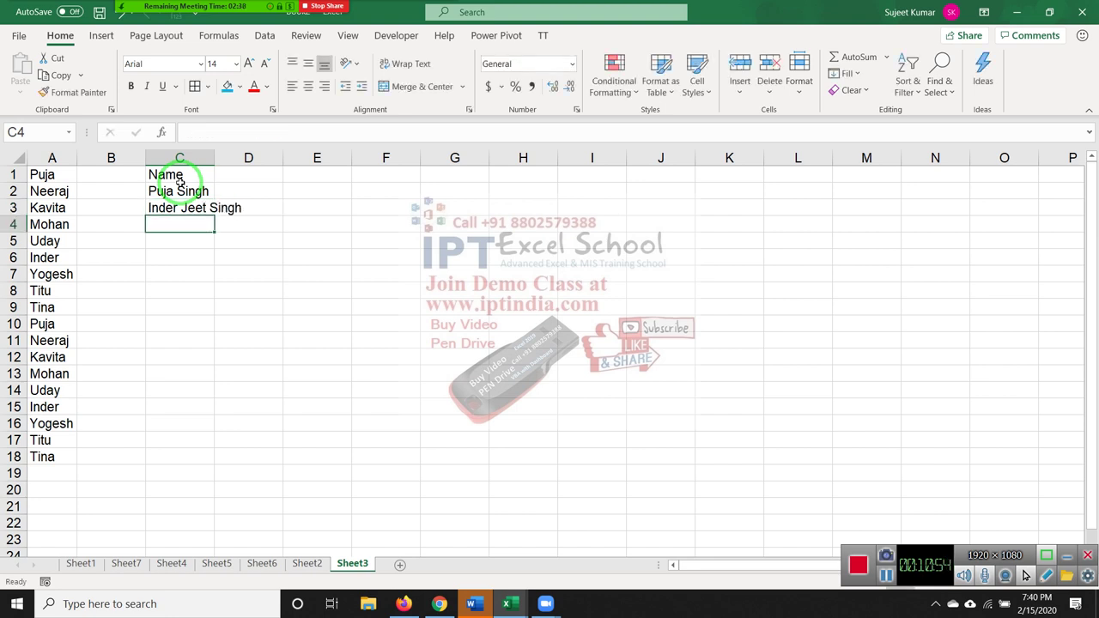
{"action": "type", "text": "Uday"}
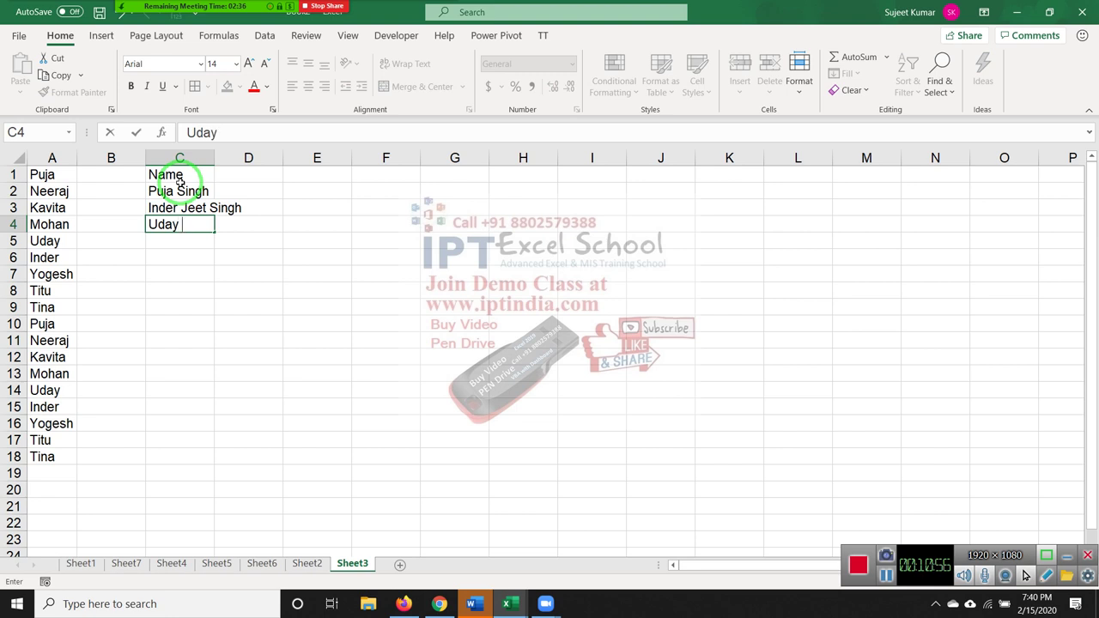
{"action": "type", "text": " Kumar"}
{"action": "key", "text": "Return"}
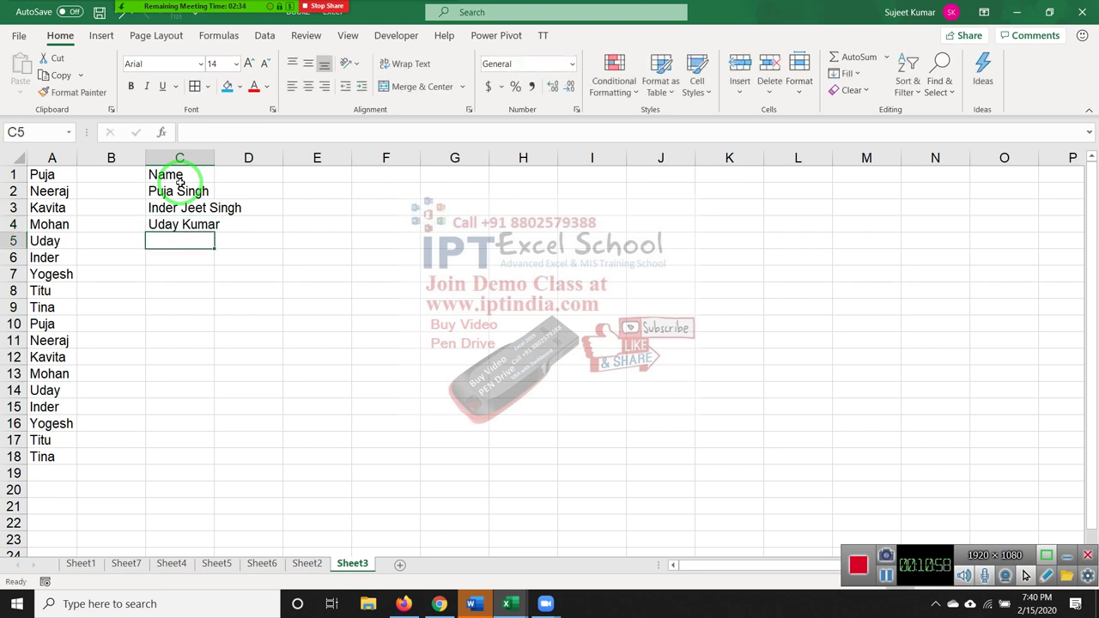
{"action": "type", "text": "I"}
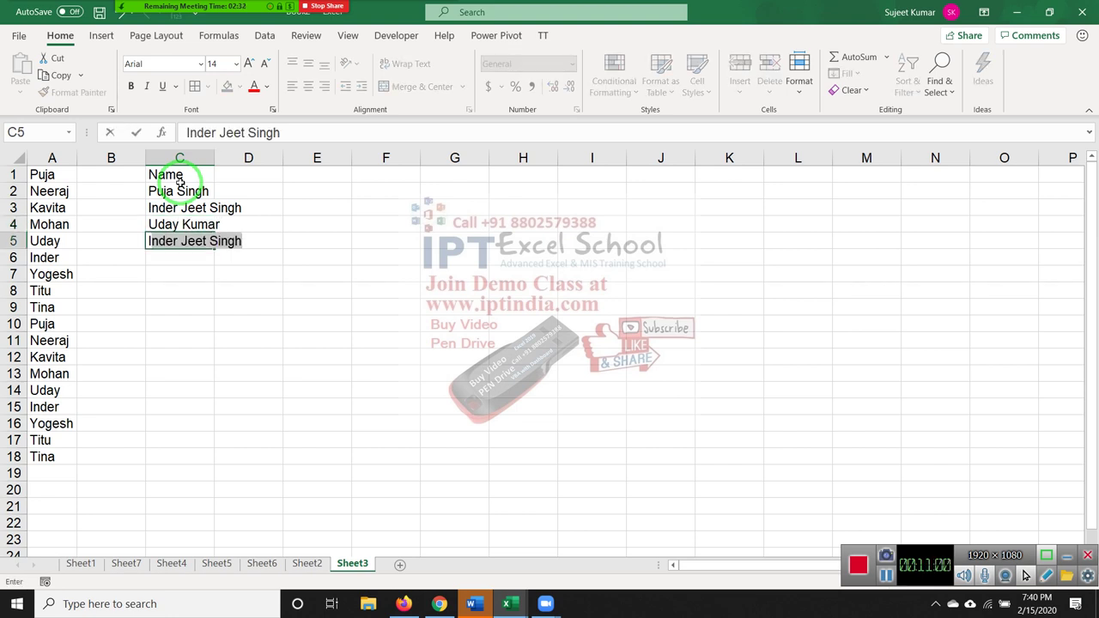
{"action": "type", "text": "ndu"}
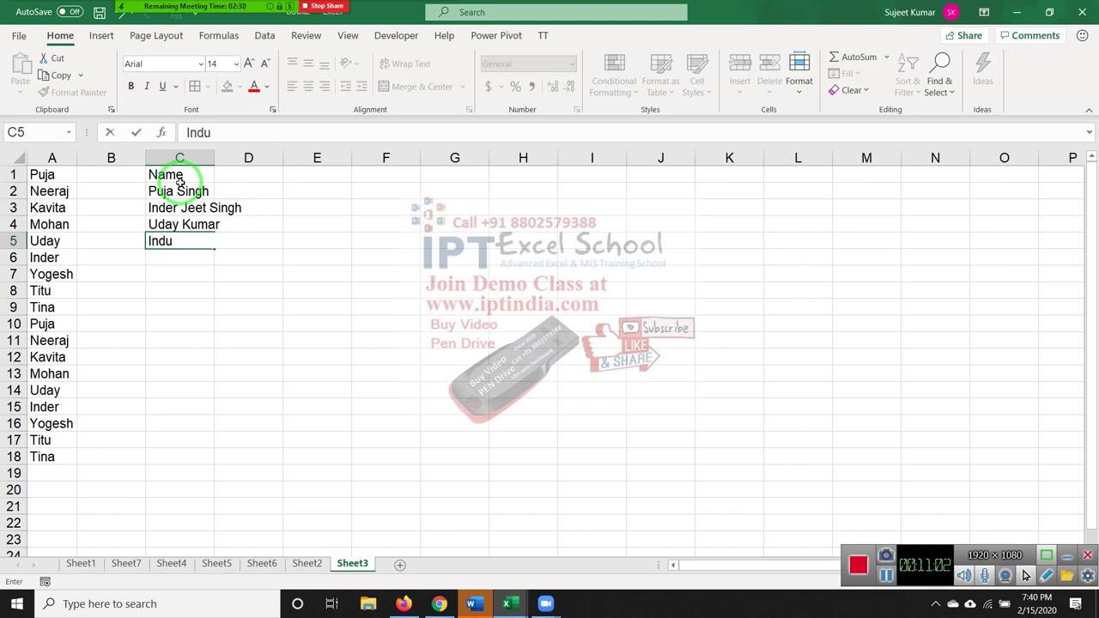
{"action": "type", "text": " Singh"}
{"action": "key", "text": "Tab"}
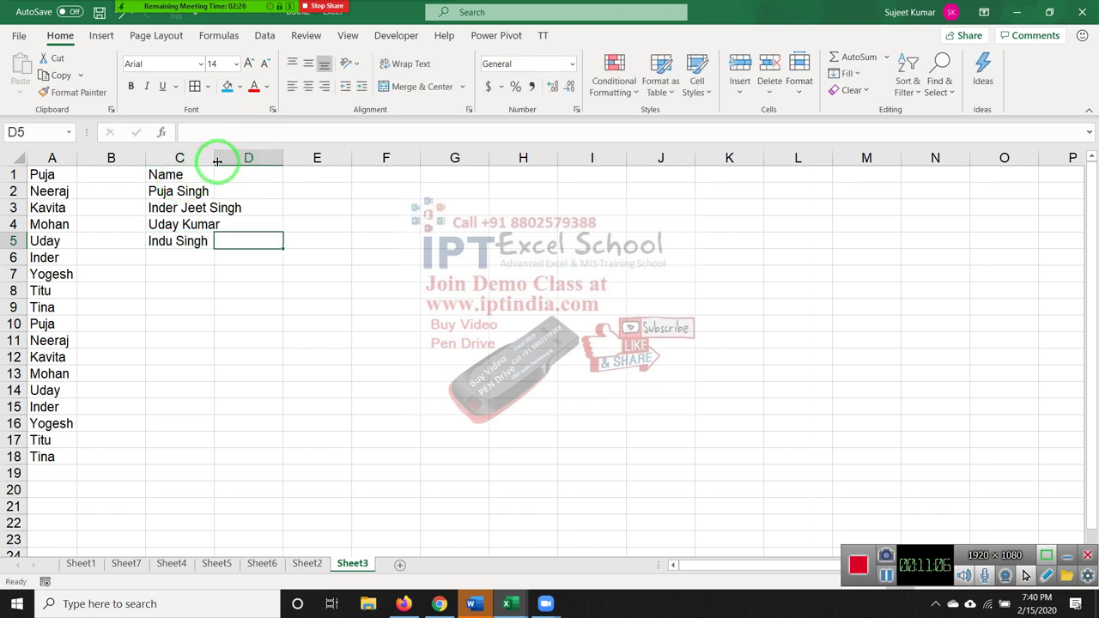
{"action": "left_click_drag", "start_coordinate": [221, 158], "coordinate": [253, 160]}
{"action": "left_click", "coordinate": [260, 171]}
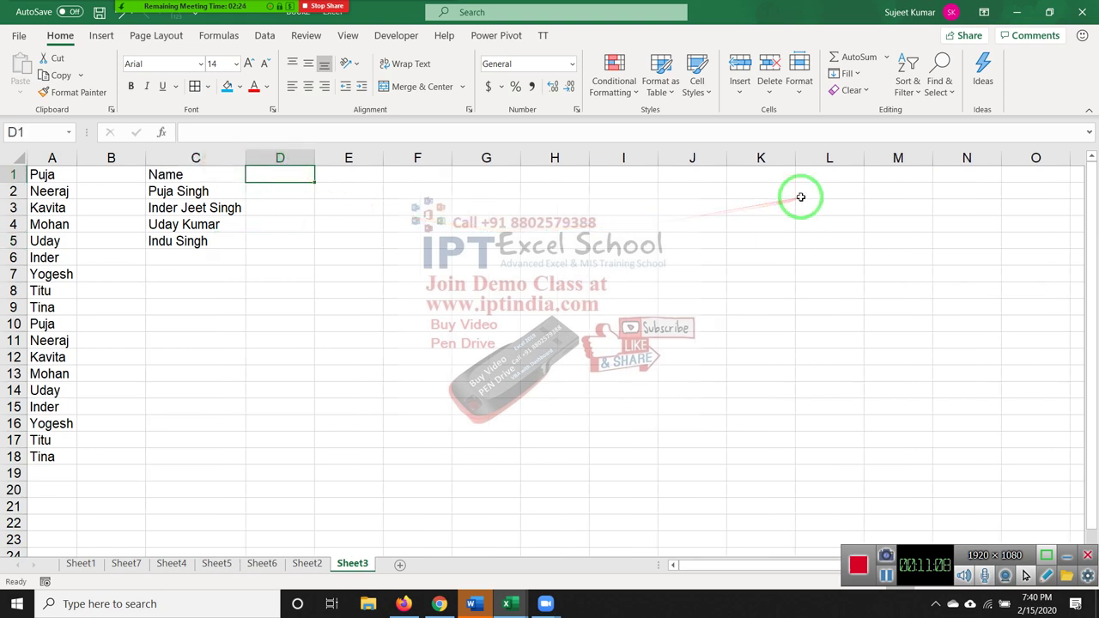
Add headers F and L in D1:E1 and Flash Fill the first names into D2:D5.
{"action": "type", "text": "F"}
{"action": "key", "text": "Tab"}
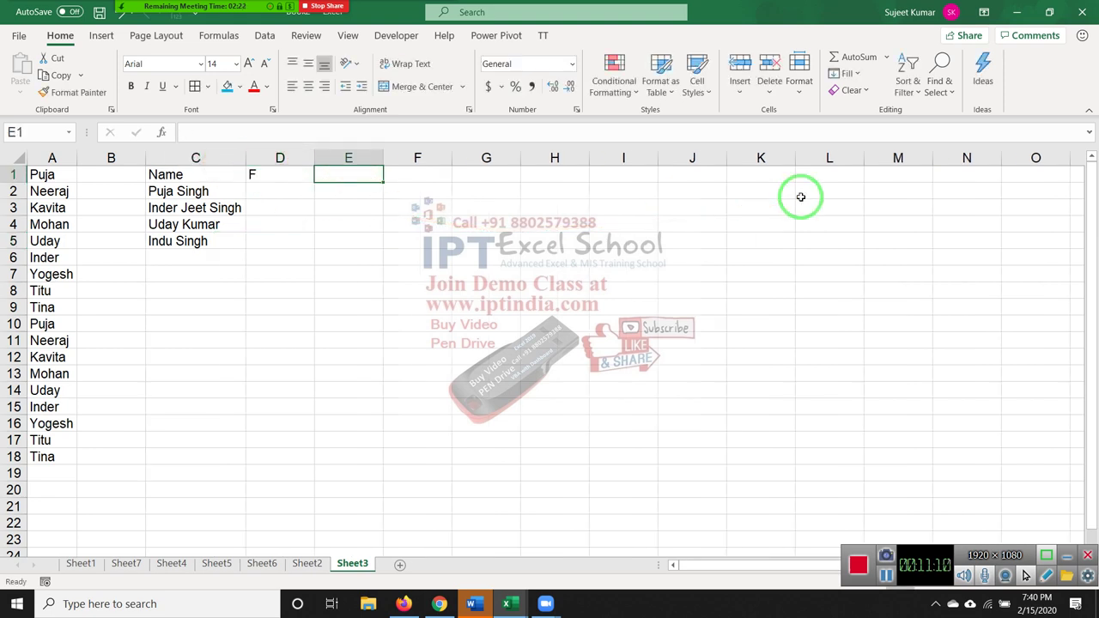
{"action": "type", "text": "L"}
{"action": "key", "text": "Return"}
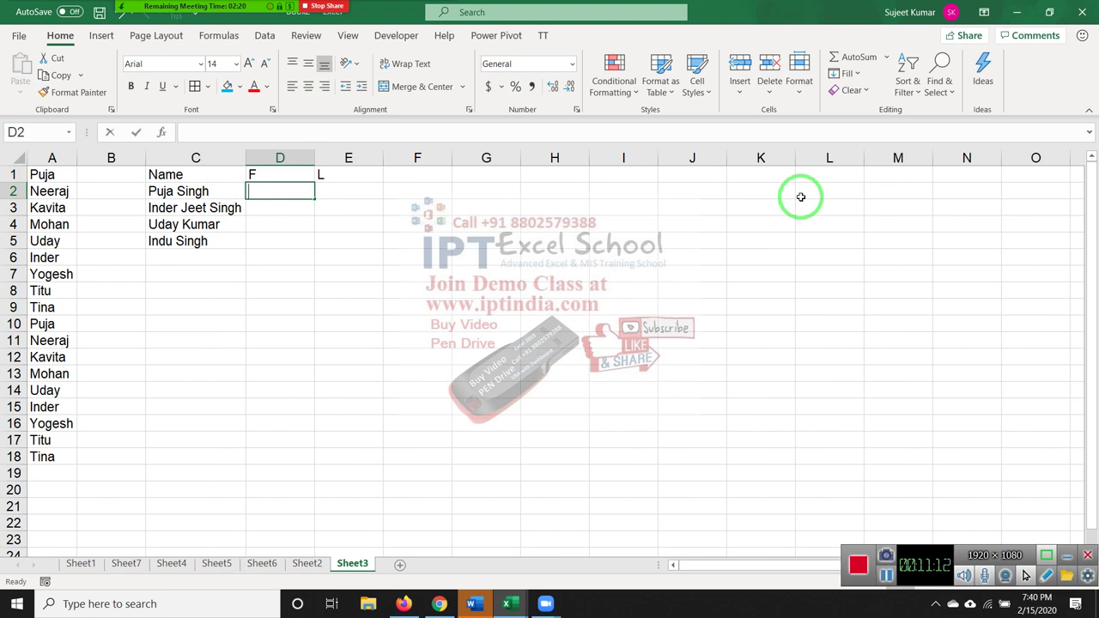
{"action": "type", "text": "="}
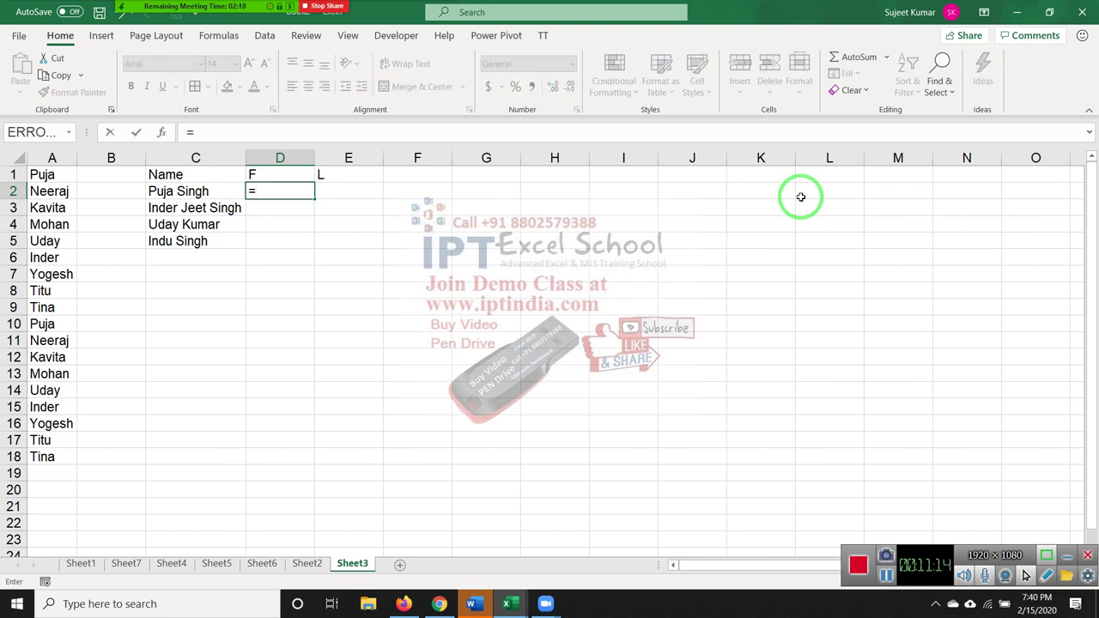
{"action": "key", "text": "Escape"}
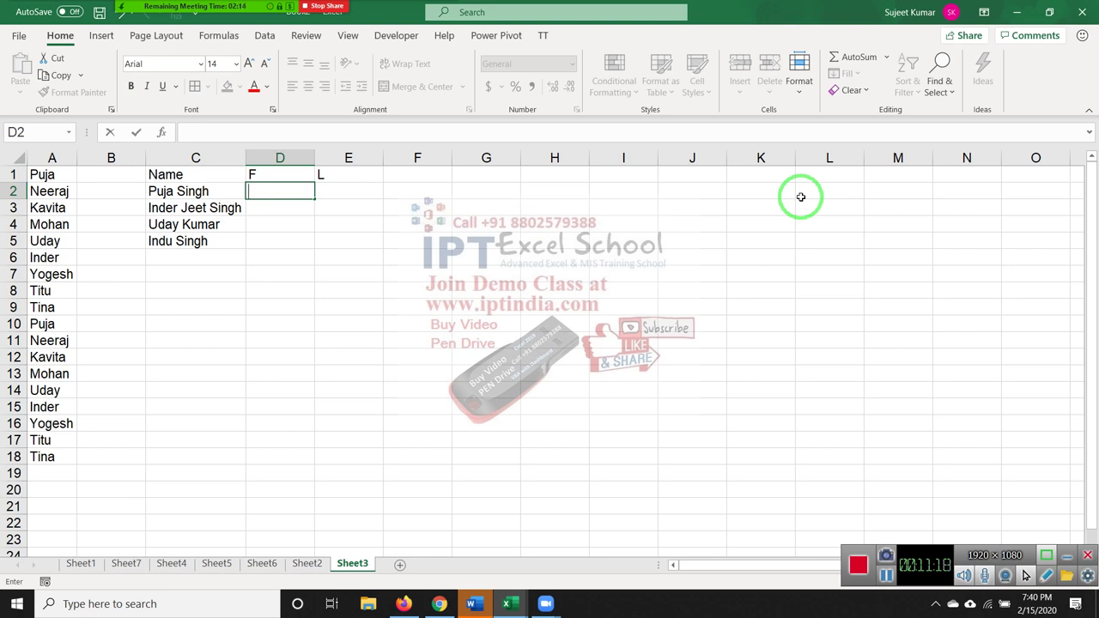
{"action": "type", "text": "Puja"}
{"action": "key", "text": "Return"}
{"action": "key", "text": "Up"}
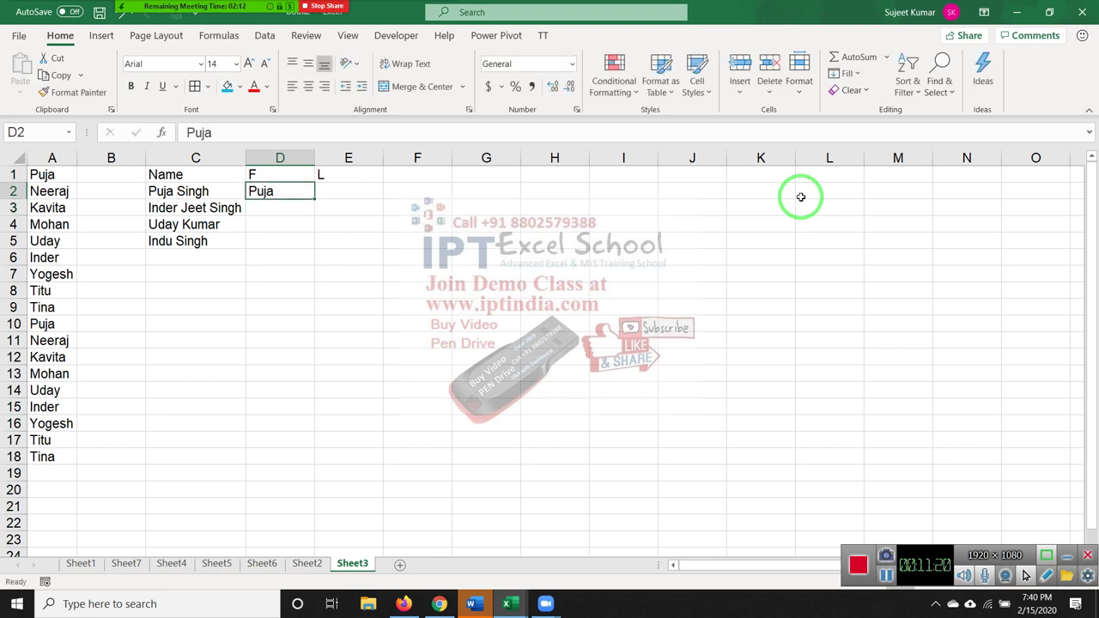
{"action": "left_click_drag", "start_coordinate": [810, 197], "coordinate": [838, 123]}
{"action": "left_click", "coordinate": [846, 74]}
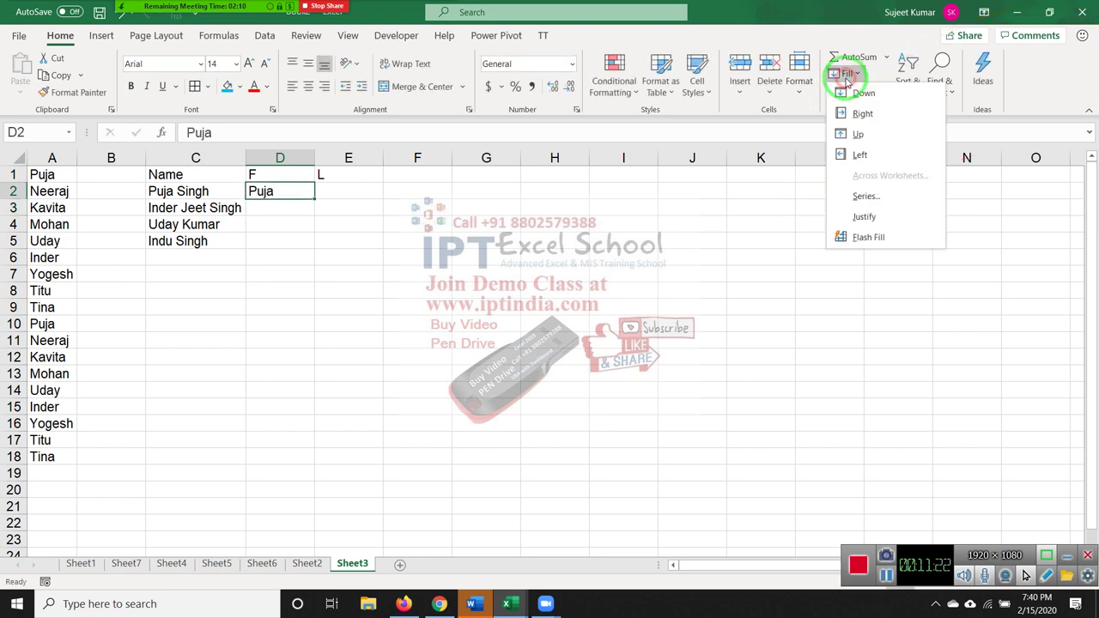
{"action": "left_click", "coordinate": [869, 237]}
{"action": "left_click_drag", "start_coordinate": [869, 243], "coordinate": [358, 189]}
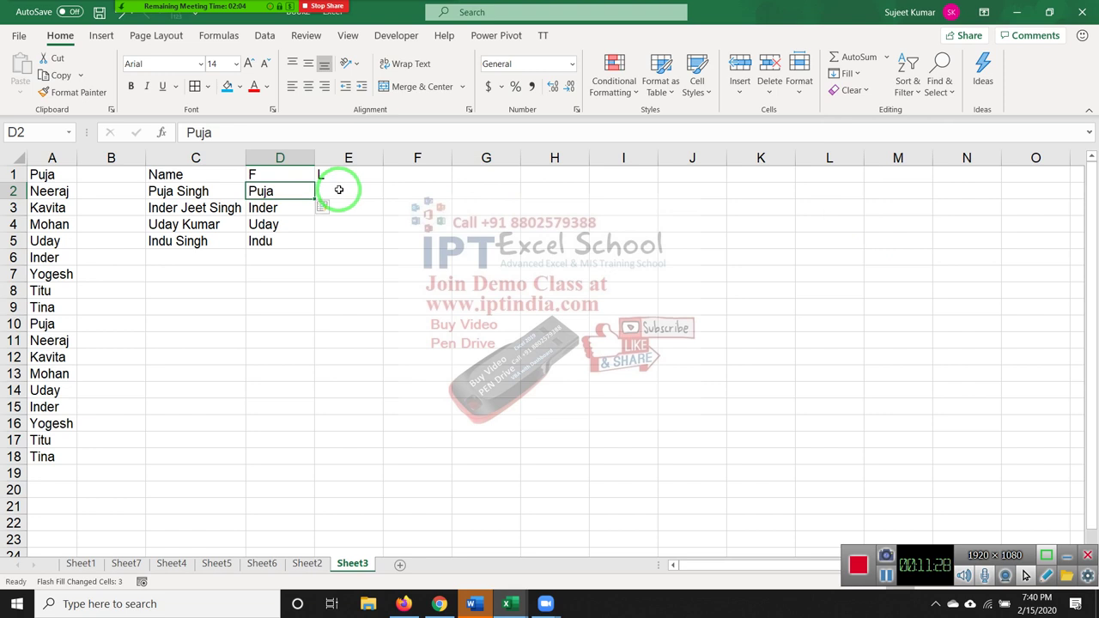
Enter the first surname in E2 and Flash Fill the remaining surnames into E3:E5.
{"action": "left_click", "coordinate": [339, 190]}
{"action": "type", "text": "s"}
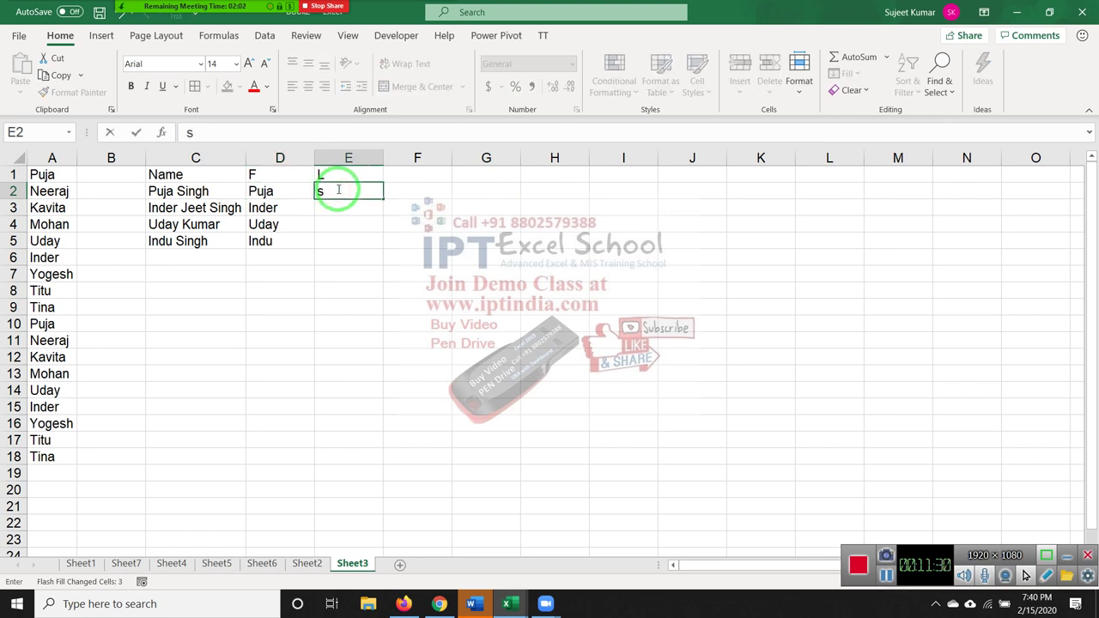
{"action": "type", "text": "ingh"}
{"action": "key", "text": "Return"}
{"action": "left_click", "coordinate": [338, 189]}
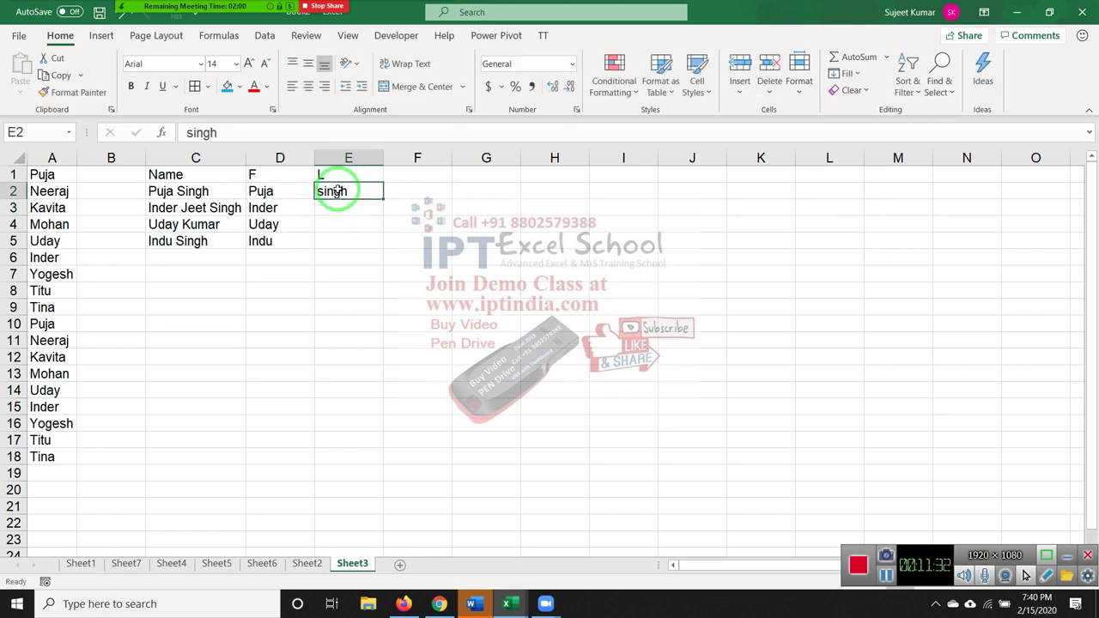
{"action": "left_click_drag", "start_coordinate": [343, 191], "coordinate": [745, 59]}
{"action": "left_click", "coordinate": [846, 74]}
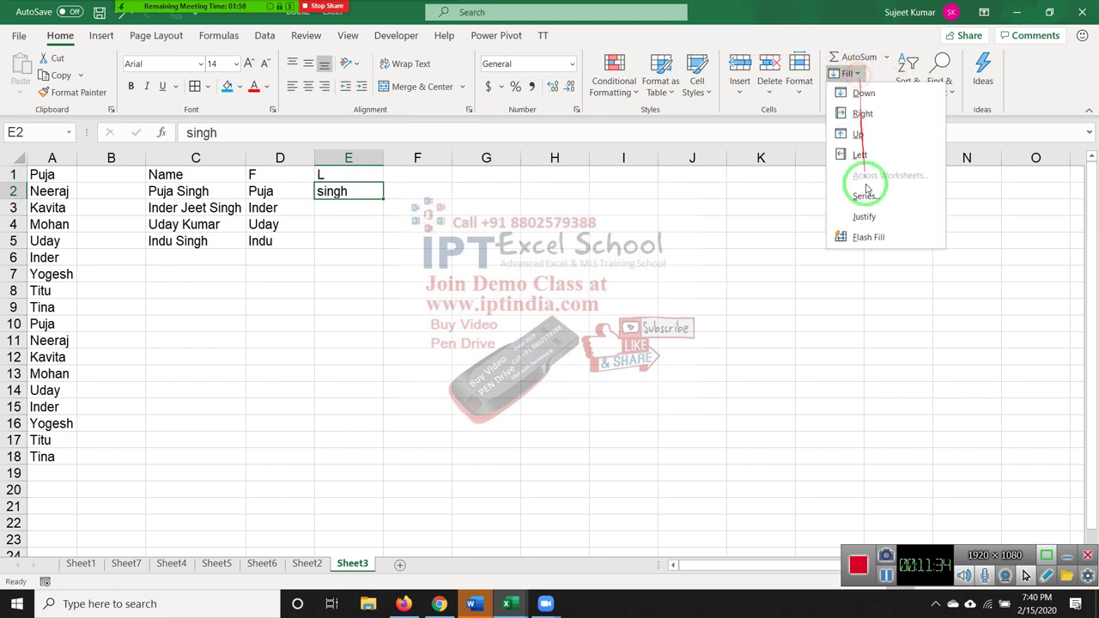
{"action": "left_click", "coordinate": [869, 238]}
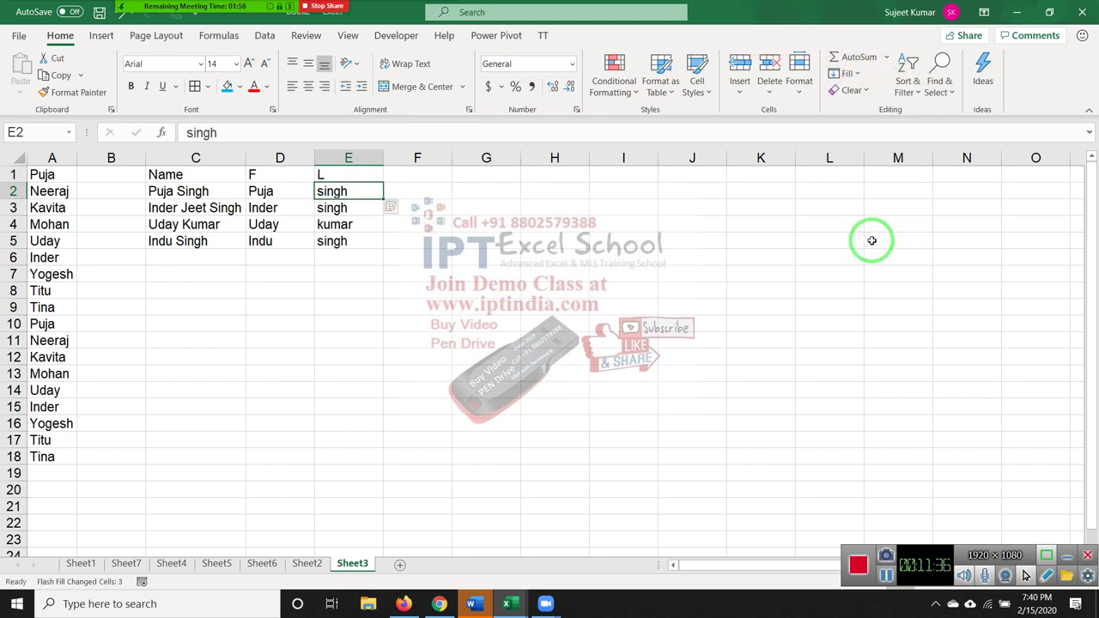
{"action": "left_click_drag", "start_coordinate": [855, 240], "coordinate": [524, 216]}
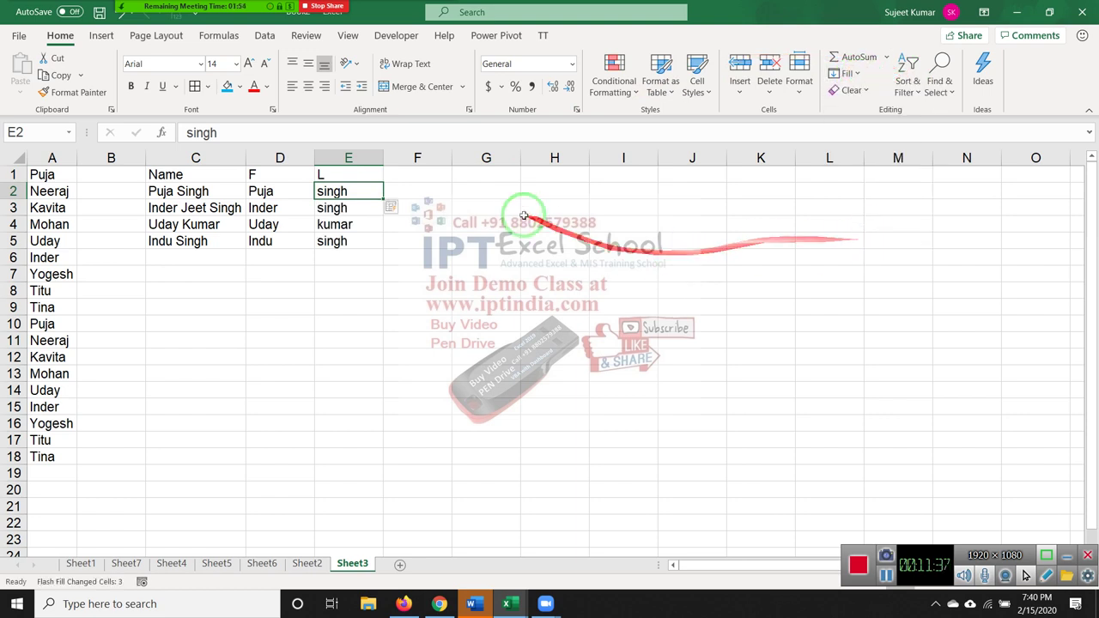
{"action": "left_click", "coordinate": [508, 171]}
Enter a Date header in G1, 1-Aug in G2, and =G2+20 filled down to G7.
{"action": "type", "text": "Date"}
{"action": "key", "text": "Return"}
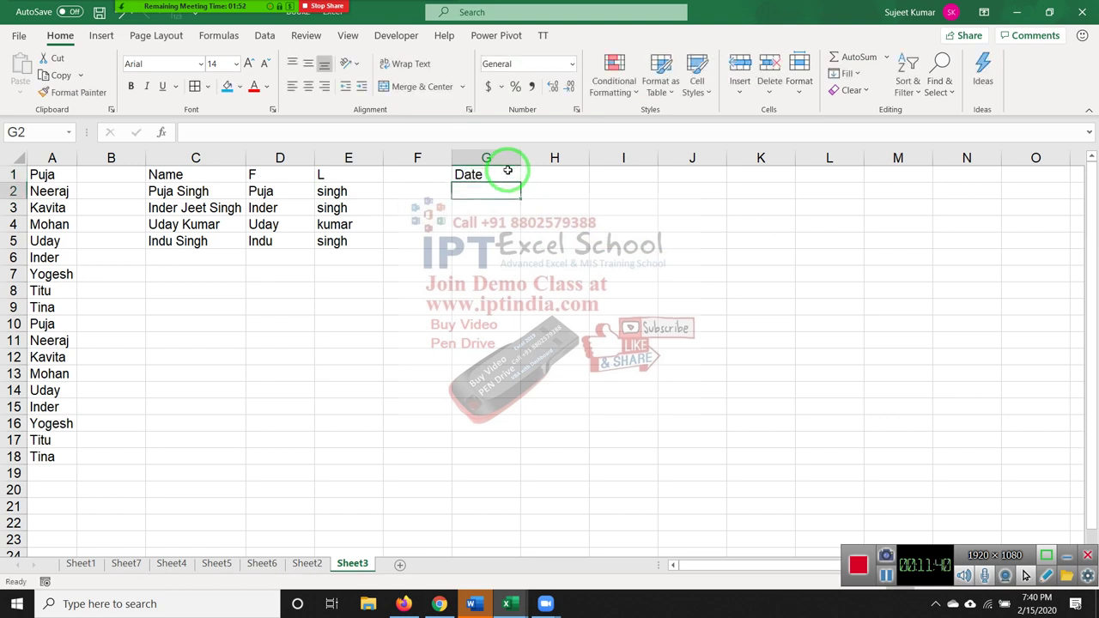
{"action": "type", "text": "8/1"}
{"action": "key", "text": "Return"}
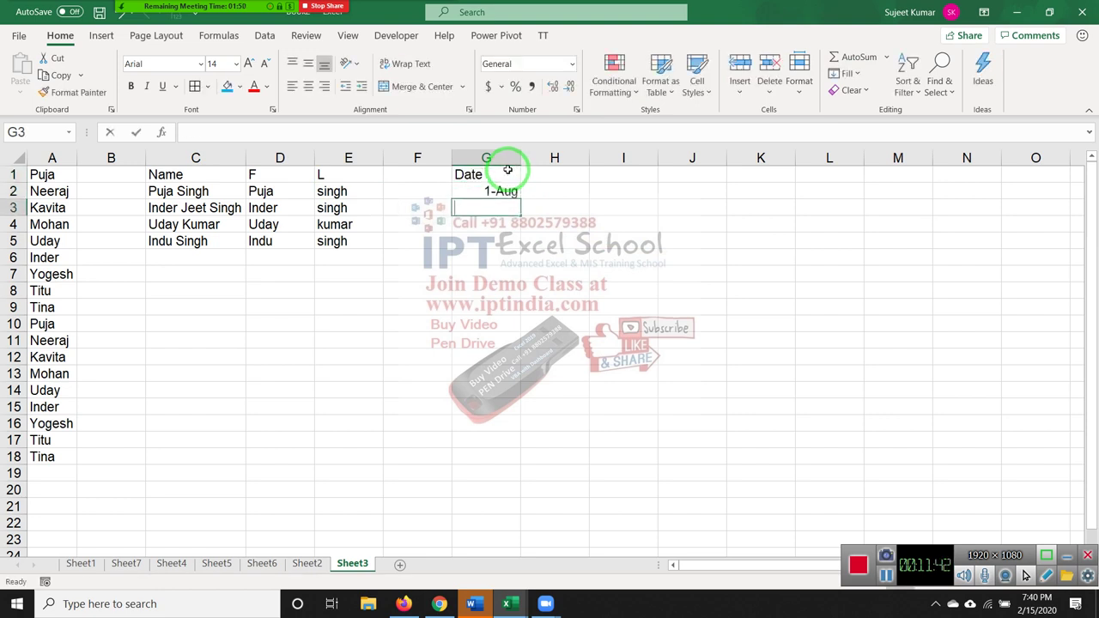
{"action": "type", "text": "=G2+20"}
{"action": "key", "text": "Return"}
{"action": "key", "text": "Up"}
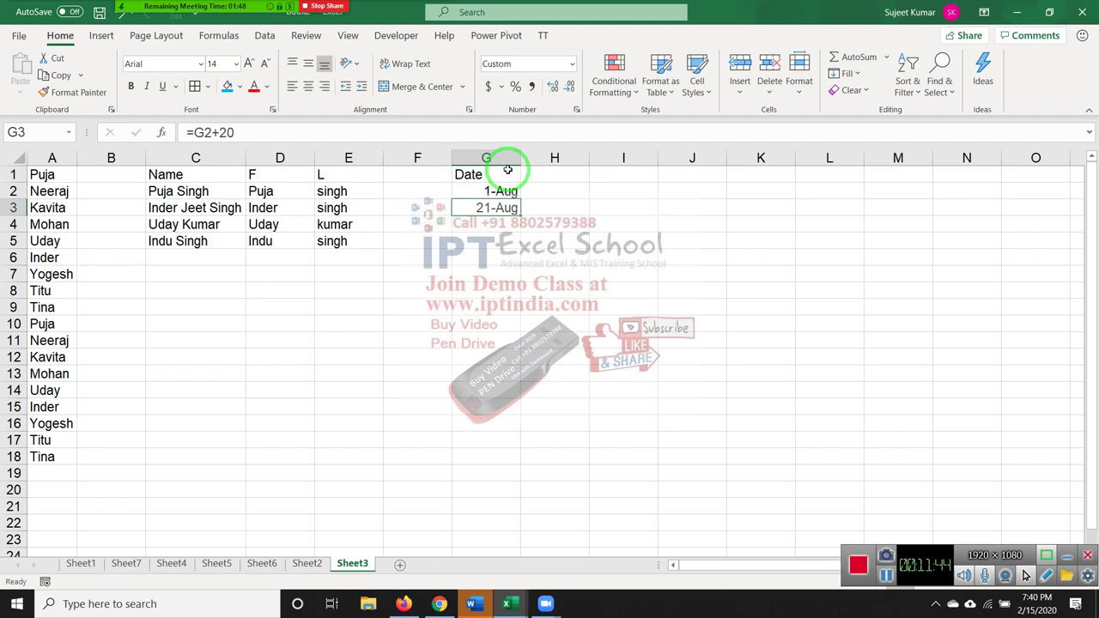
{"action": "key", "text": "shift+Down"}
{"action": "key", "text": "shift+Down"}
{"action": "key", "text": "shift+Down"}
{"action": "key", "text": "ctrl+d"}
{"action": "key", "text": "Up"}
{"action": "key", "text": "Up"}
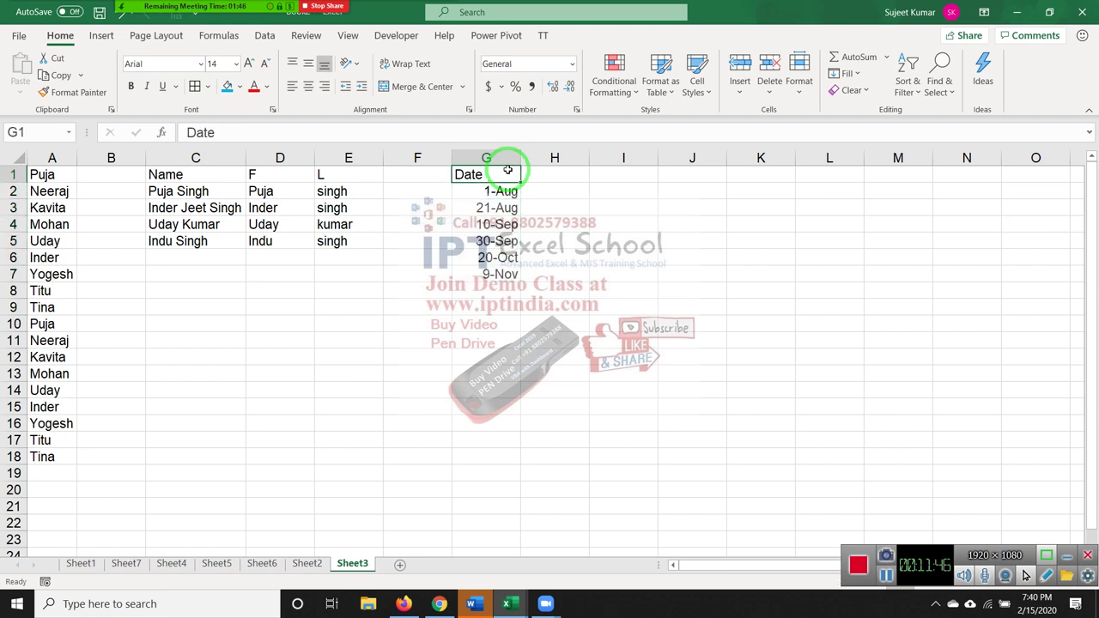
Type Aug in H2 and Flash Fill the month names into H3:H7.
{"action": "key", "text": "Down"}
{"action": "key", "text": "Right"}
{"action": "type", "text": "A"}
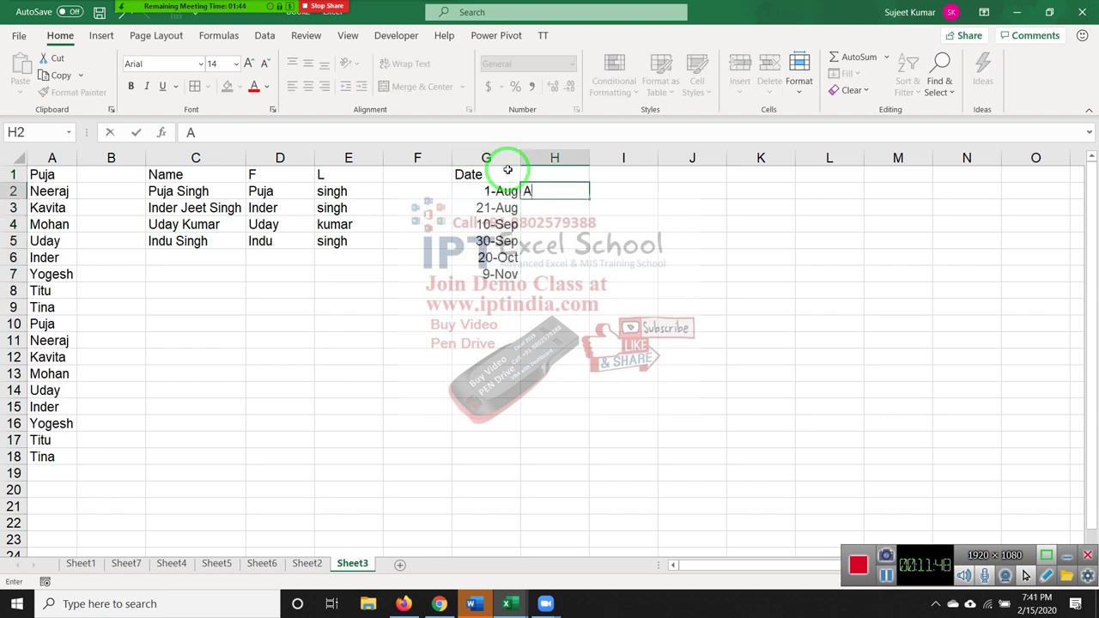
{"action": "type", "text": "ug"}
{"action": "key", "text": "Return"}
{"action": "key", "text": "Up"}
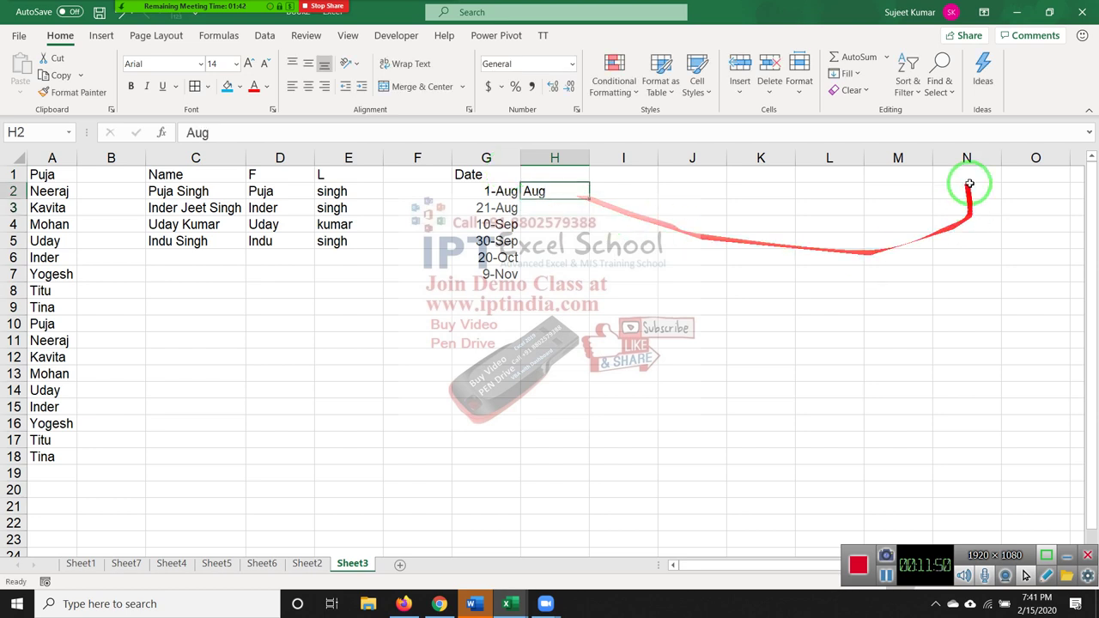
{"action": "left_click", "coordinate": [846, 74]}
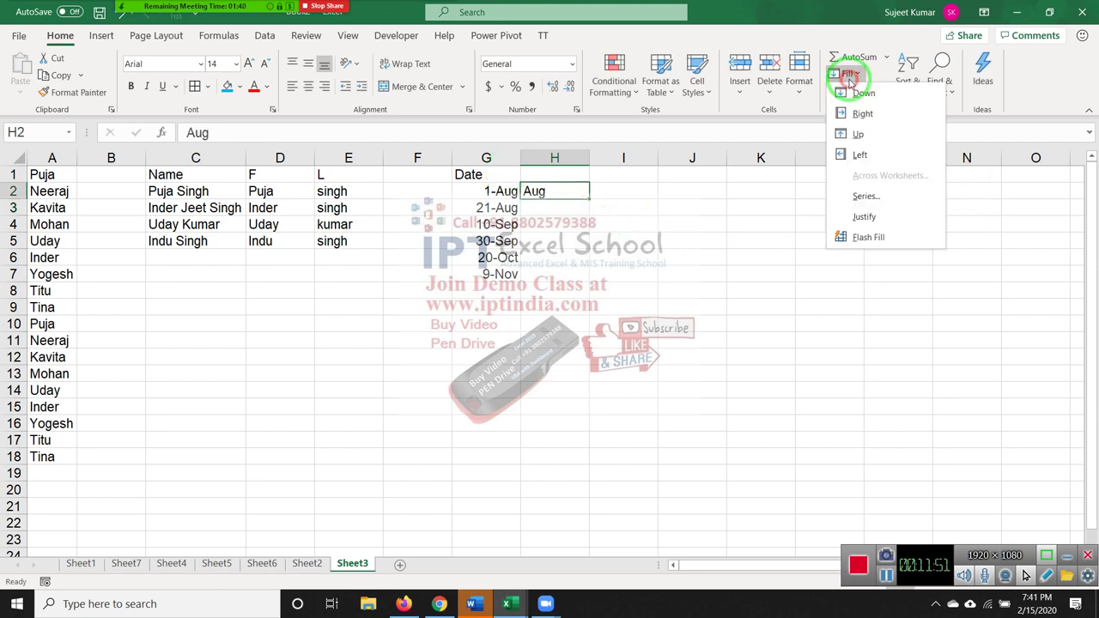
{"action": "left_click", "coordinate": [864, 240]}
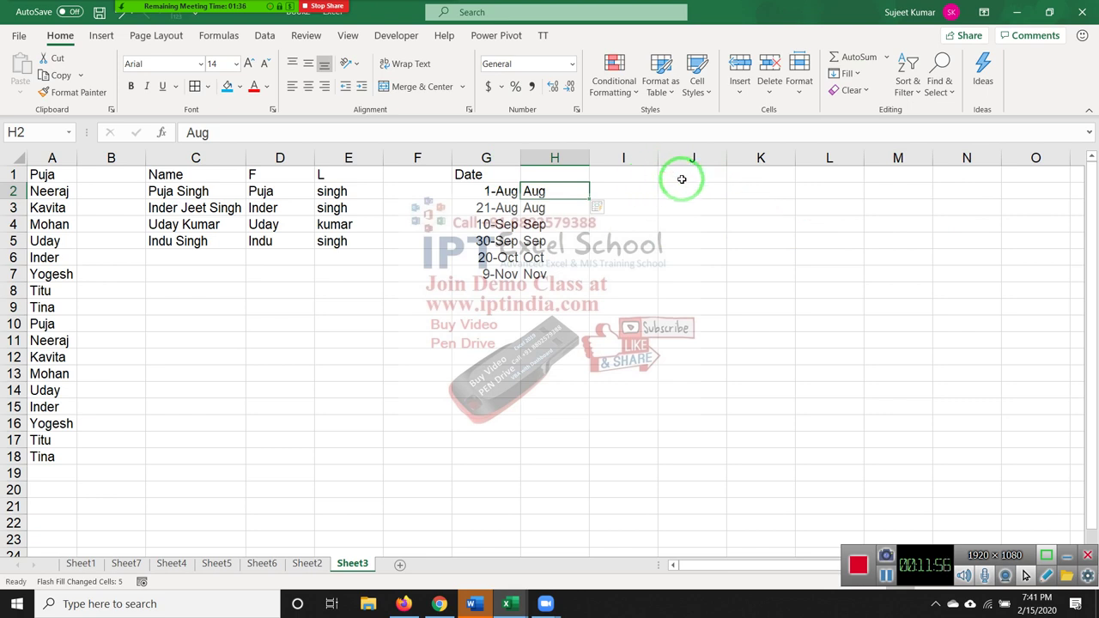
{"action": "left_click", "coordinate": [680, 176]}
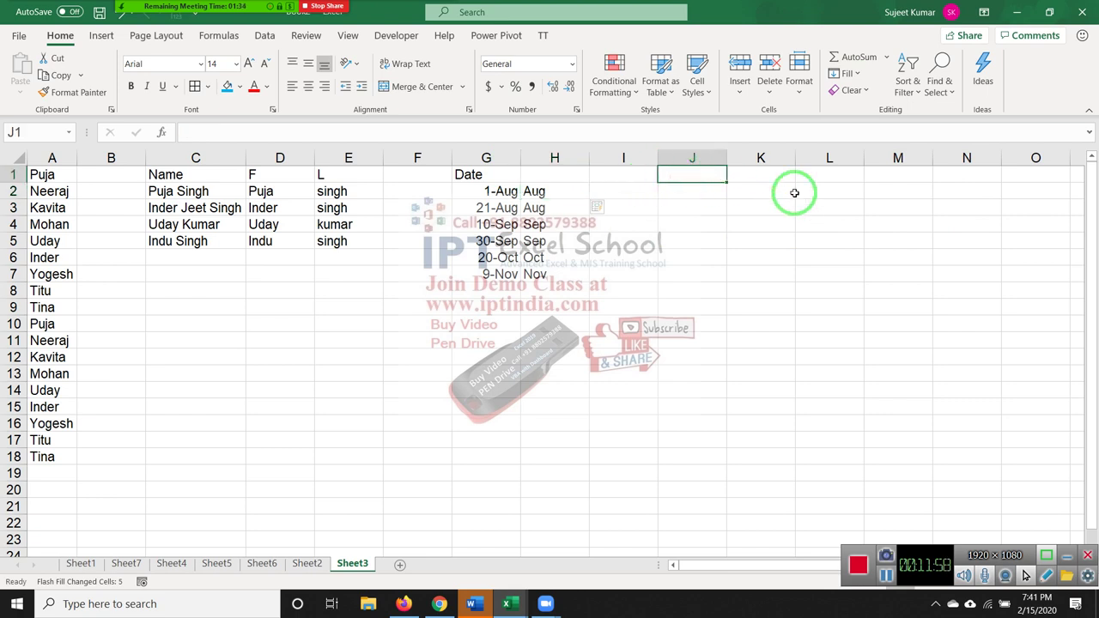
Enter 41.25, 52.96 and 12.36 in J1:J3.
{"action": "type", "text": "41.25"}
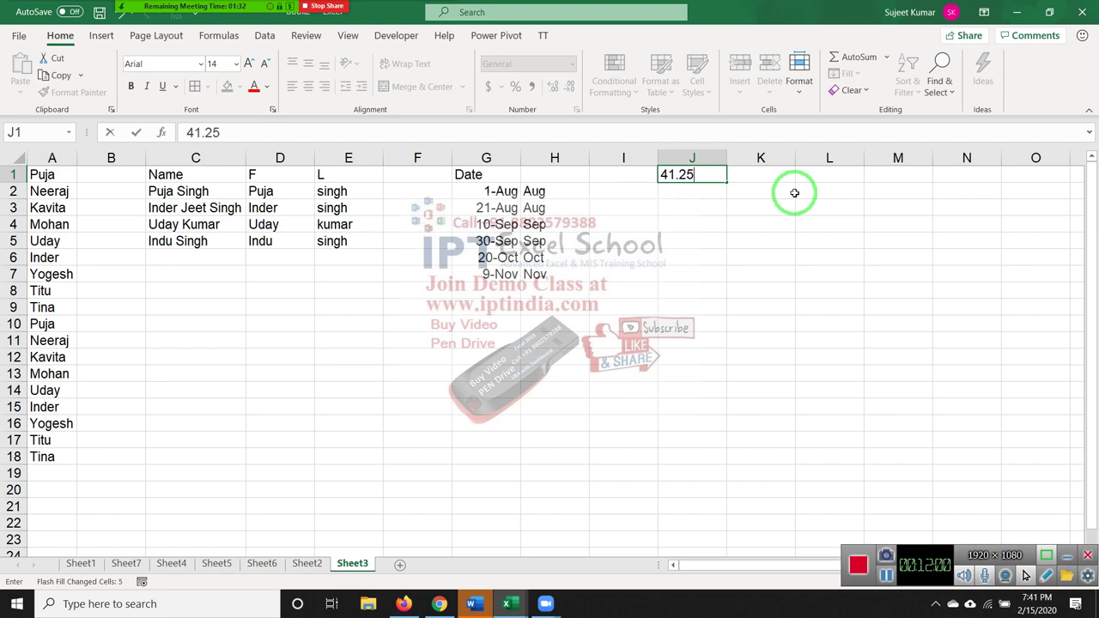
{"action": "key", "text": "Return"}
{"action": "type", "text": "52.96"}
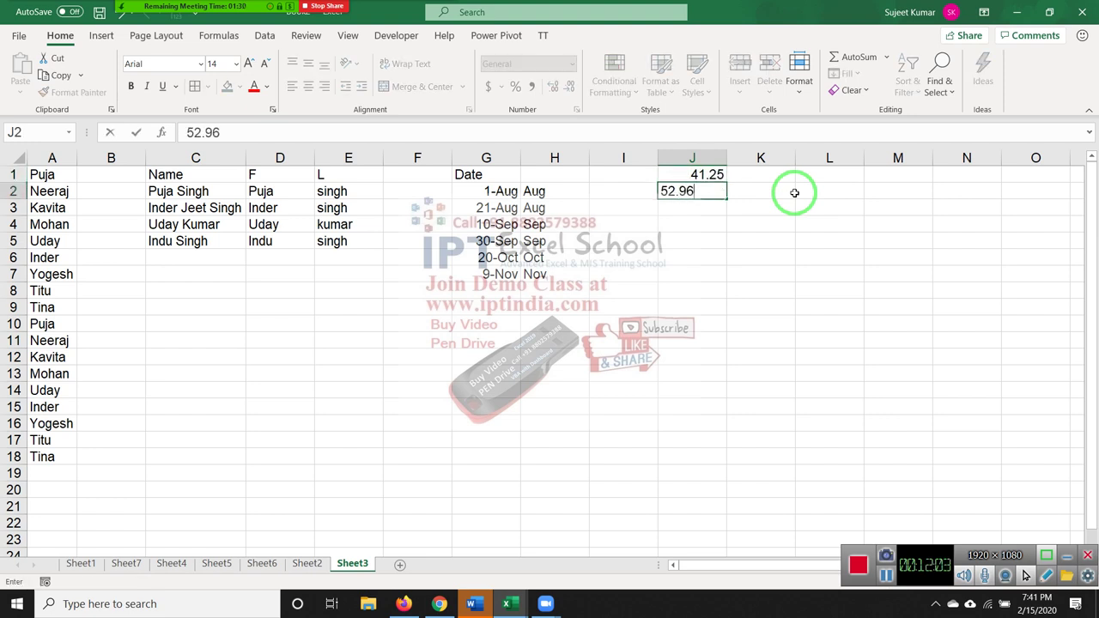
{"action": "key", "text": "Return"}
{"action": "type", "text": "12."}
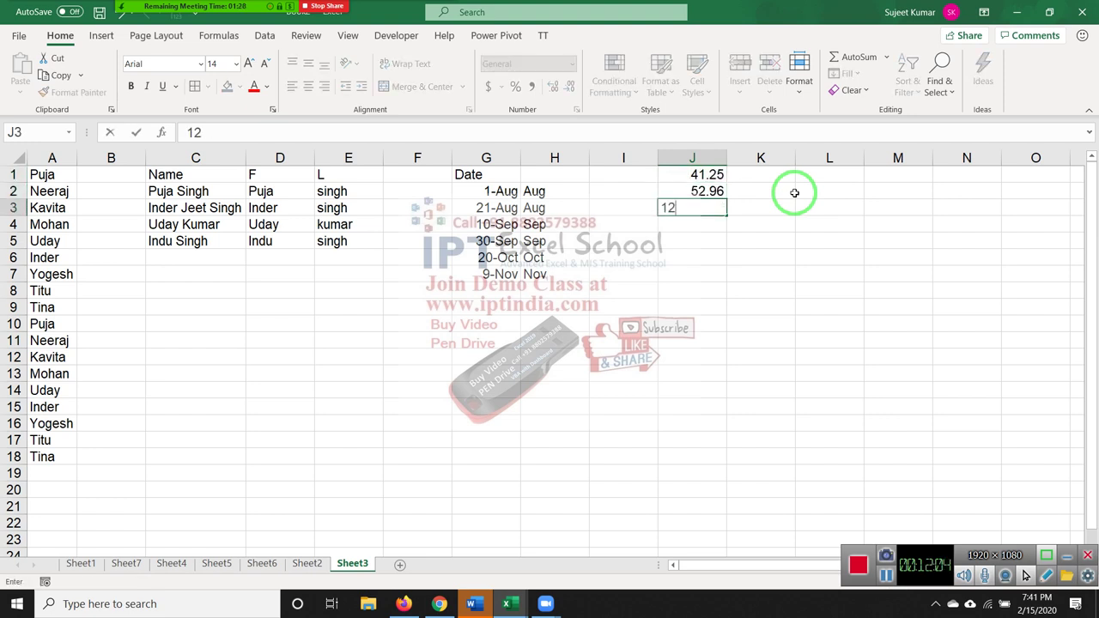
{"action": "type", "text": "36"}
{"action": "key", "text": "Return"}
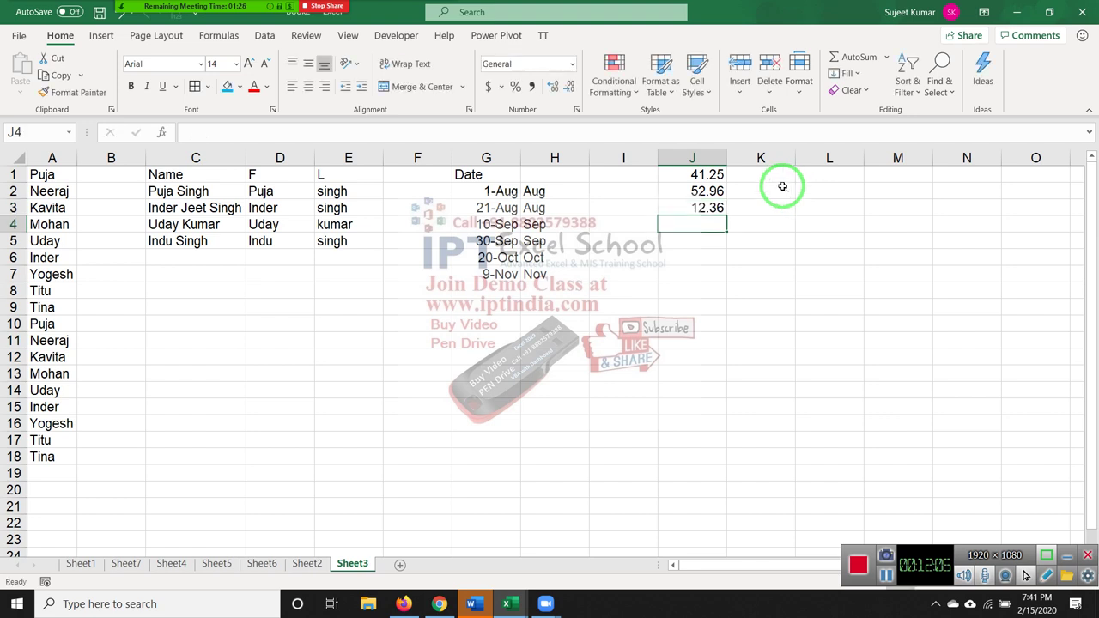
Type 0.25 in K1 and Flash Fill the decimal parts 0.96 and 0.36 into K2:K3.
{"action": "left_click", "coordinate": [782, 185]}
{"action": "key", "text": "Up"}
{"action": "type", "text": "0"}
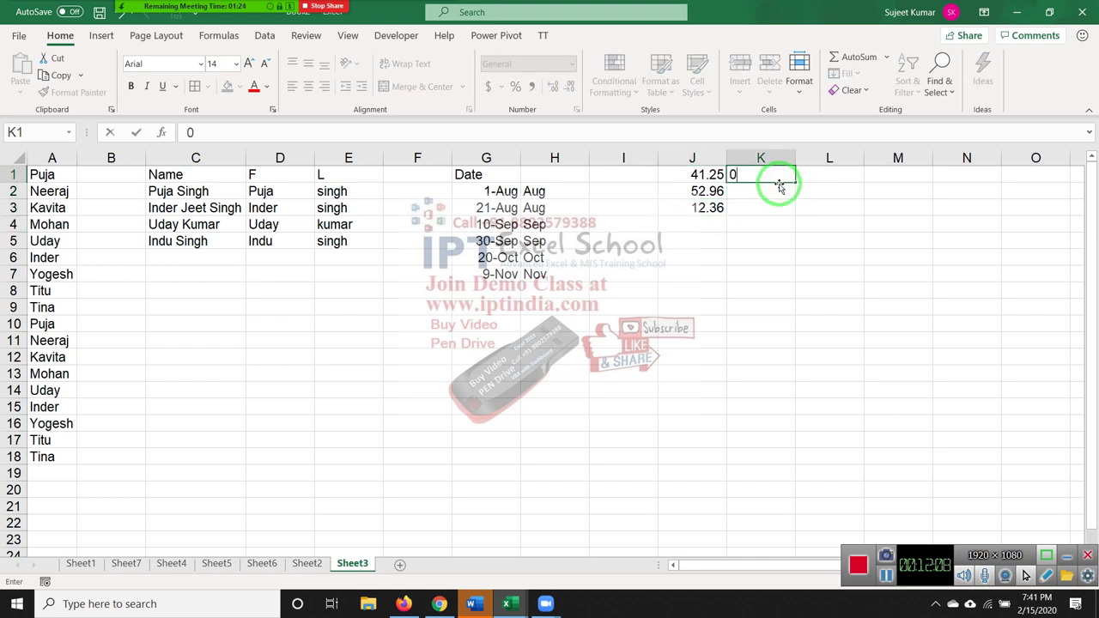
{"action": "type", "text": ".25"}
{"action": "key", "text": "Return"}
{"action": "key", "text": "Up"}
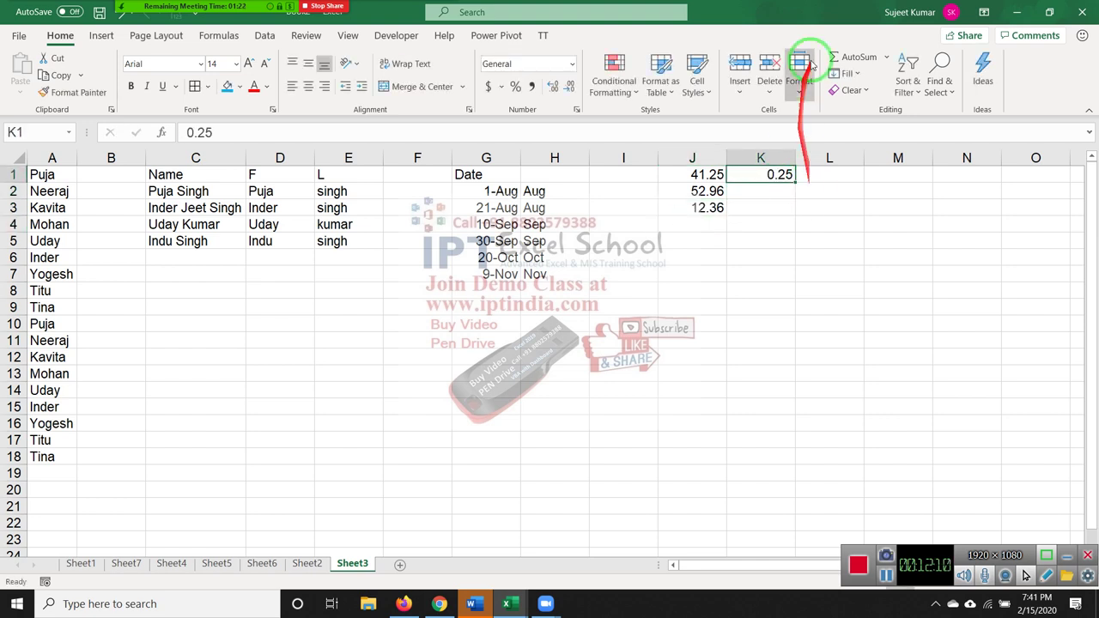
{"action": "left_click", "coordinate": [850, 73]}
{"action": "left_click", "coordinate": [884, 238]}
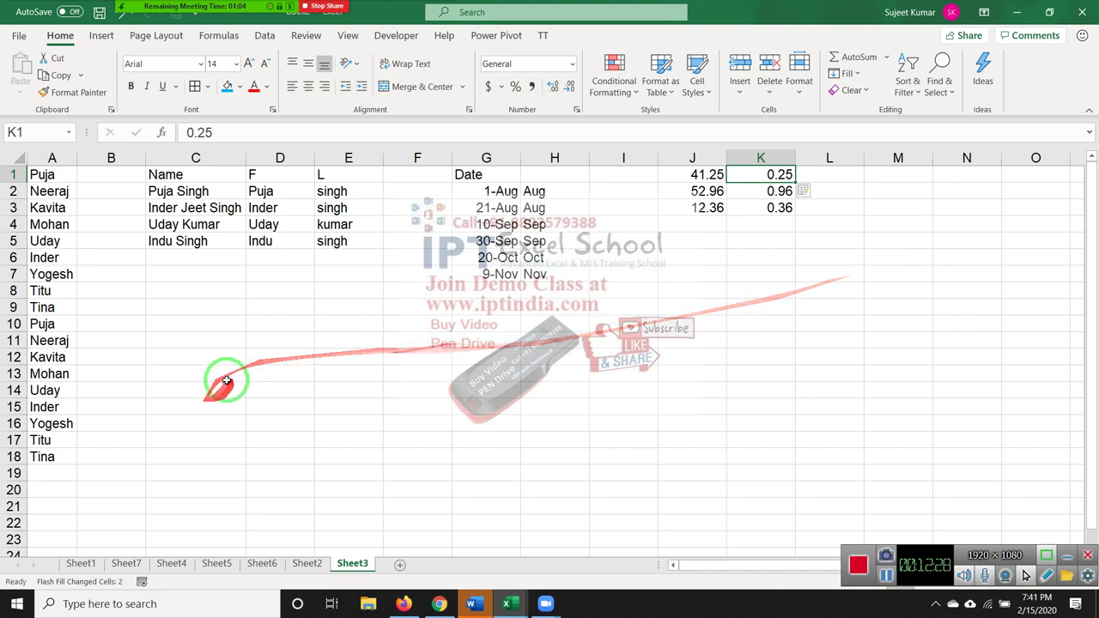
{"action": "left_click", "coordinate": [425, 324]}
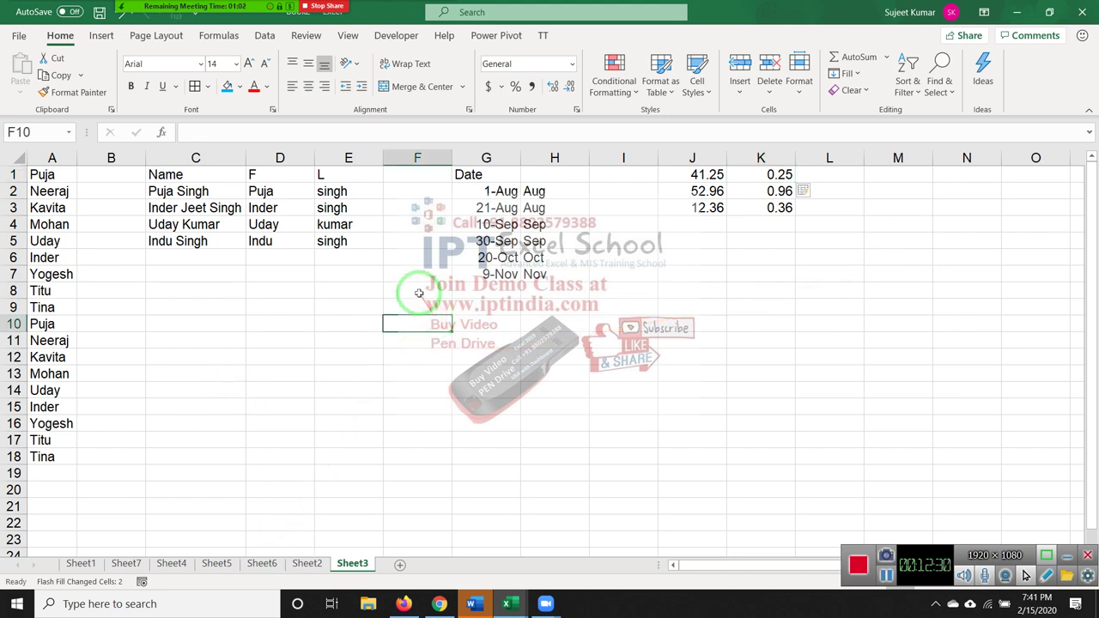
Select the date and month table G1:H7 and apply a blue fill colour.
{"action": "left_click_drag", "start_coordinate": [485, 191], "coordinate": [507, 273]}
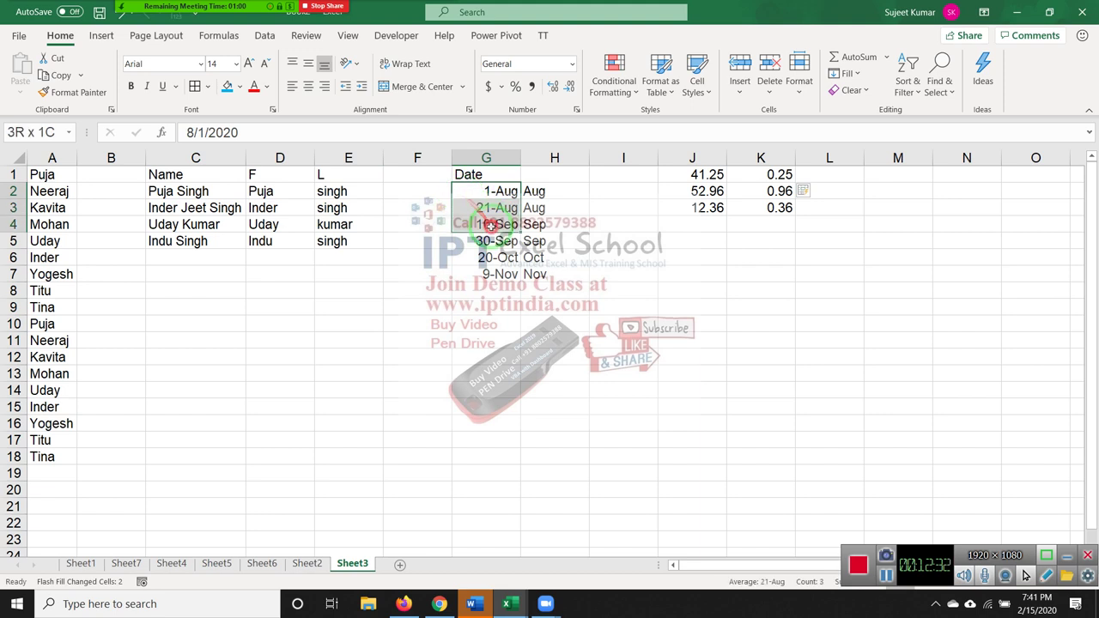
{"action": "left_click_drag", "start_coordinate": [485, 179], "coordinate": [541, 273]}
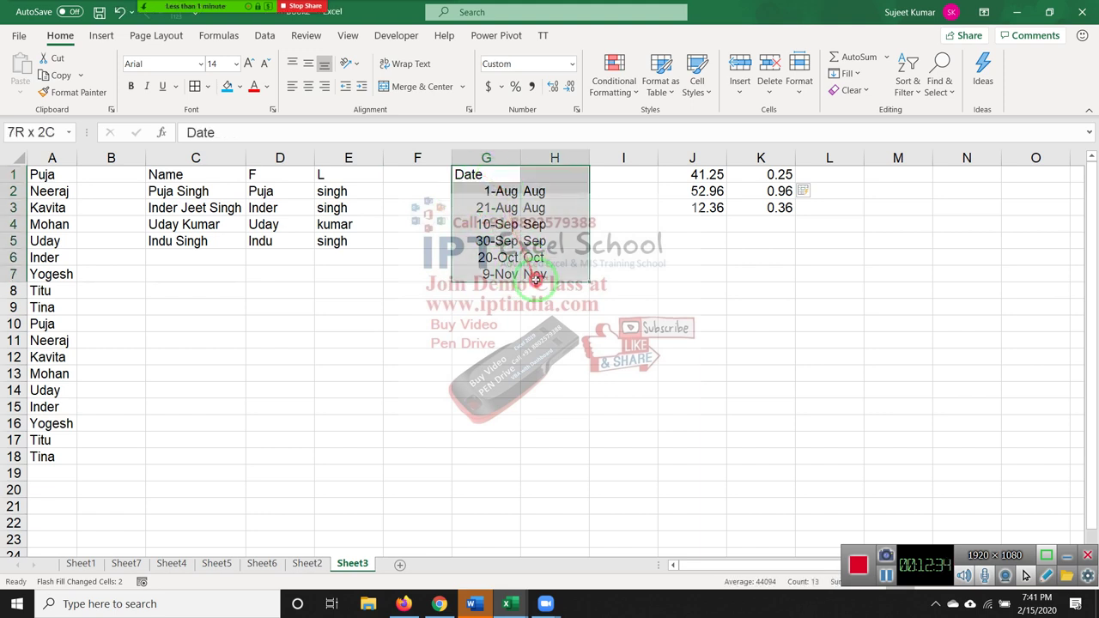
{"action": "left_click", "coordinate": [226, 87]}
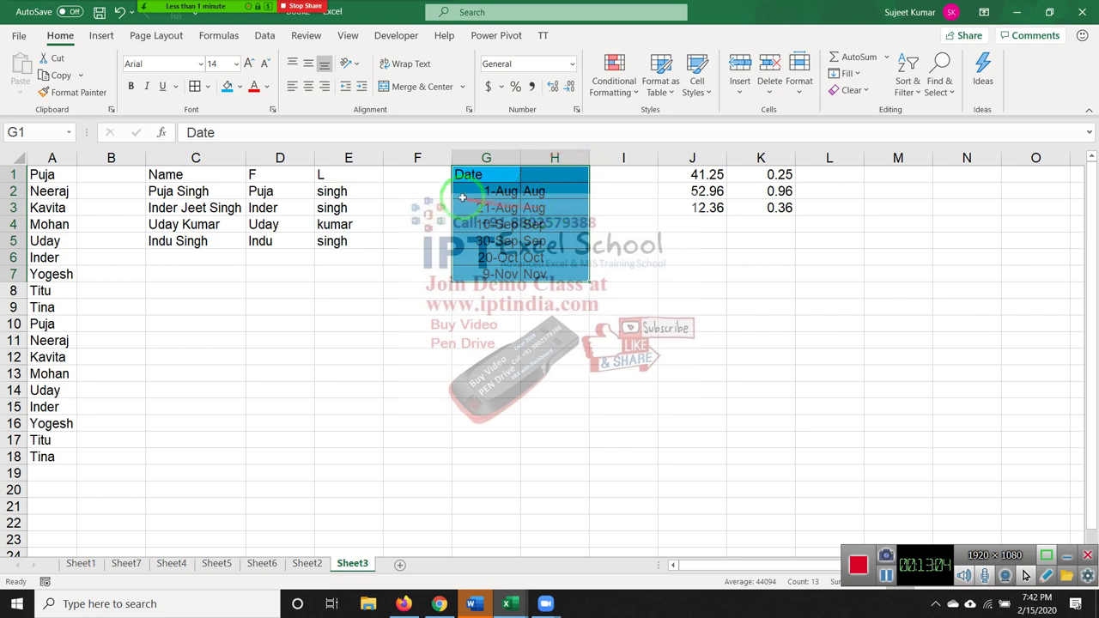
Apply Clear All, Clear Formats and Clear Contents to G1:H7, undoing each one.
{"action": "left_click", "coordinate": [855, 90]}
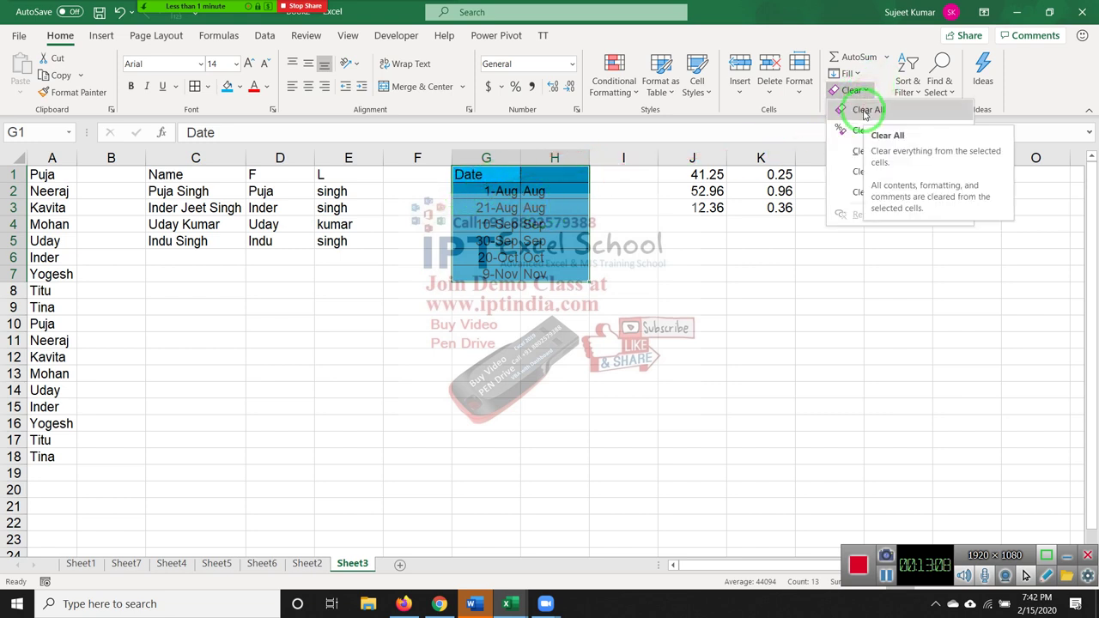
{"action": "left_click", "coordinate": [891, 112]}
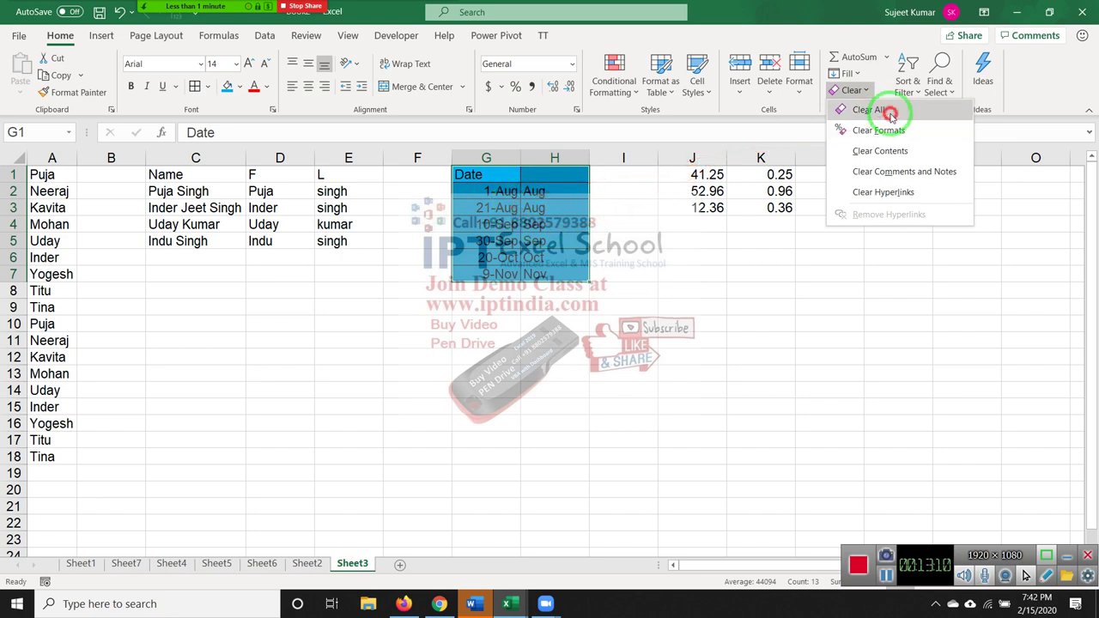
{"action": "key", "text": "ctrl+z"}
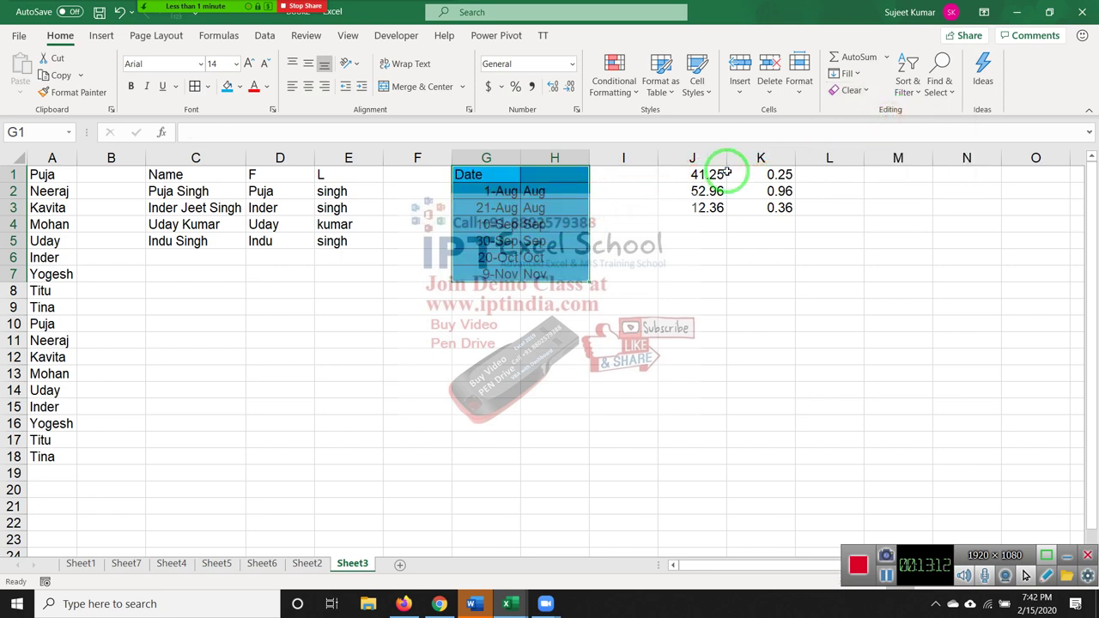
{"action": "left_click", "coordinate": [863, 93]}
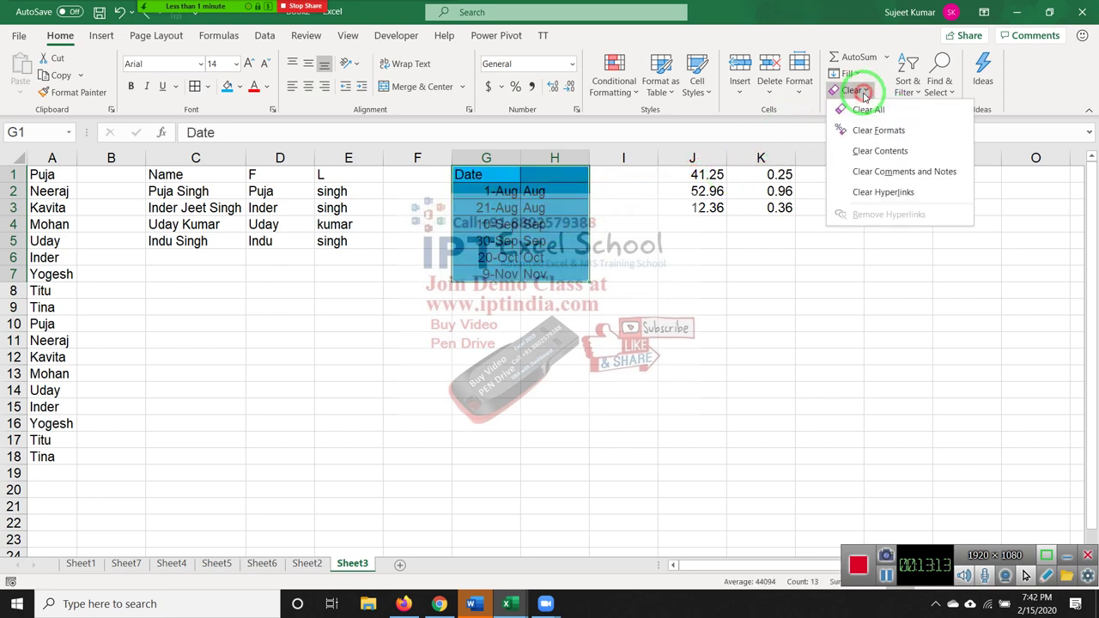
{"action": "left_click", "coordinate": [867, 131]}
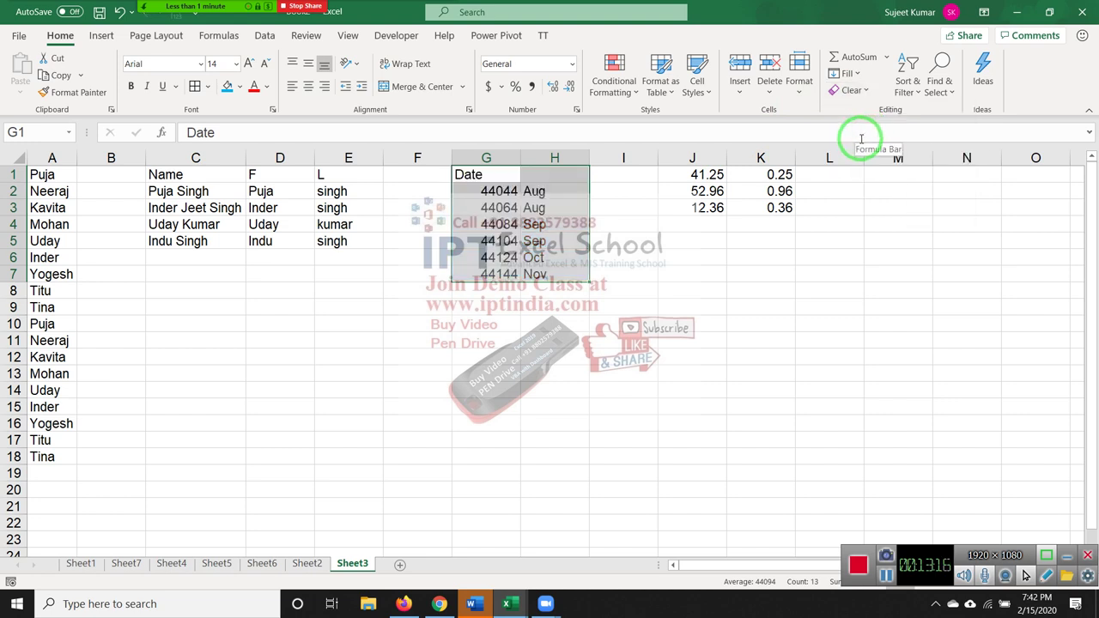
{"action": "key", "text": "ctrl+z"}
{"action": "left_click", "coordinate": [853, 90]}
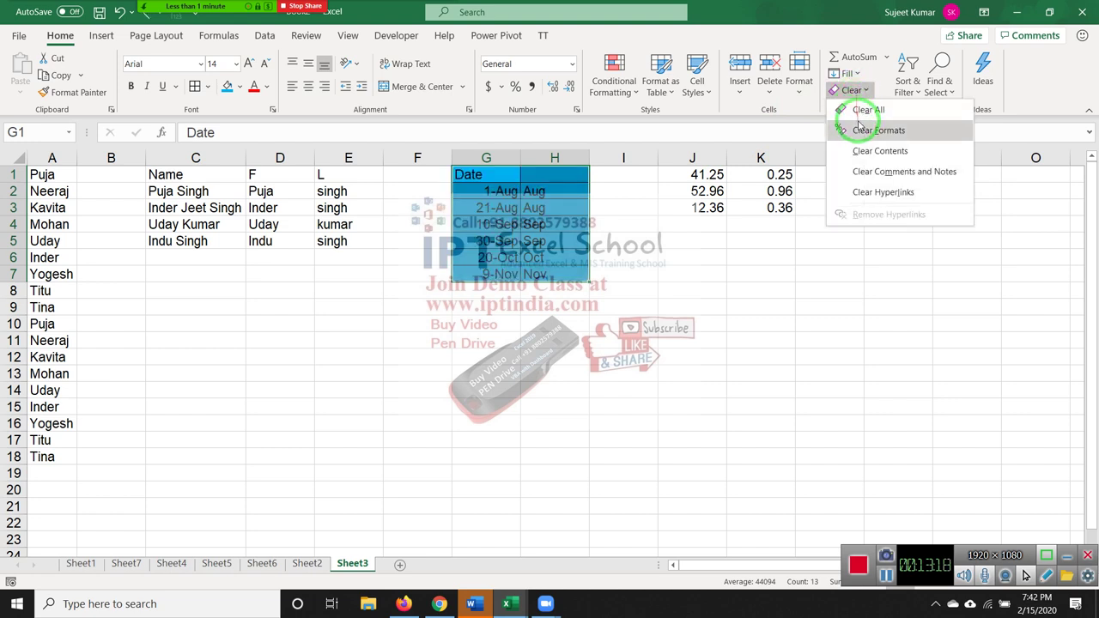
{"action": "left_click", "coordinate": [859, 151]}
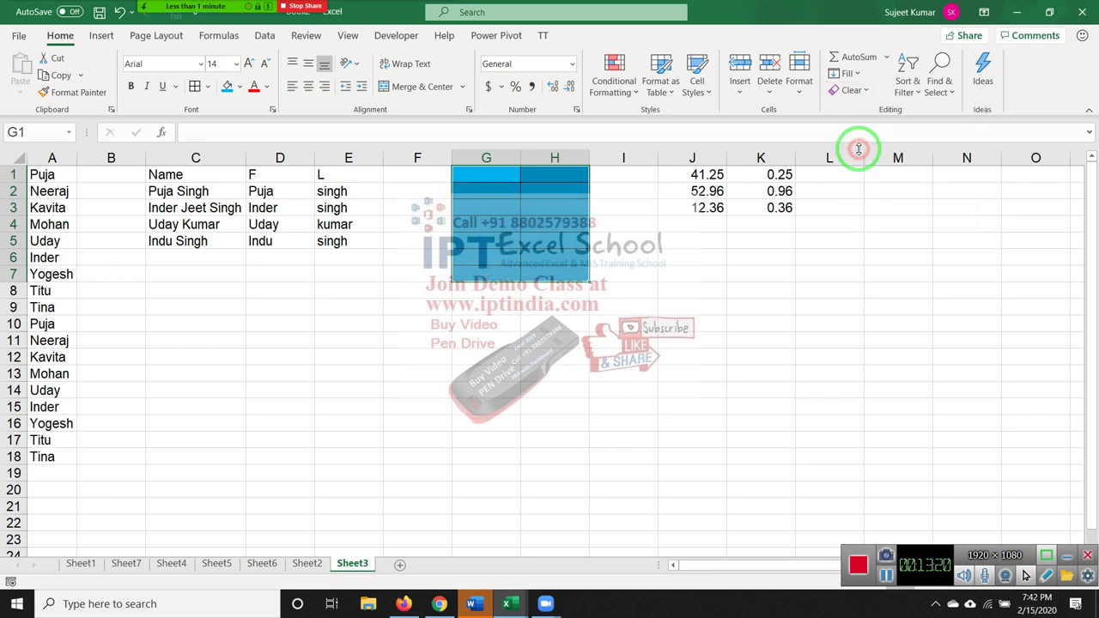
{"action": "key", "text": "ctrl+z"}
{"action": "left_click", "coordinate": [850, 91]}
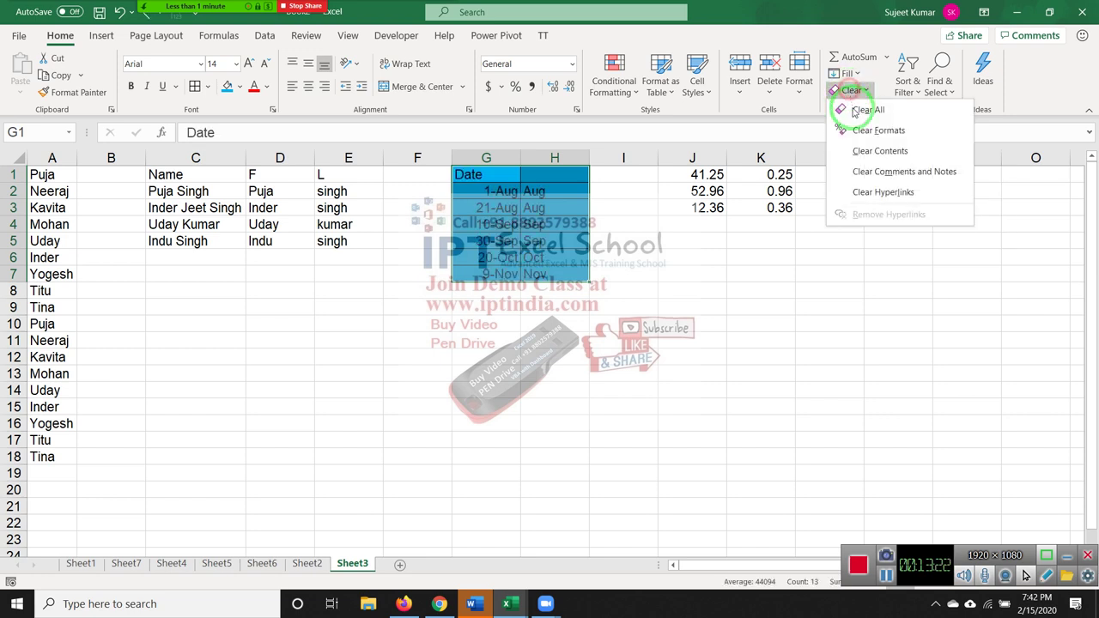